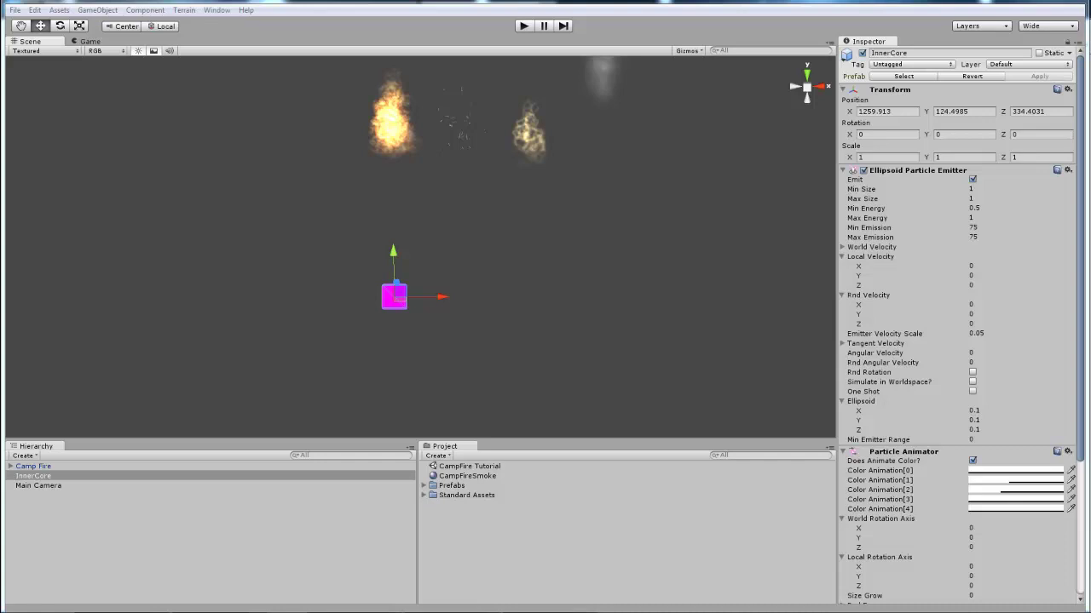
Examine the Camp Fire object and its children Flame Light, InnerCore, LightFlame, Smoke and SparkBlast in the scene.
scroll(574, 171, up, 2)
middle_drag(575, 140, 539, 261)
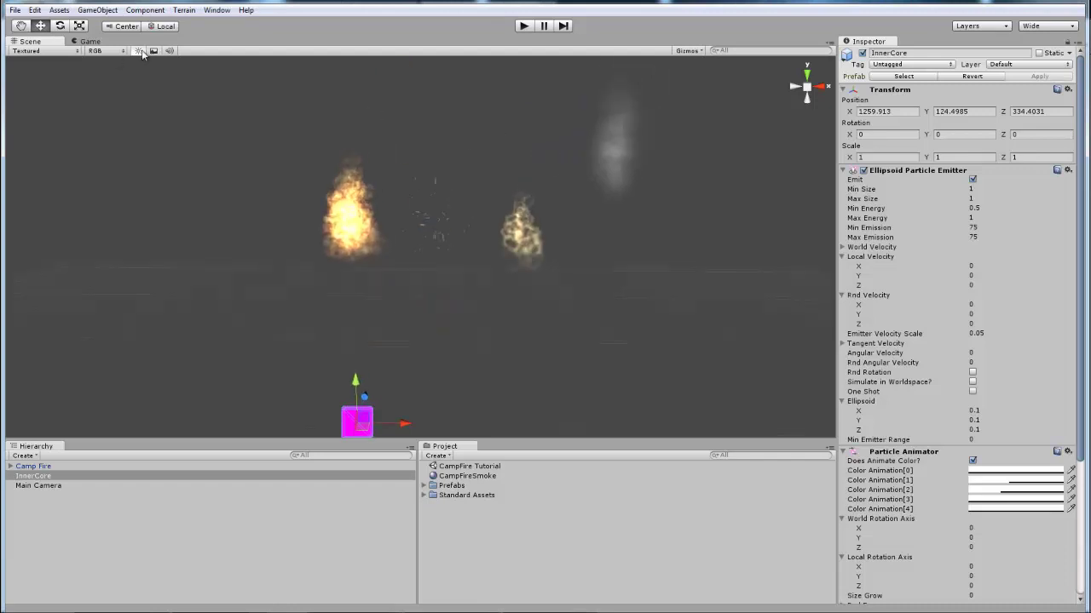
middle_drag(555, 169, 497, 199)
scroll(522, 208, up, 3)
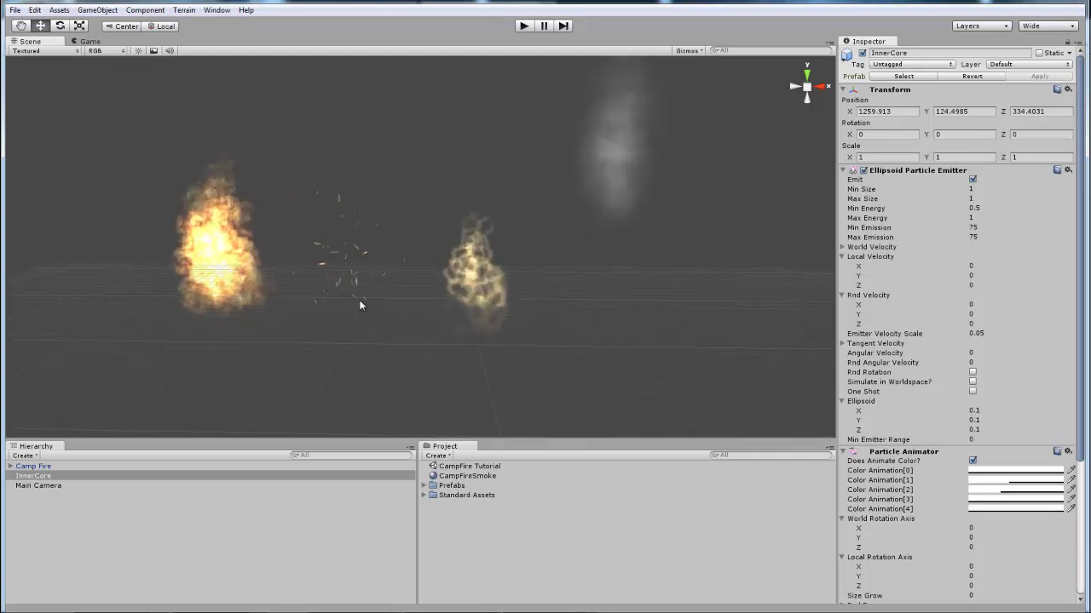
click(34, 466)
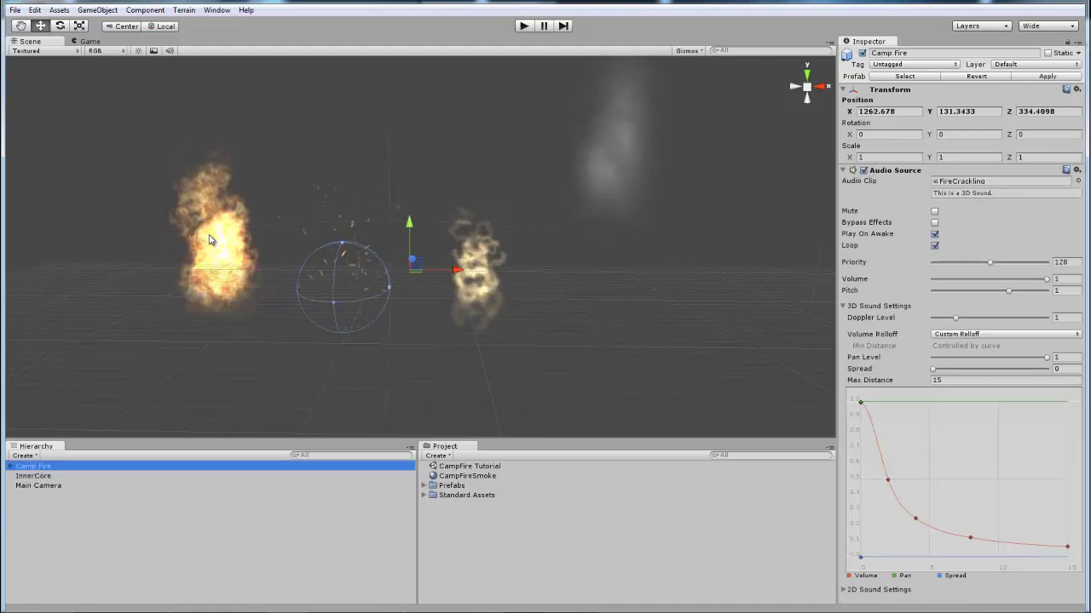
click(11, 467)
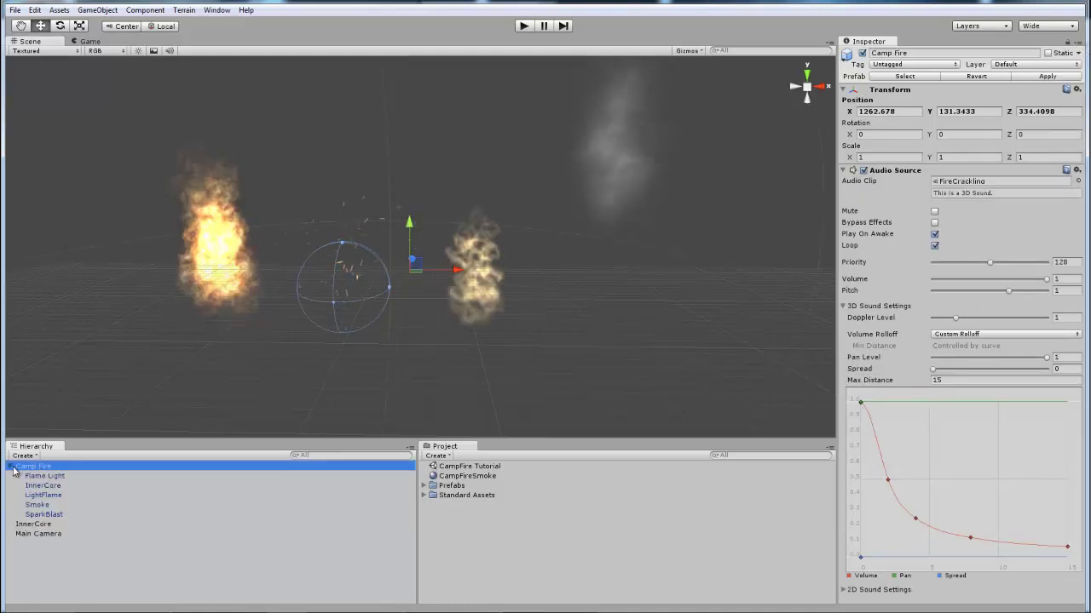
click(39, 475)
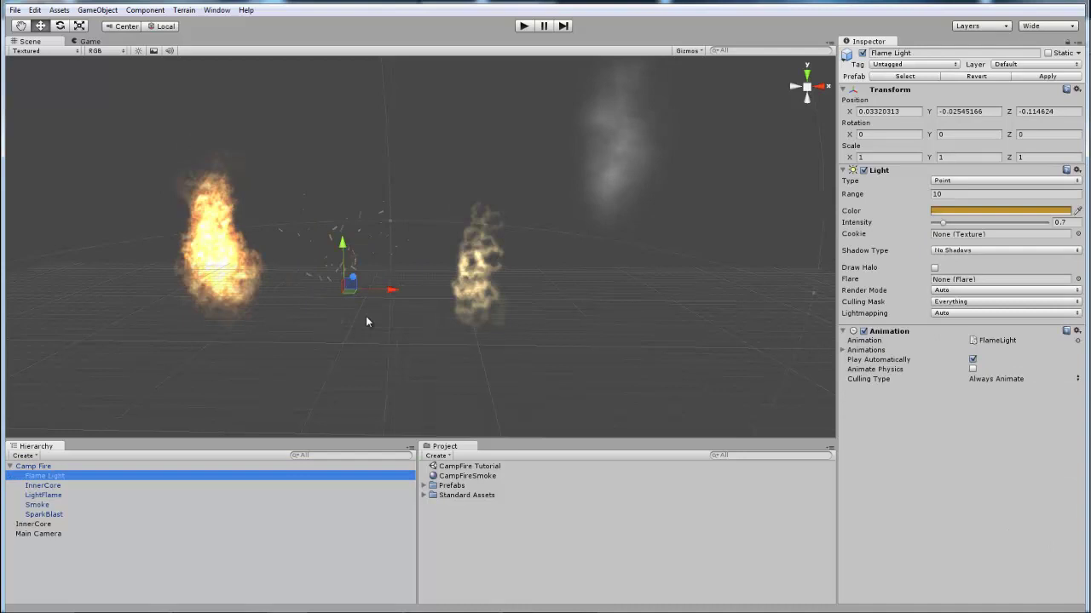
click(59, 485)
click(61, 495)
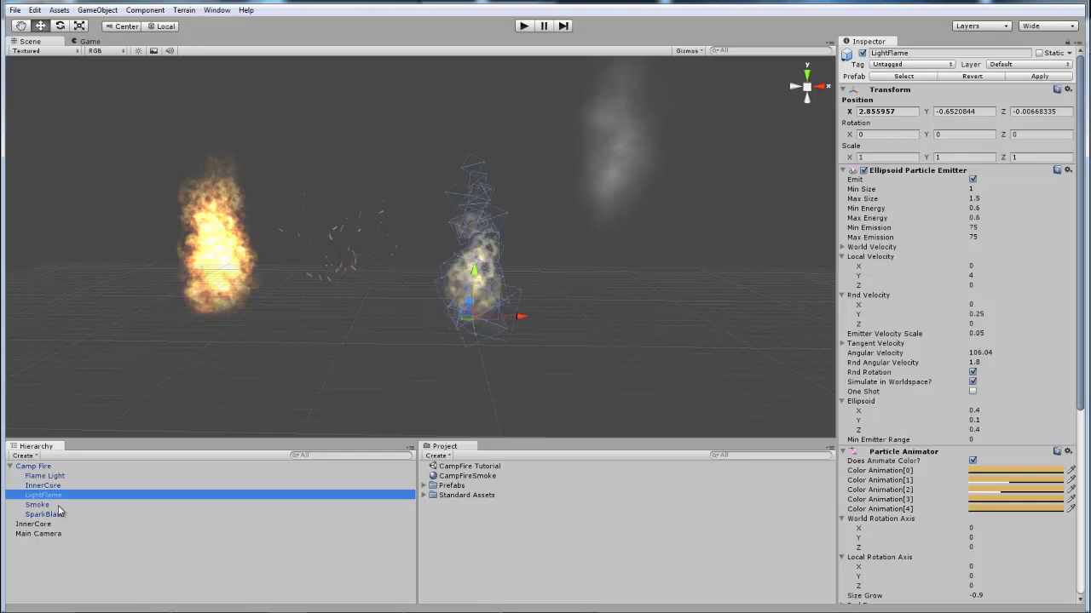
click(58, 506)
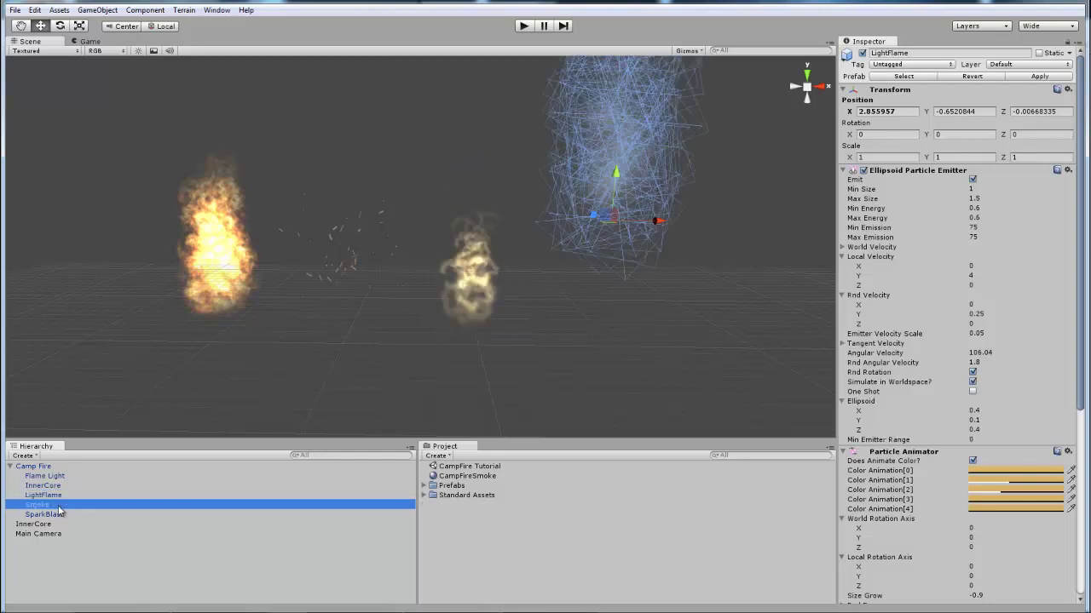
key(f)
click(56, 516)
right_drag(432, 329, 410, 360)
click(380, 385)
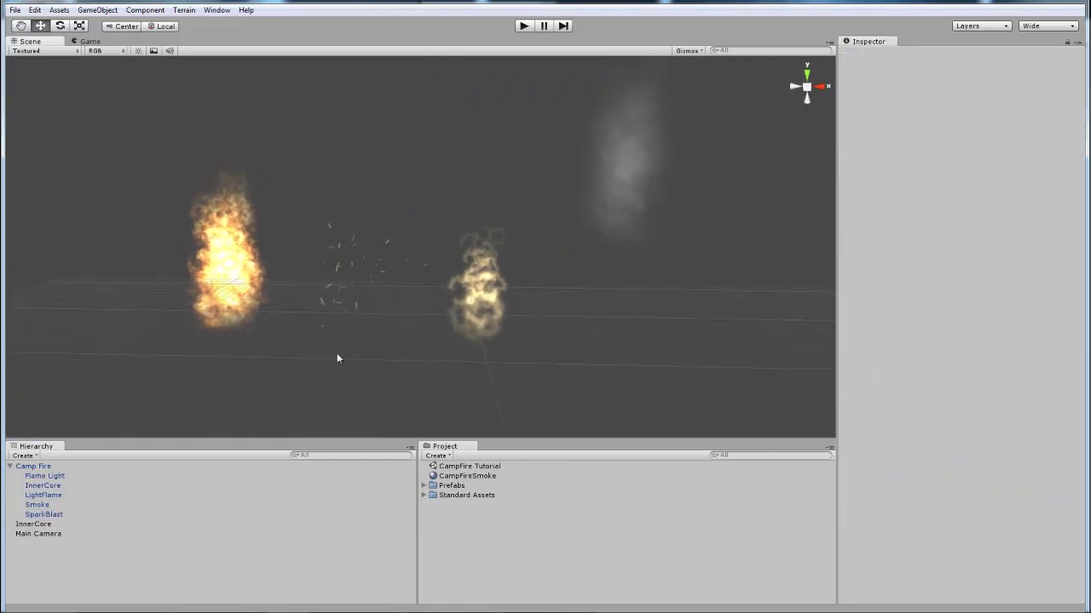
Select the standalone InnerCore particle object below the finished campfire and bring it close into view.
click(237, 285)
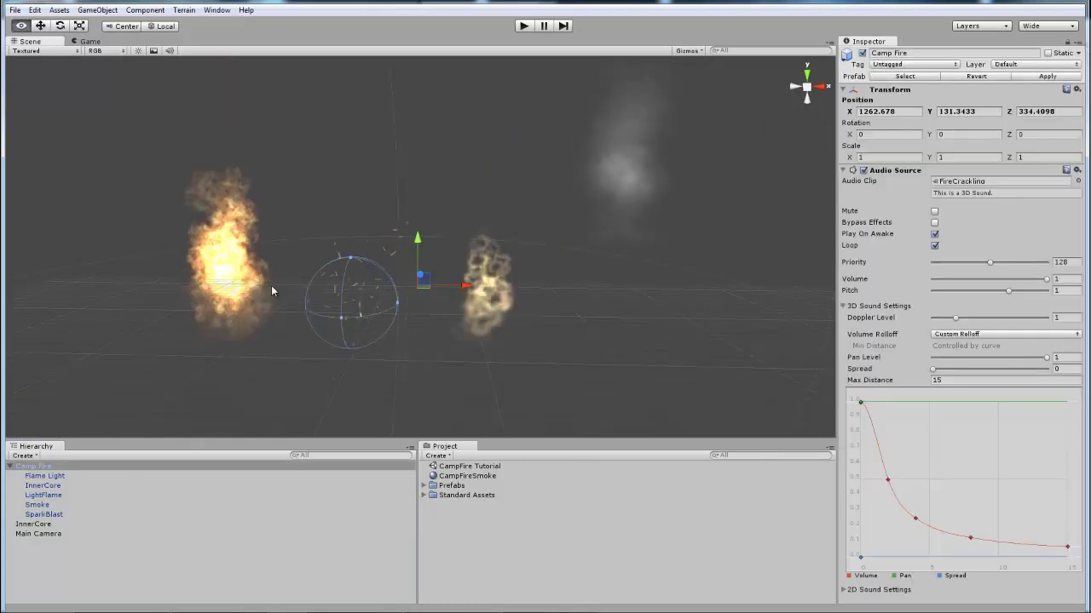
click(202, 285)
key(f)
click(456, 316)
scroll(477, 308, down, 1)
middle_drag(501, 290, 507, 92)
click(358, 290)
scroll(370, 293, up, 2)
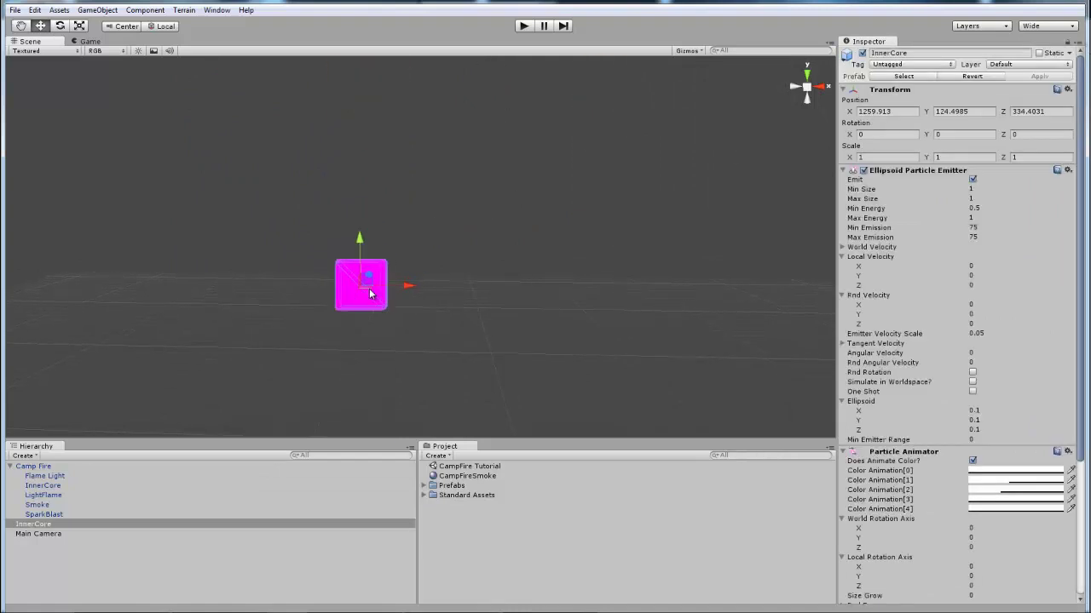
middle_drag(368, 296, 466, 248)
scroll(474, 252, up, 4)
middle_drag(609, 275, 455, 256)
scroll(477, 254, down, 5)
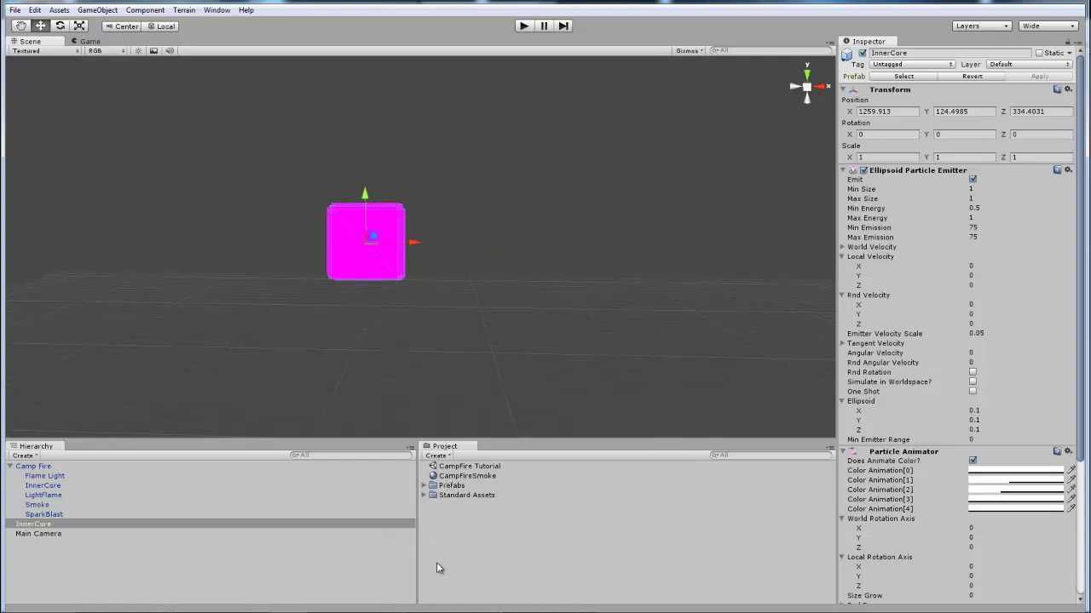
Create a new material named Inncer Core and apply it to the standalone InnerCore particle object.
click(466, 477)
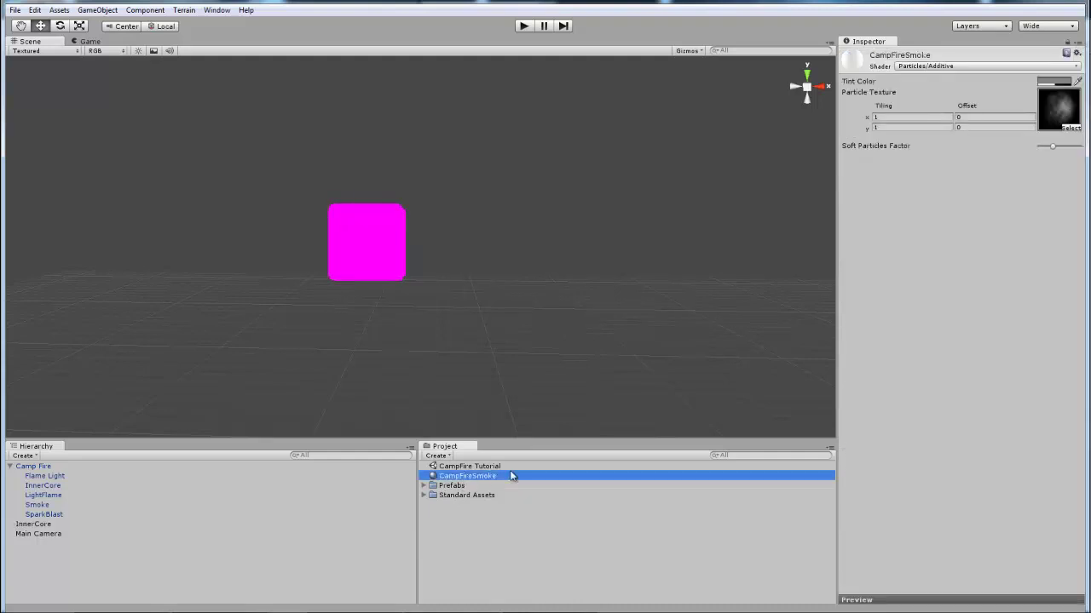
right_click(428, 520)
mouse_move(532, 338)
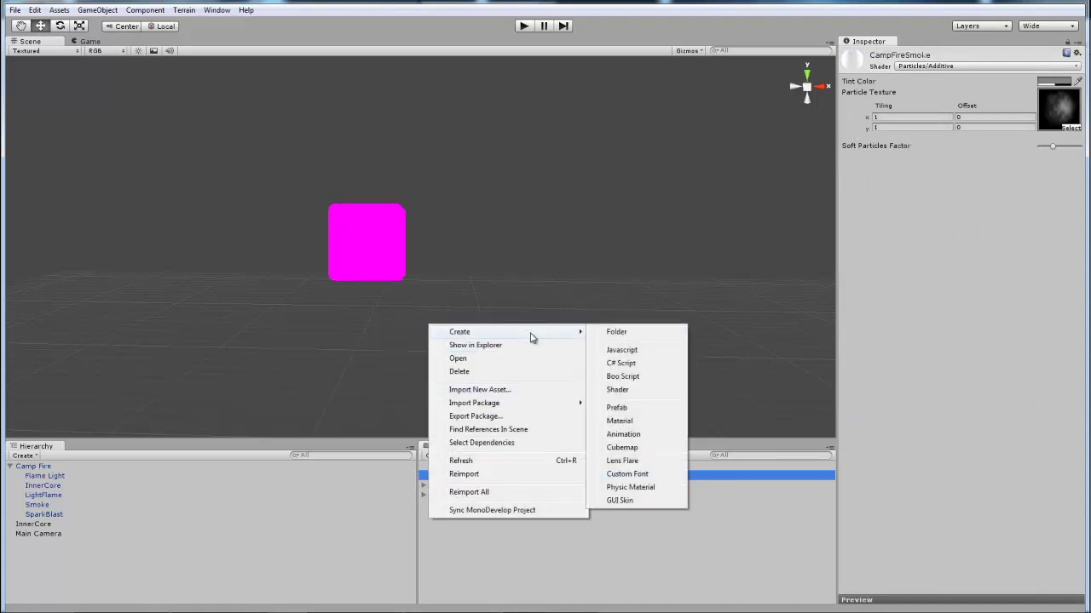
click(646, 422)
text(Inncer Core)
key(Return)
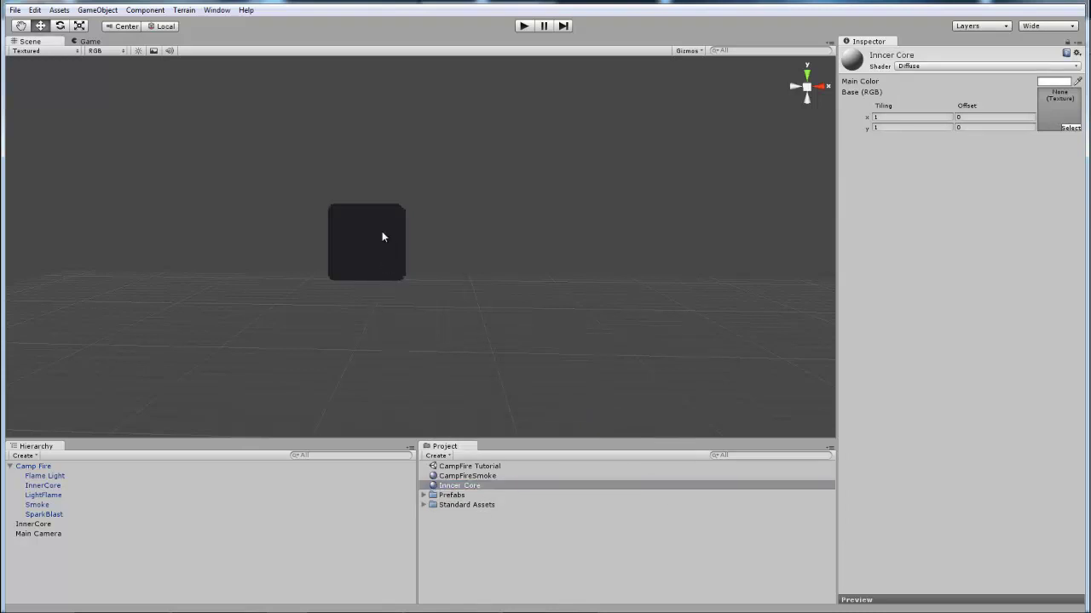
Find the flameD texture in the project, assign it to the Inncer Core material, and clear the search.
text(flameD)
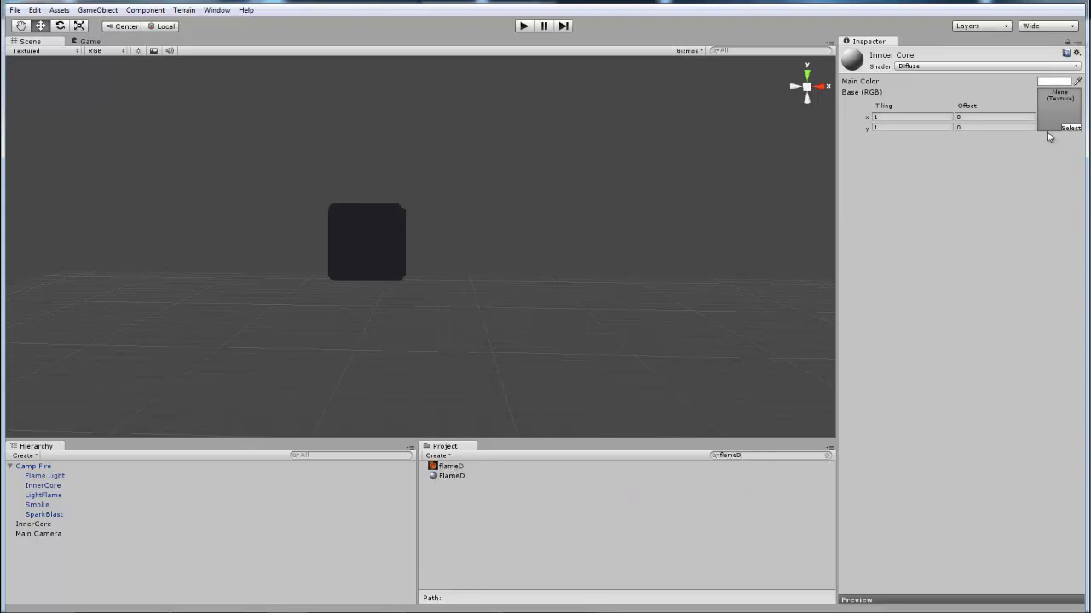
drag(454, 462, 1049, 115)
drag(748, 459, 703, 438)
key(BackSpace)
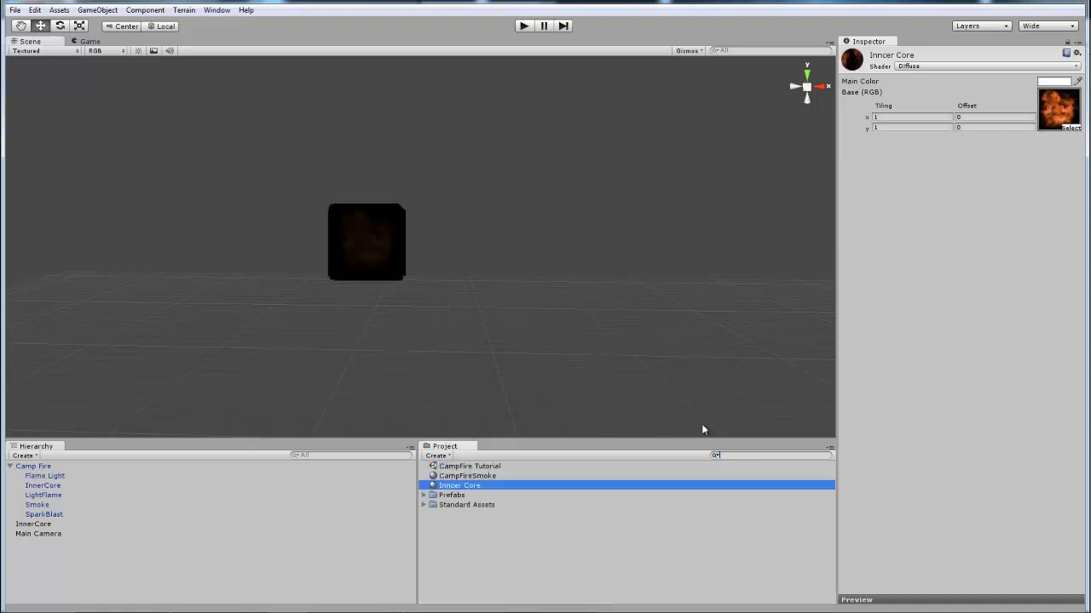
Set the Inncer Core material's shader to Particles/Additive and its tint color to white.
click(1017, 65)
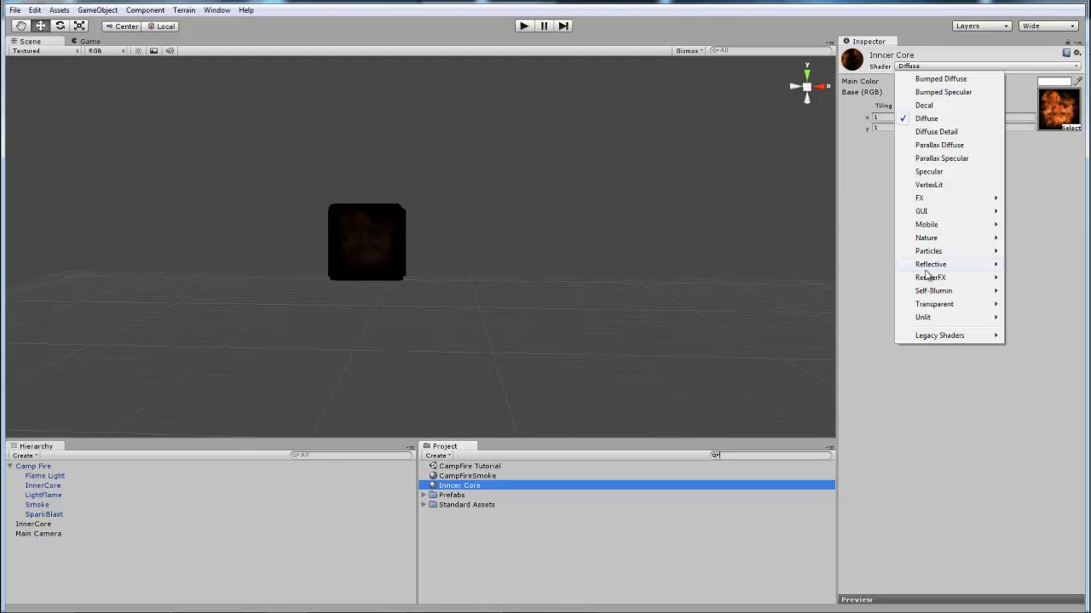
mouse_move(945, 251)
click(1065, 254)
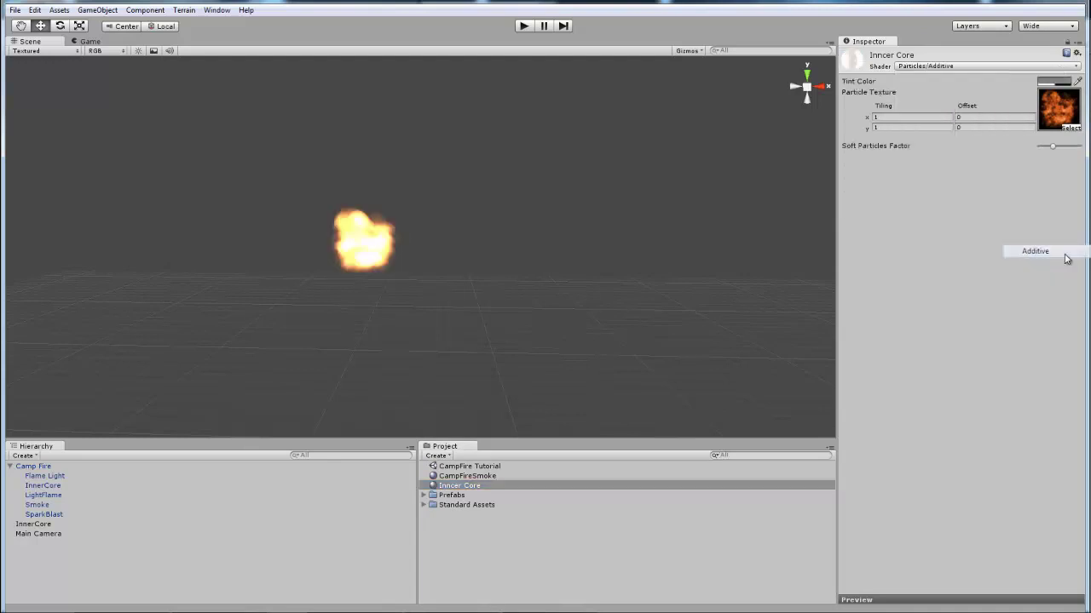
click(1057, 82)
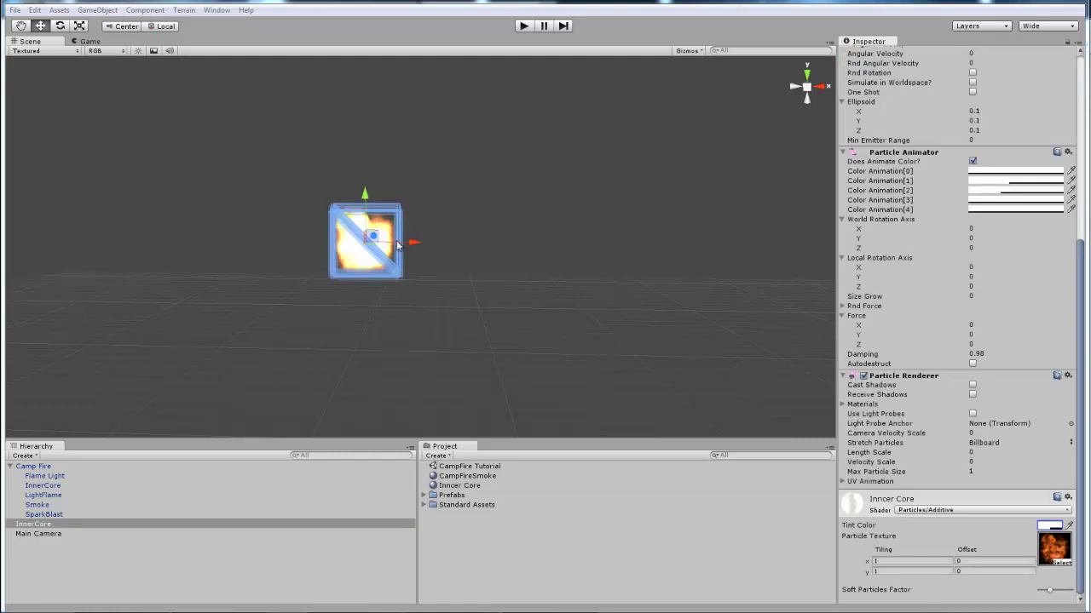
Set the Y force of InnerCore's Particle Animator to 4.
middle_drag(420, 241, 444, 228)
scroll(444, 228, up, 5)
alt+drag(428, 232, 380, 231)
middle_drag(478, 222, 527, 231)
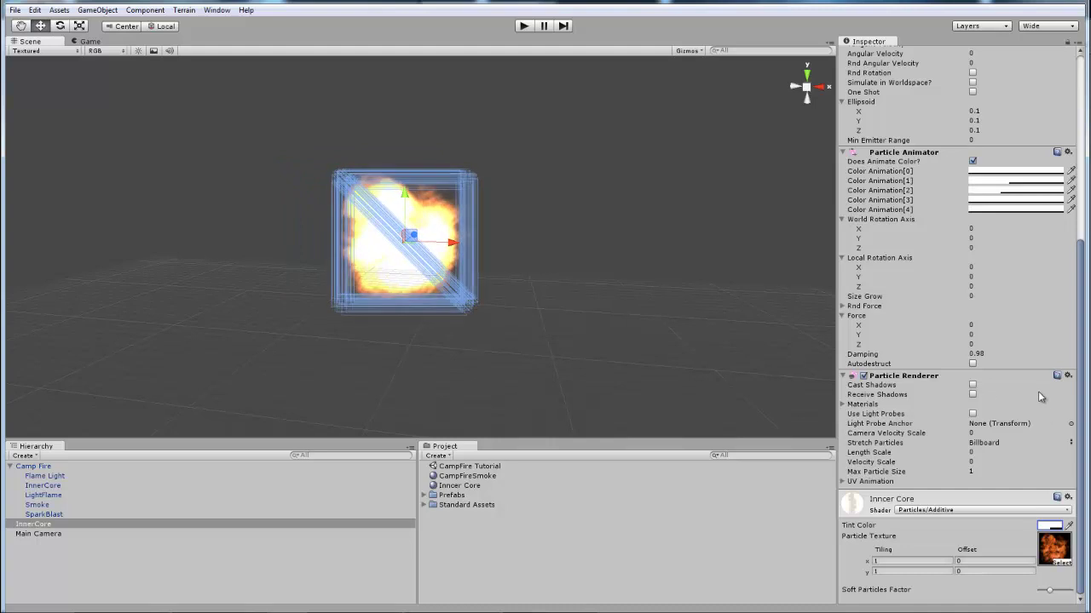
click(979, 334)
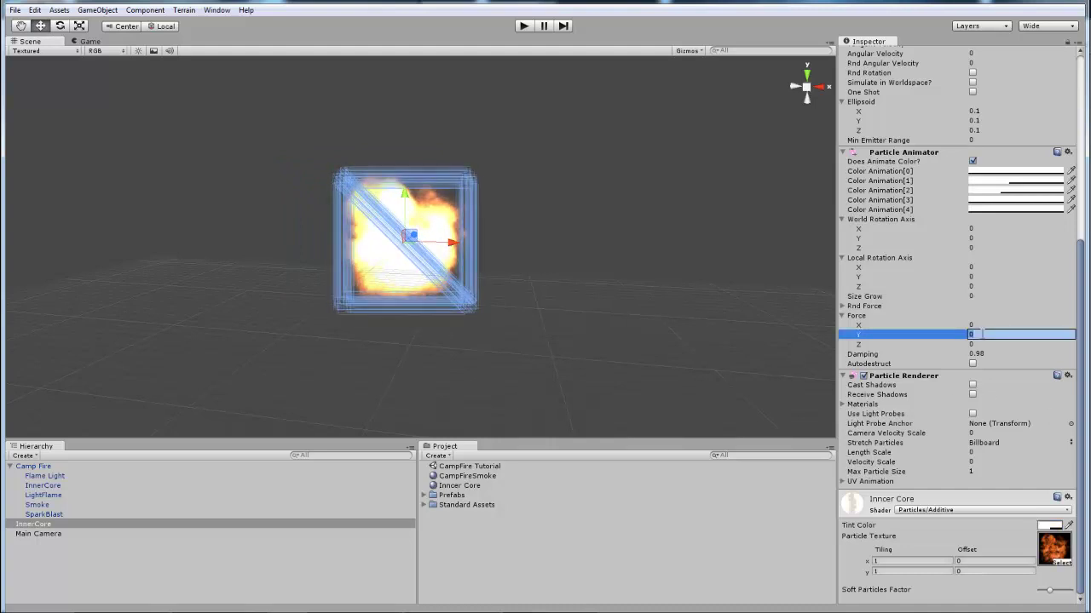
text(4)
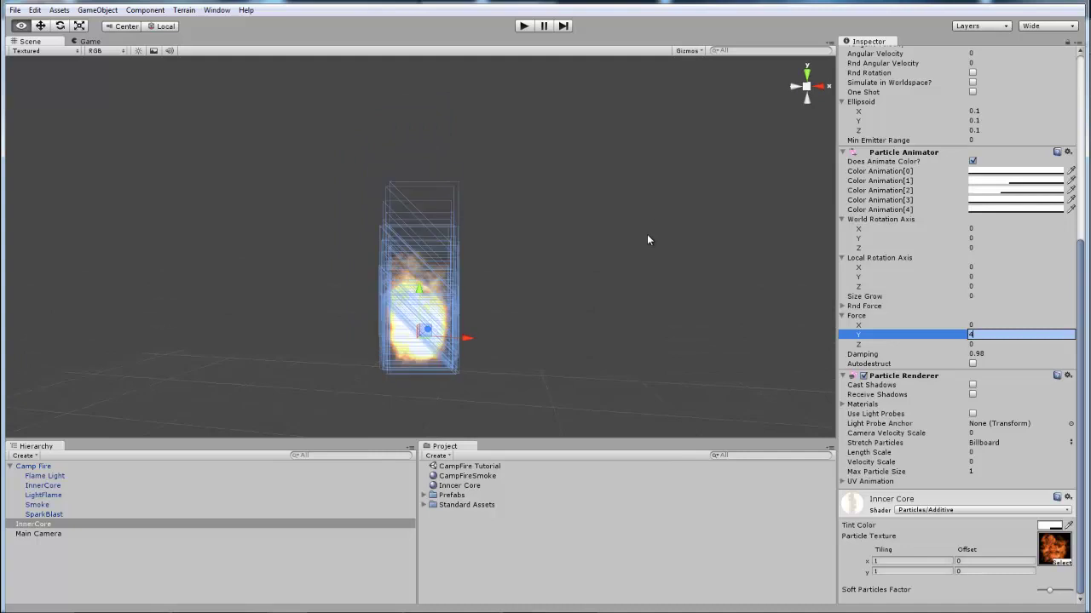
alt+drag(646, 240, 641, 275)
Set Size Grow in InnerCore's Particle Animator to -0.7.
click(984, 295)
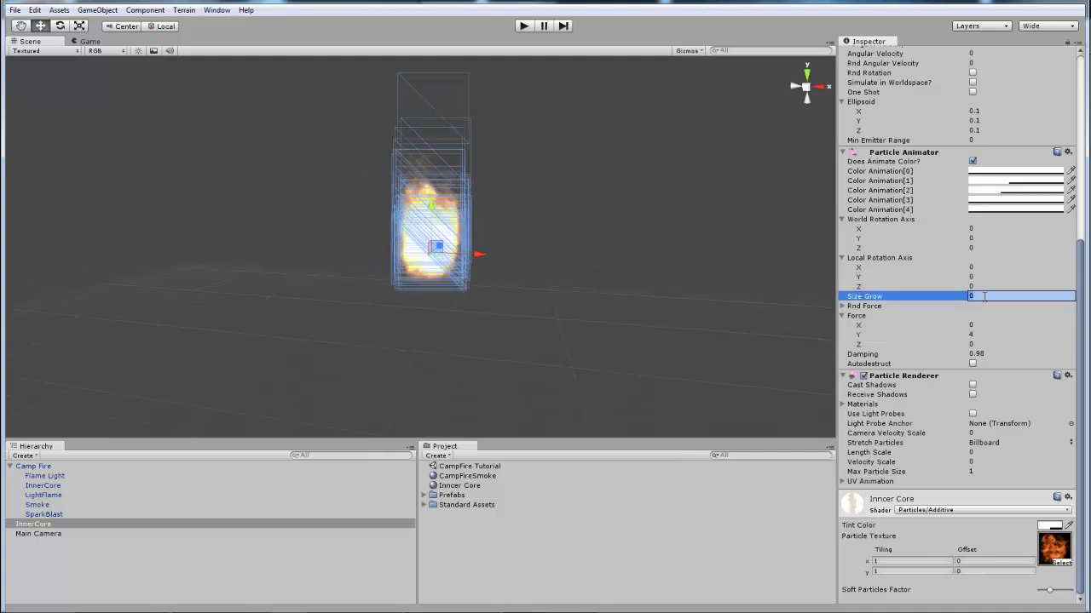
text(-0.1)
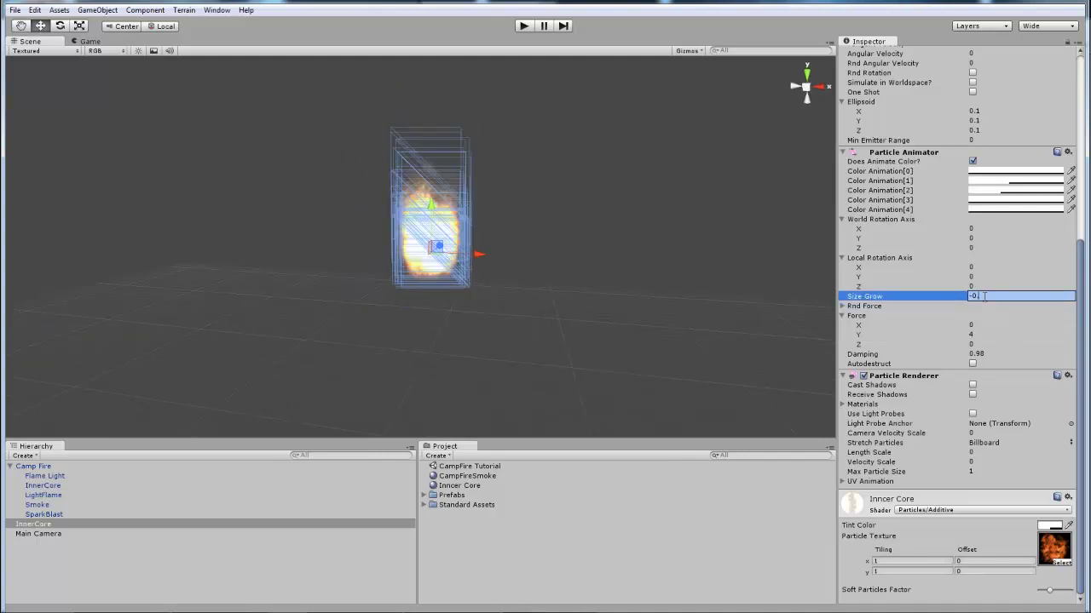
key(BackSpace)
text(7)
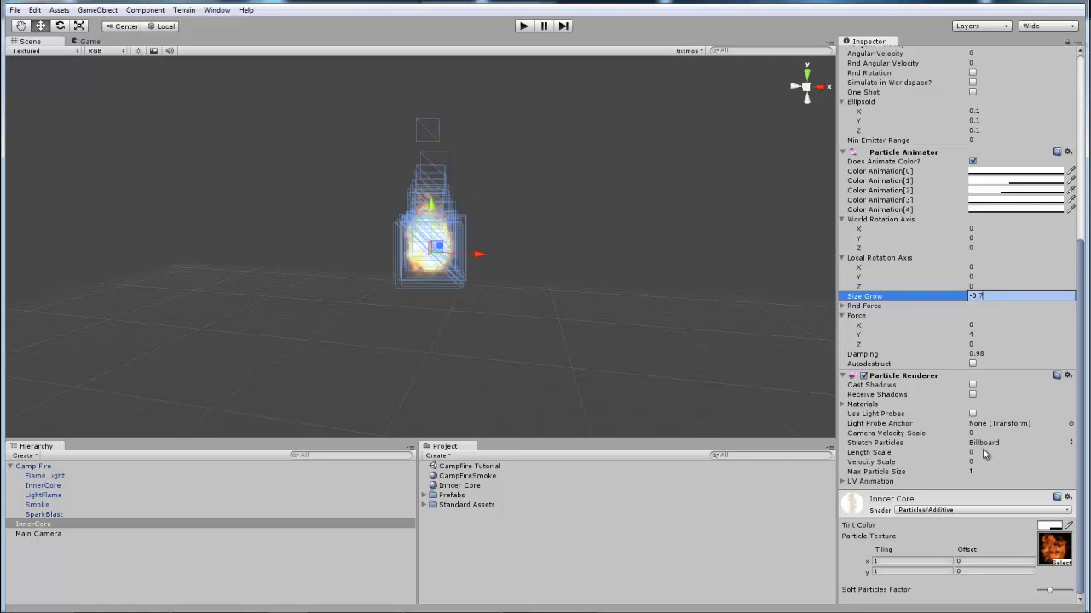
Set the emitter's minimum and maximum size to 1.5 and 2, and its minimum and maximum energy to 0.6 and 0.8.
scroll(978, 474, up, 10)
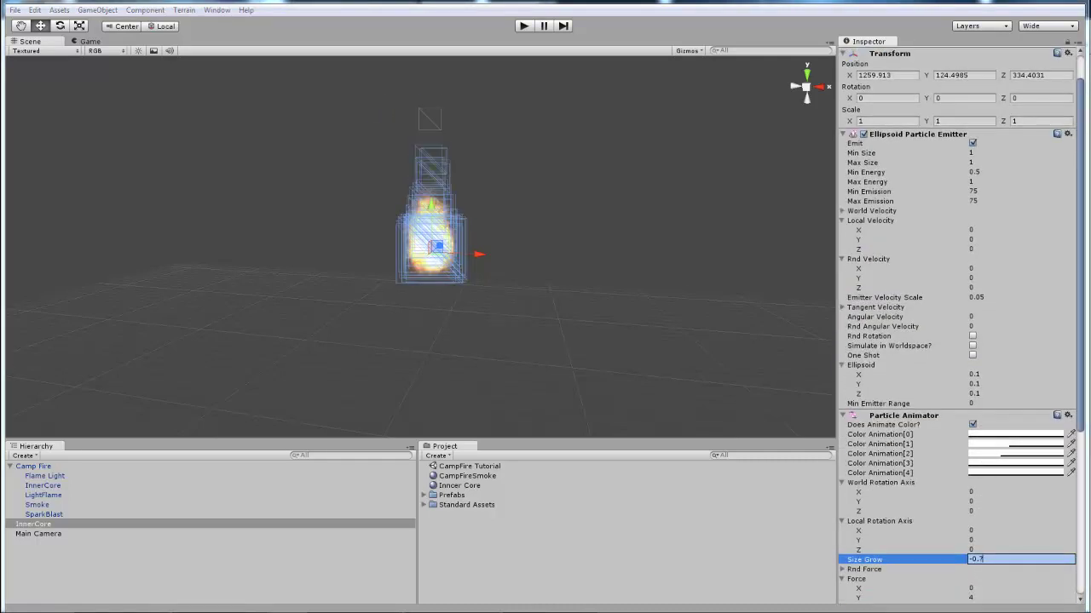
click(988, 153)
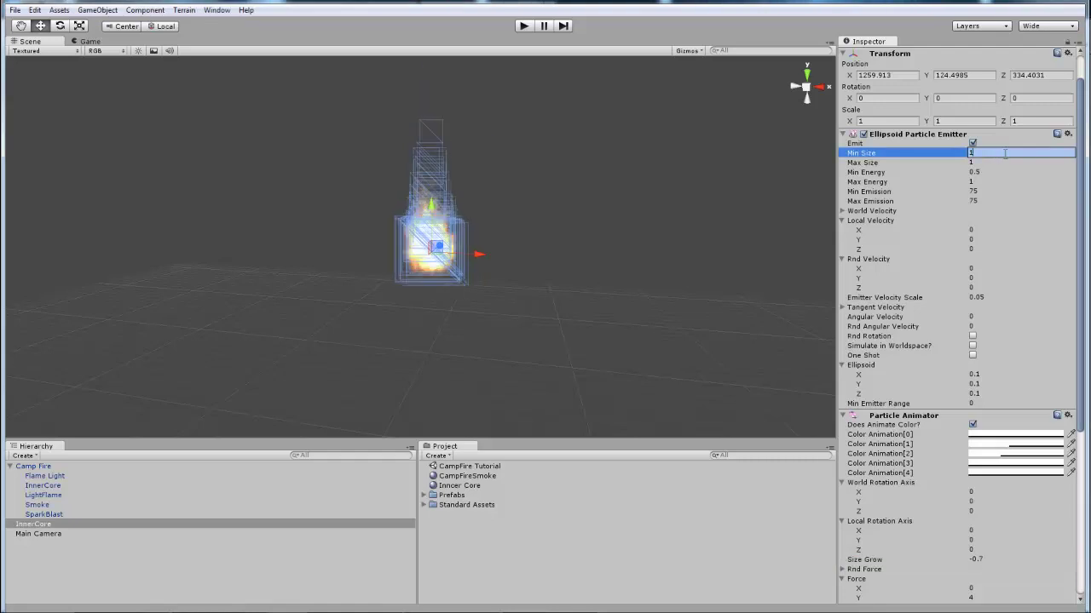
text(1.5)
click(1006, 162)
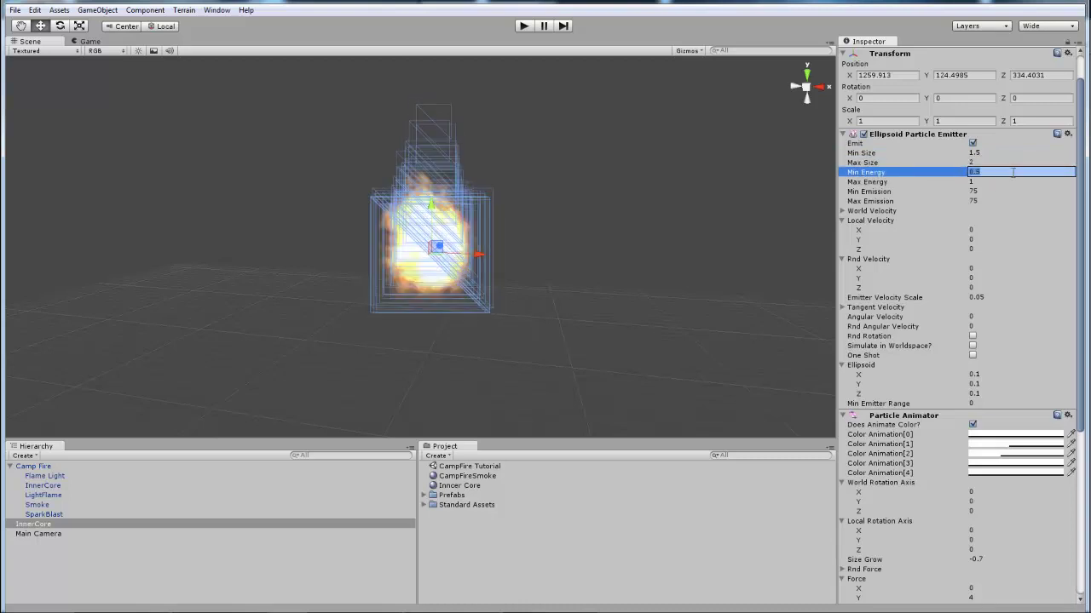
text(0.6)
click(998, 180)
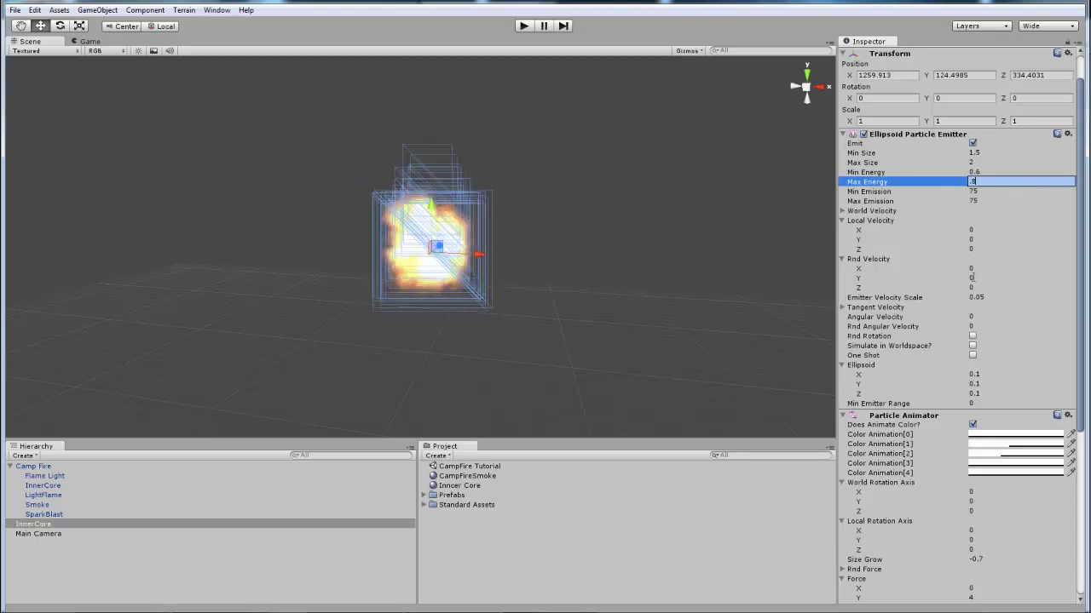
Set the emitter's local Y velocity to 4 and enable Rnd Rotation and Simulate in Worldspace.
click(978, 240)
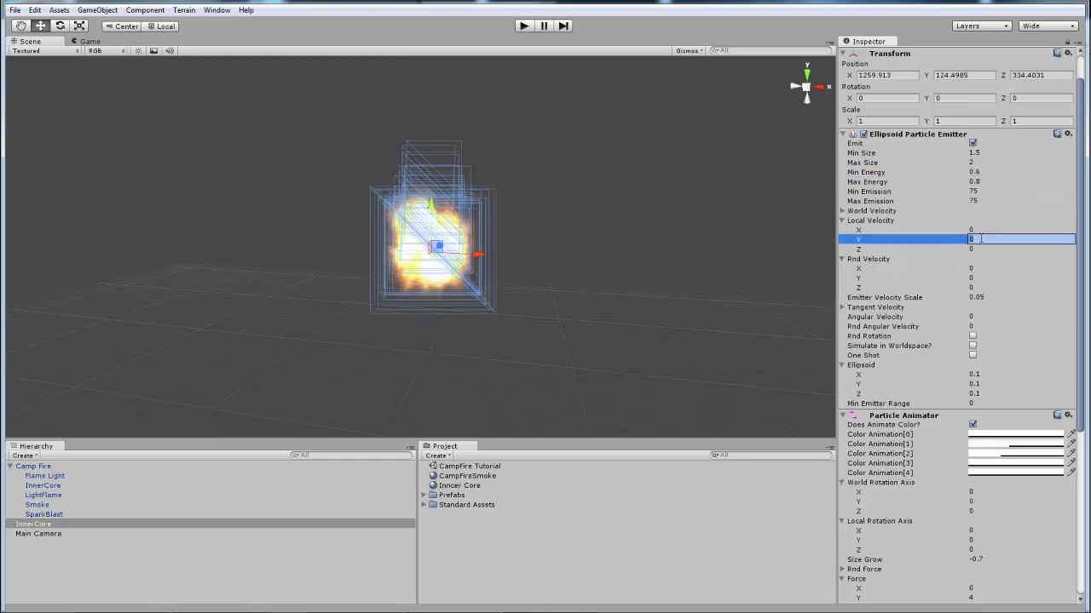
text(4)
right_drag(648, 282, 647, 228)
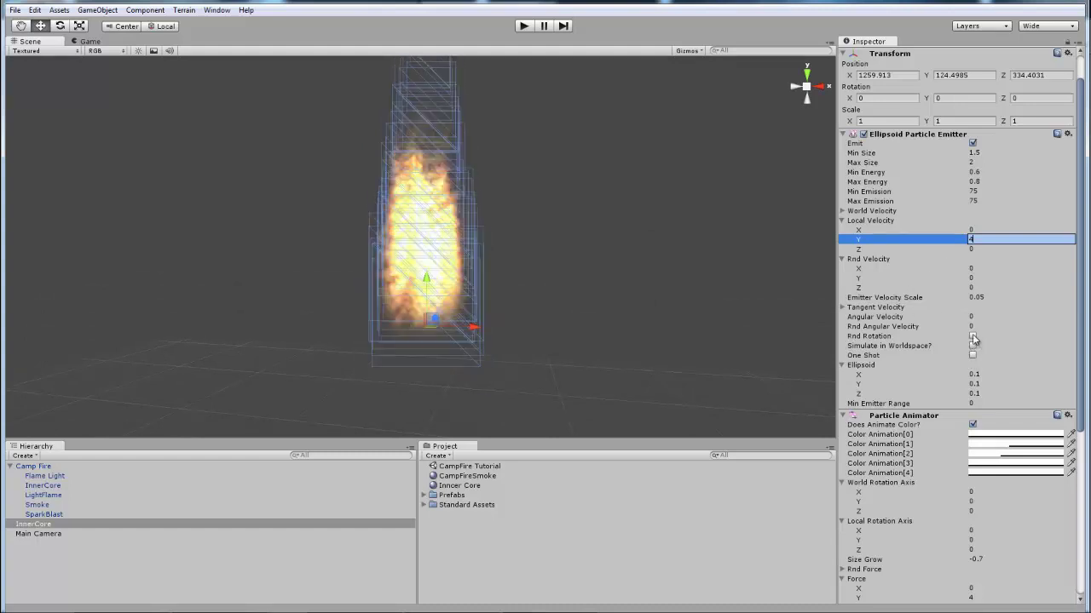
click(972, 336)
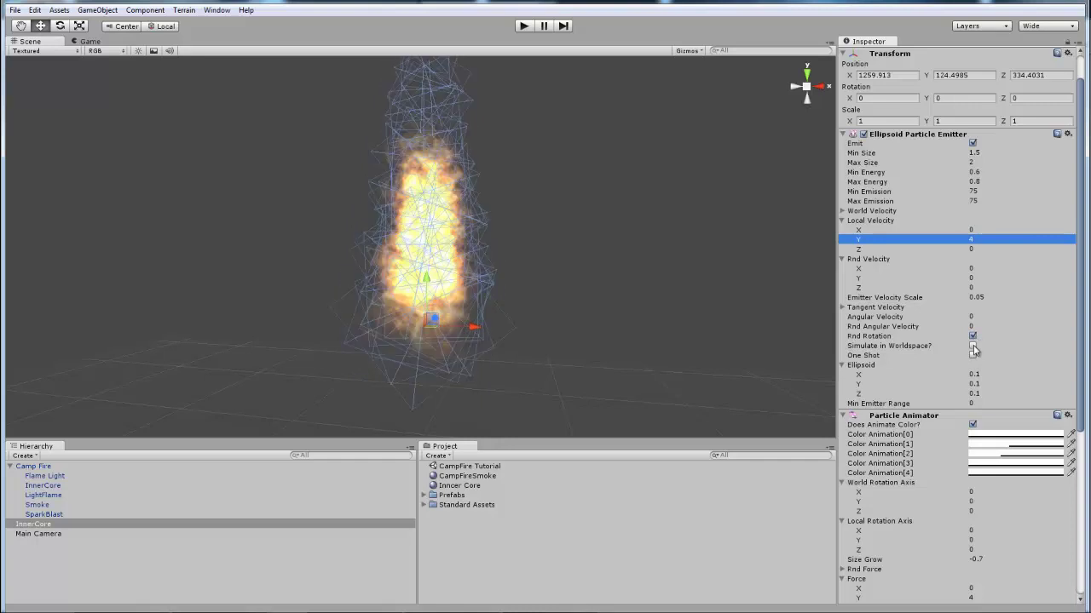
click(973, 346)
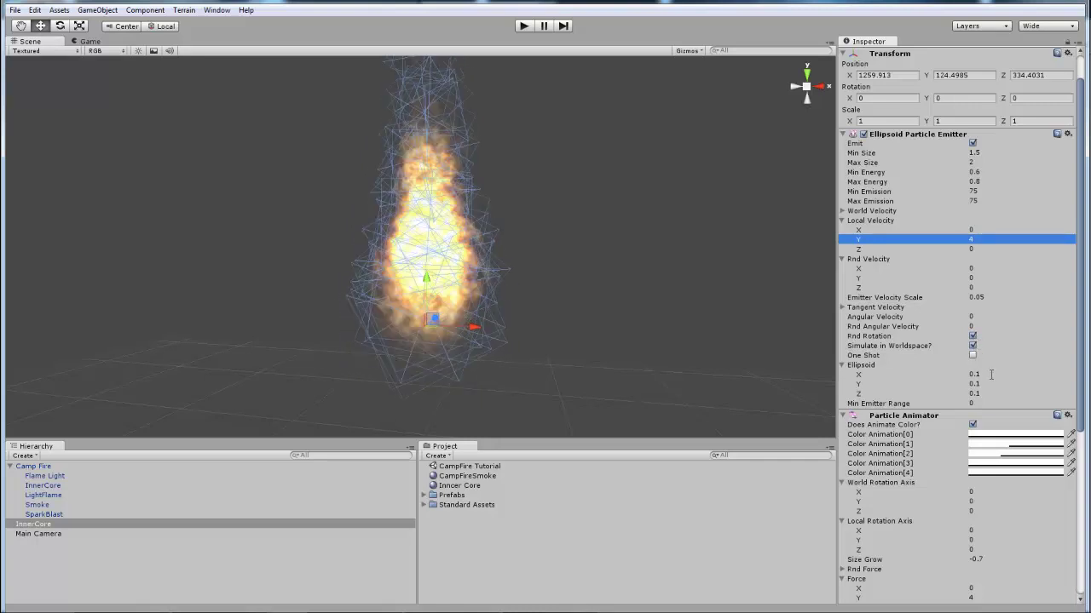
Set the emitter's Ellipsoid X and Z values to 0.4.
click(973, 374)
text(4)
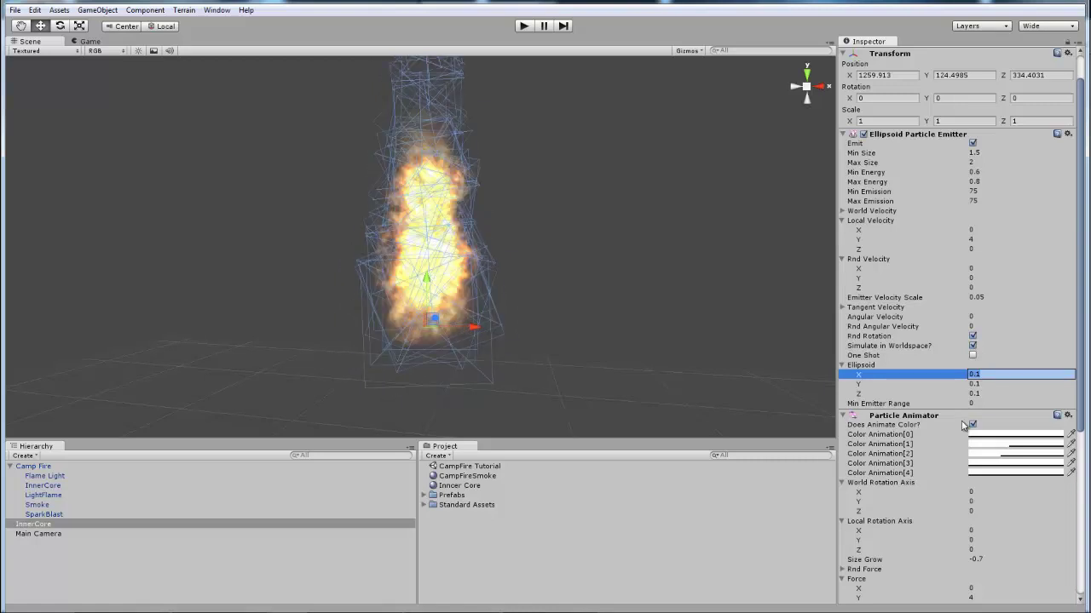
click(995, 393)
text(.4)
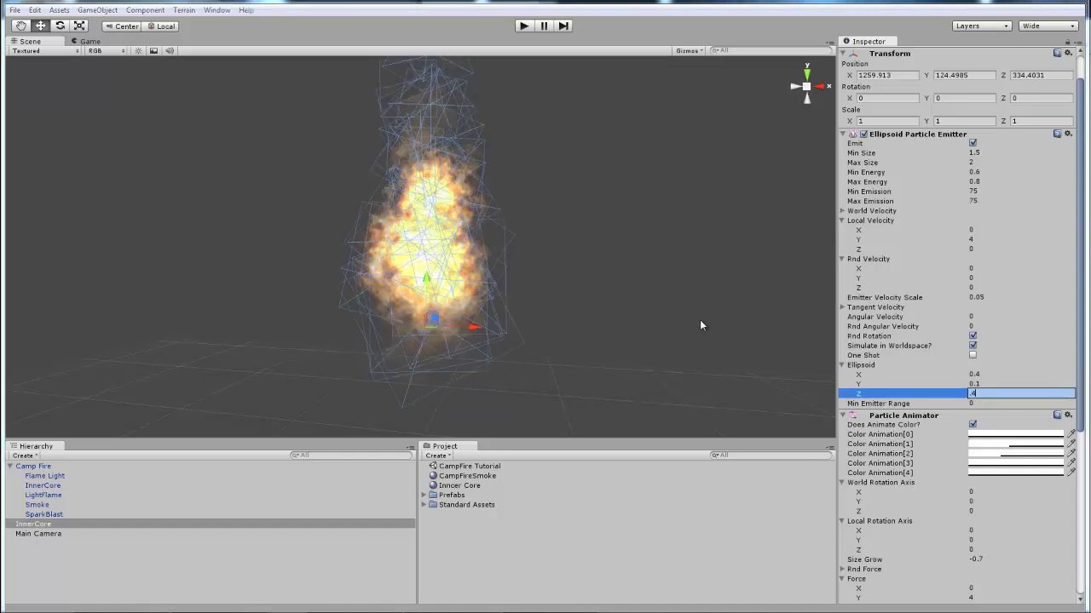
Duplicate the InnerCore particle object and move the copy along the X axis to about 1264.63, beside the original flame.
alt+drag(594, 297, 491, 287)
mouse_move(492, 288)
middle_down()
mouse_move(497, 275)
mouse_move(474, 284)
middle_up()
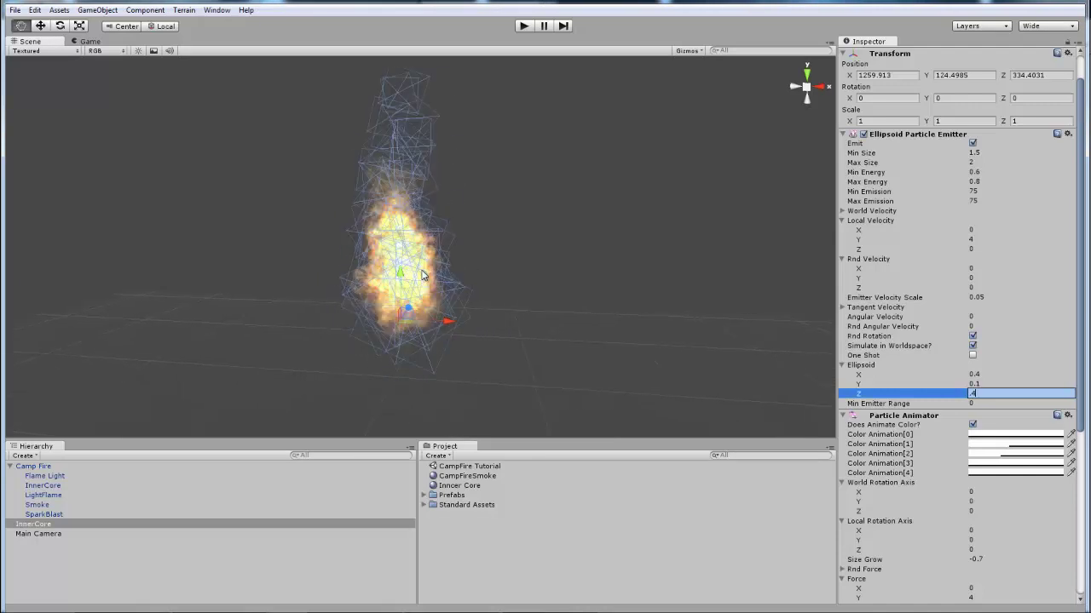
alt+drag(419, 275, 477, 264)
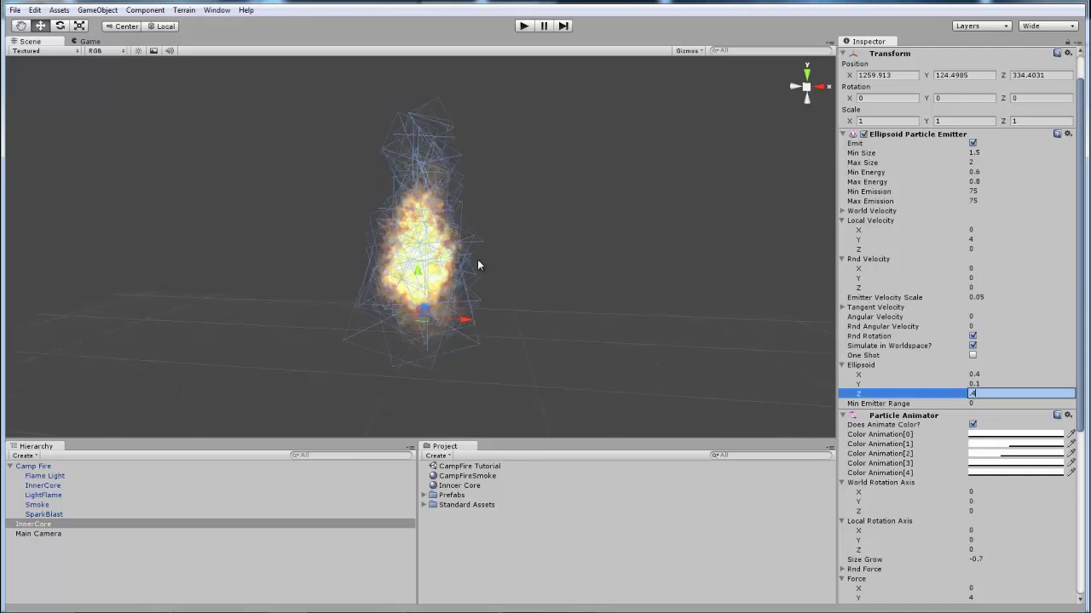
click(518, 316)
key(ctrl+z)
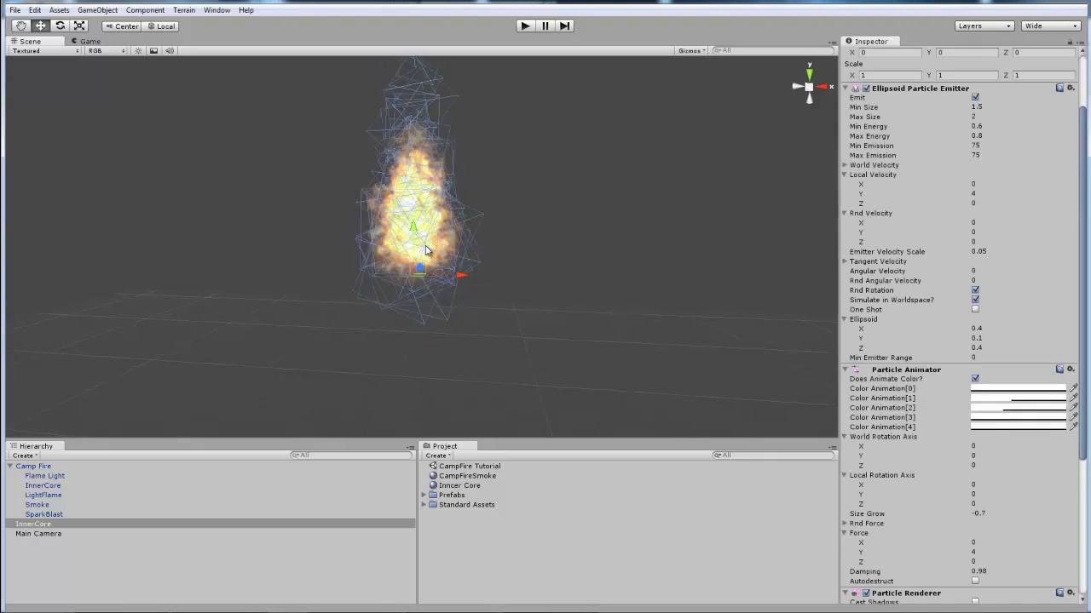
key(ctrl+d)
mouse_move(458, 276)
mouse_down()
mouse_move(658, 281)
mouse_move(449, 268)
mouse_move(464, 269)
mouse_up()
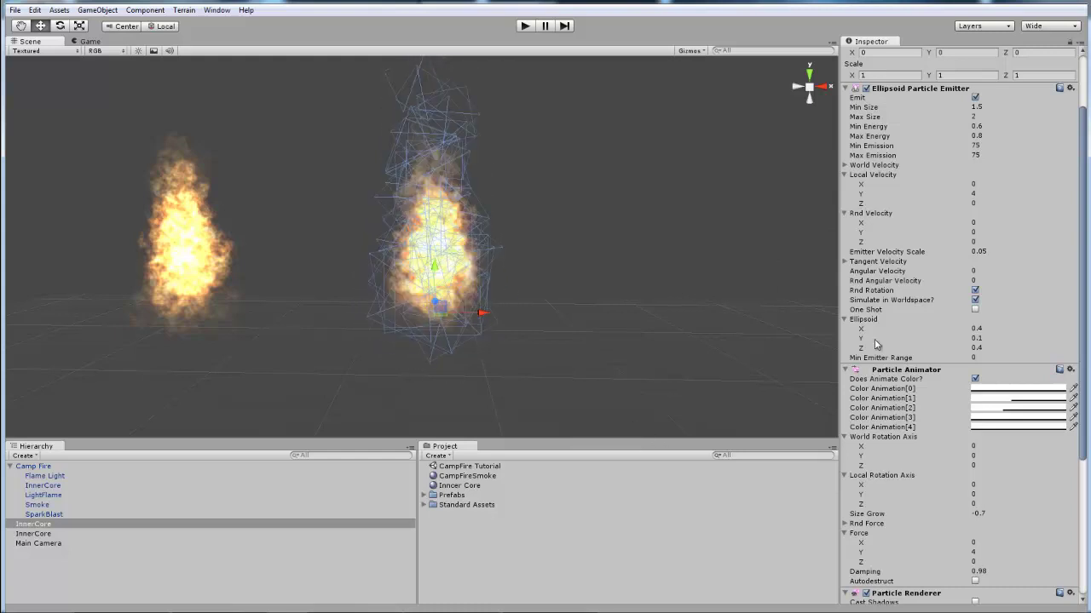
Rename the duplicated flame object as Light Flame.
scroll(945, 211, up, 3)
drag(919, 53, 832, 56)
text(Light Flame)
key(Return)
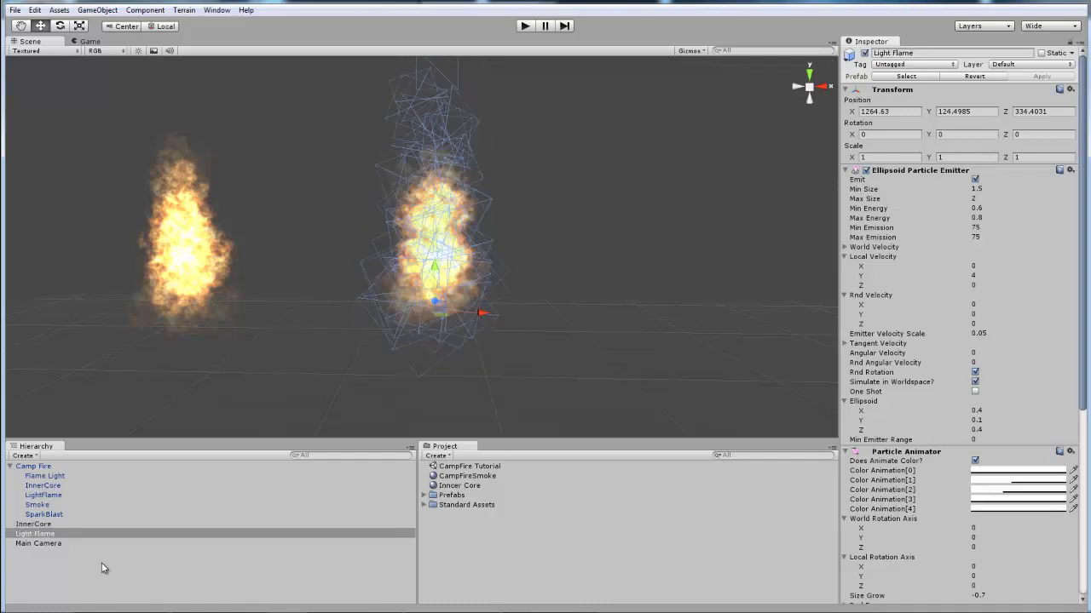
Rename the original InnerCore object as Inner Core.
click(38, 525)
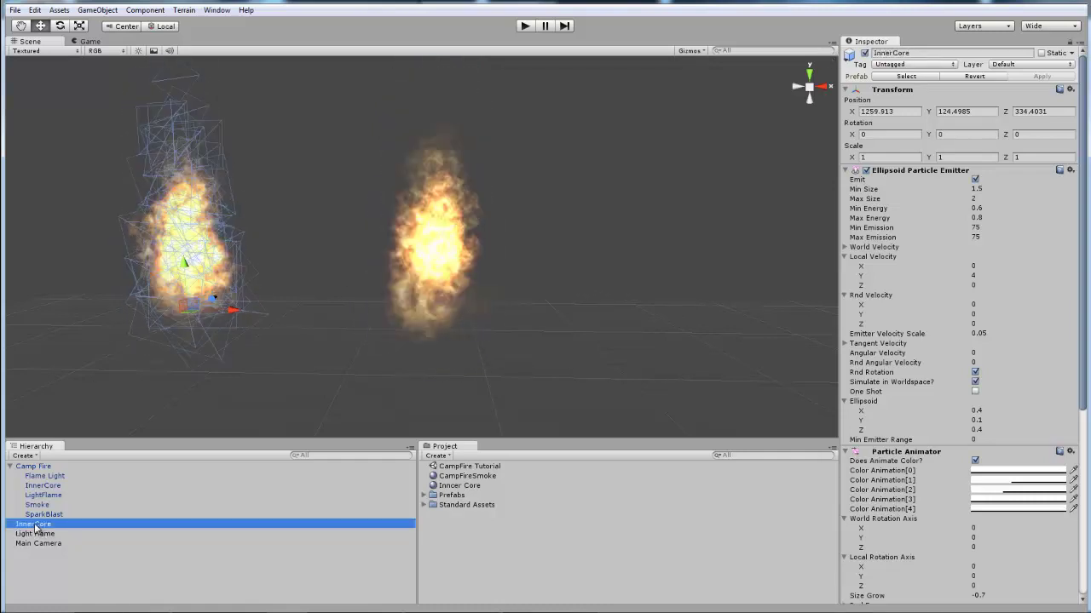
click(53, 524)
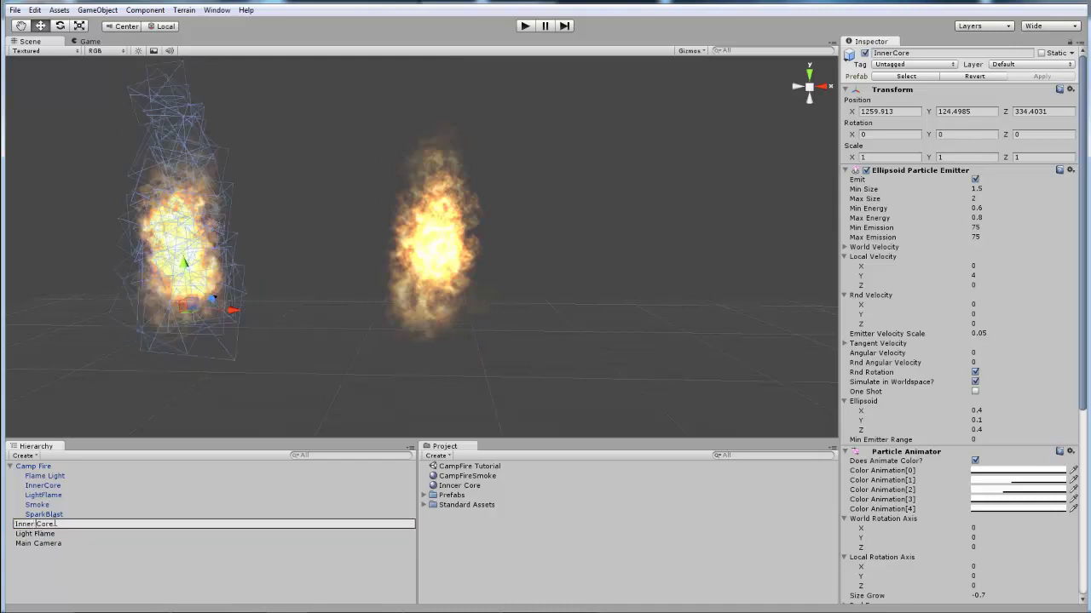
key(Return)
Create a new material in the project and name it Light Flame.
click(452, 296)
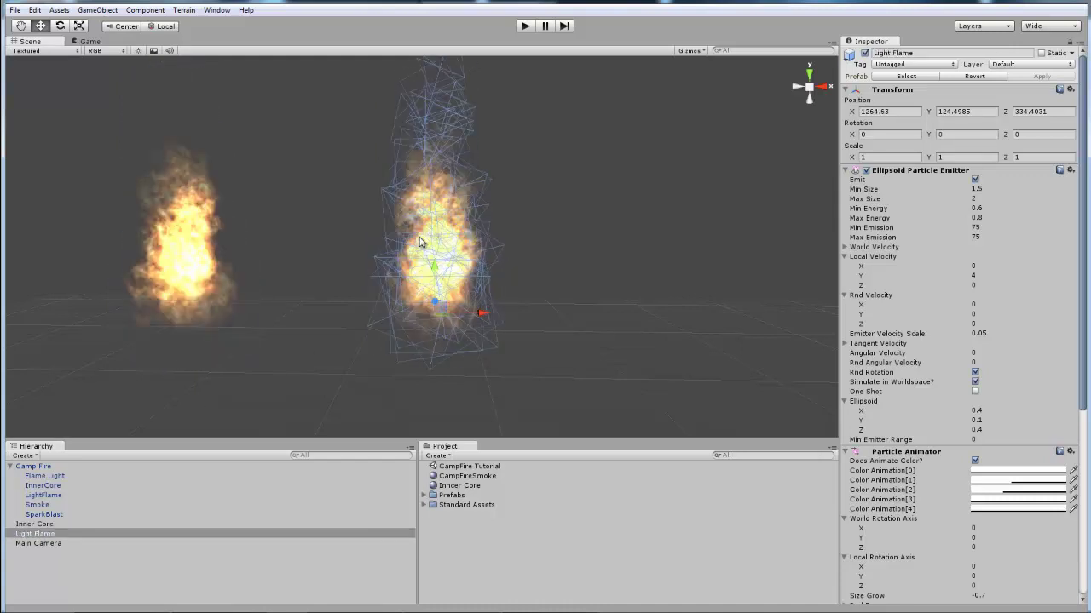
right_click(459, 523)
mouse_move(559, 331)
click(649, 420)
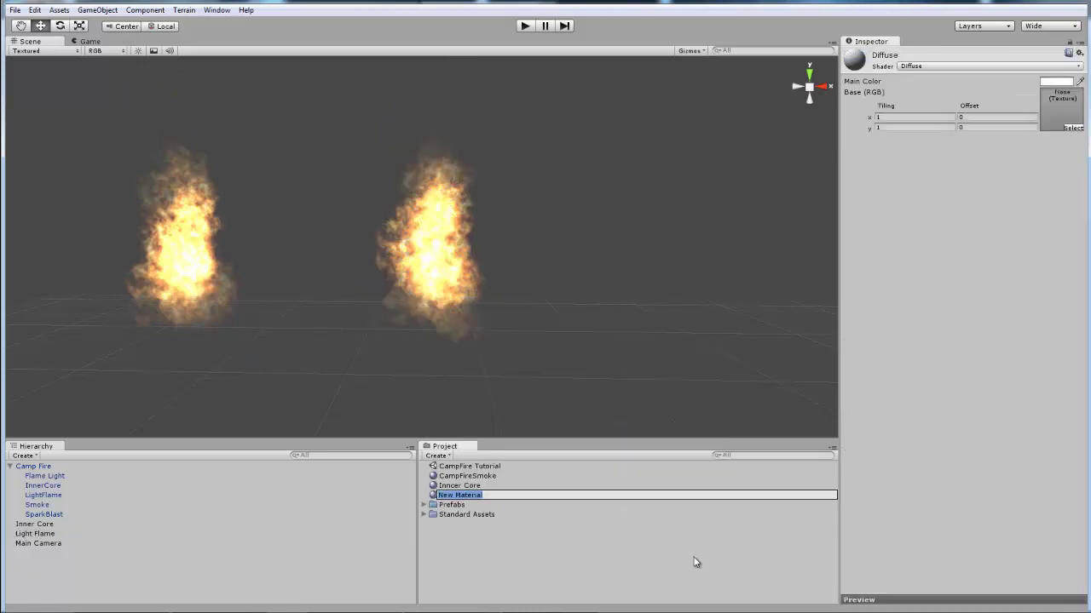
text(Light Flame)
key(Return)
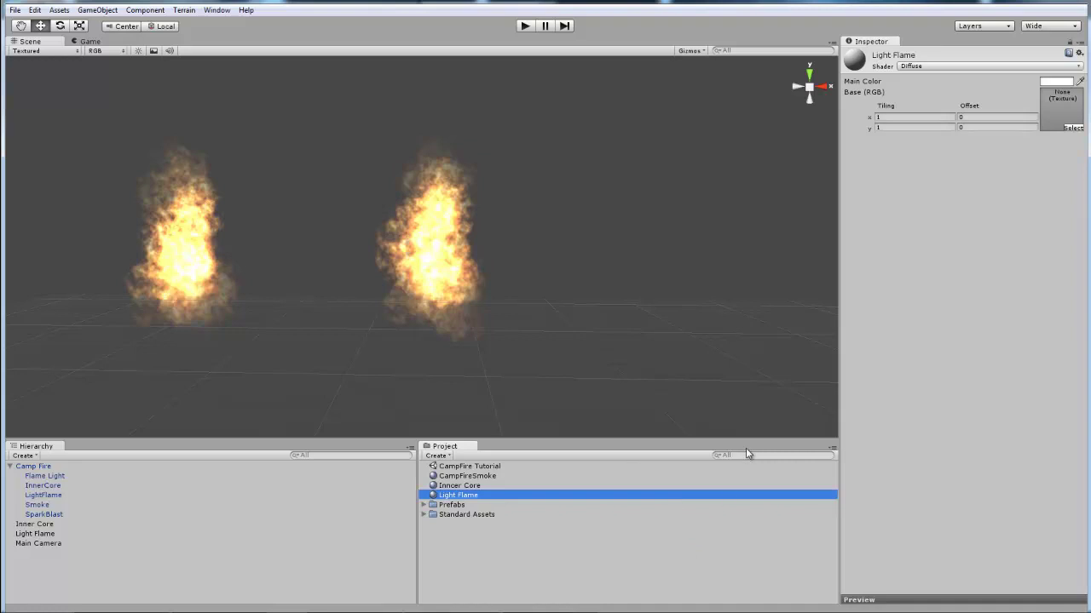
Find the flameC texture, assign it to the Light Flame material, and set the material's shader to Particles/Additive.
text(Flame)
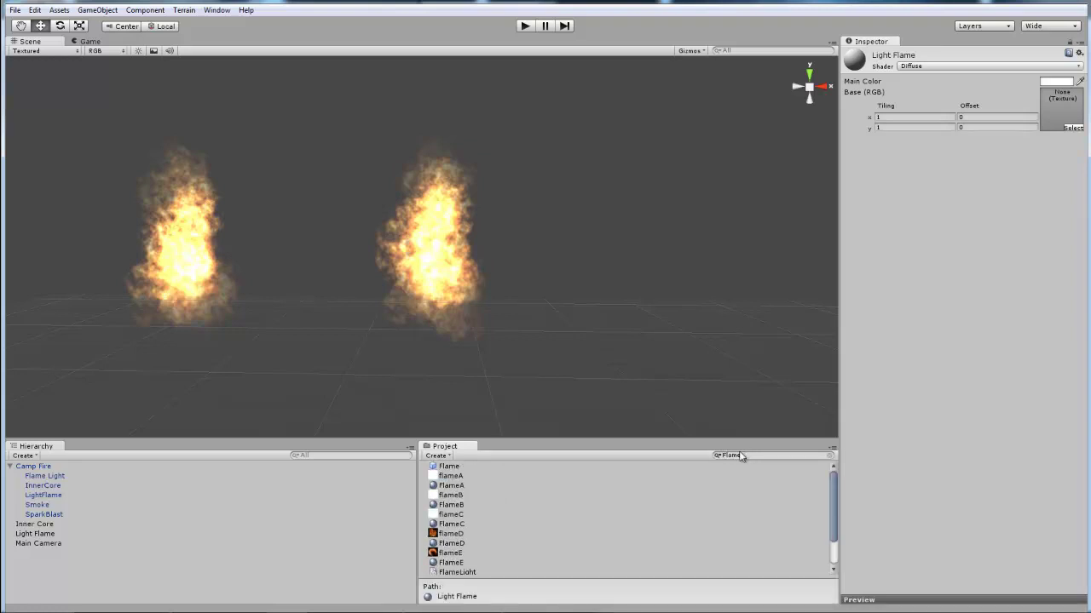
drag(452, 516, 981, 79)
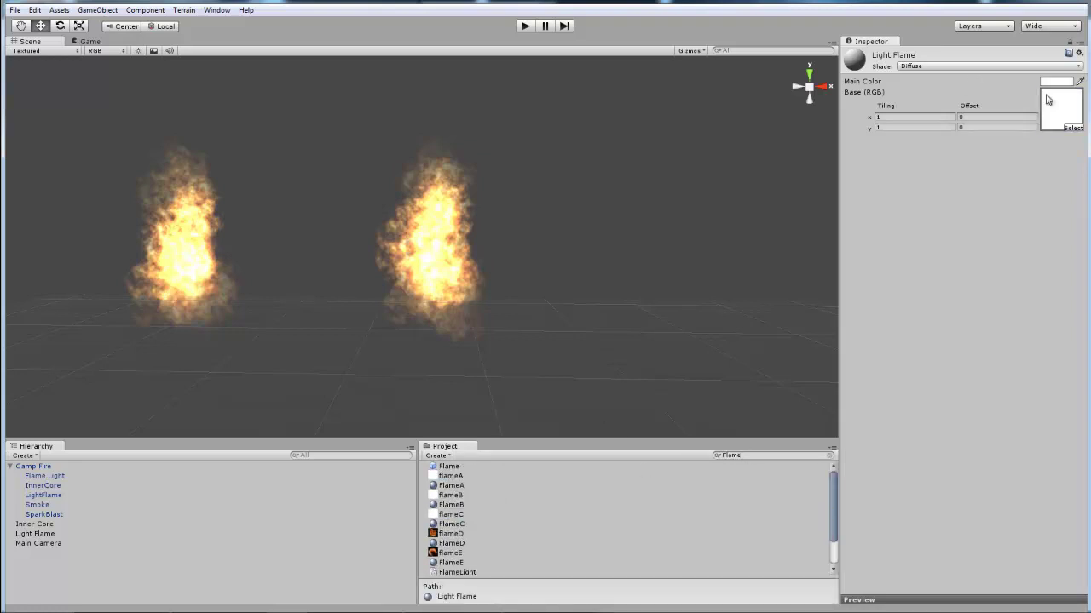
click(962, 68)
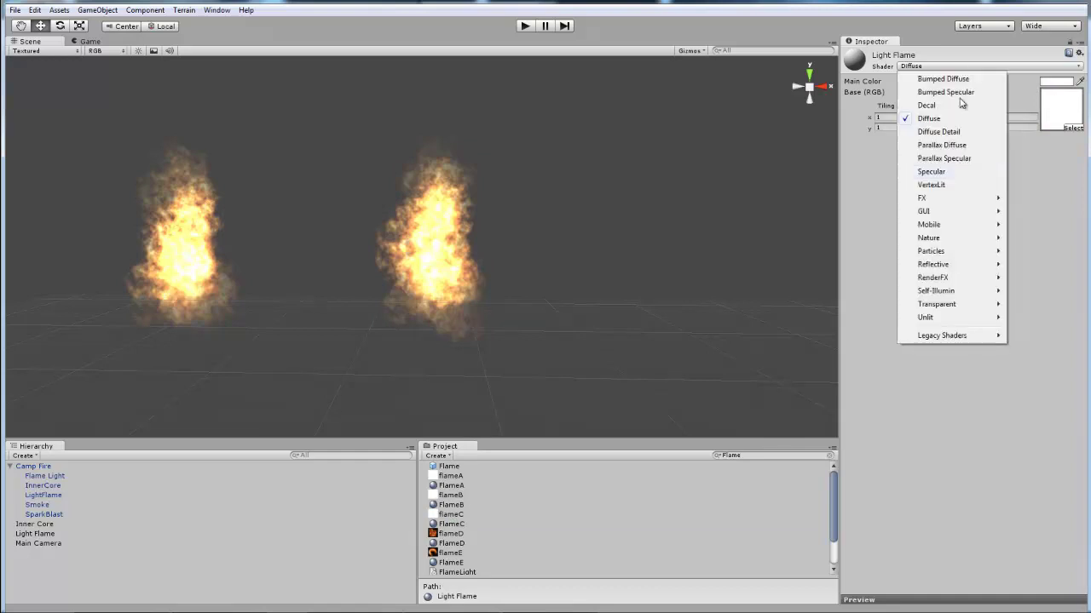
mouse_move(962, 252)
click(1035, 251)
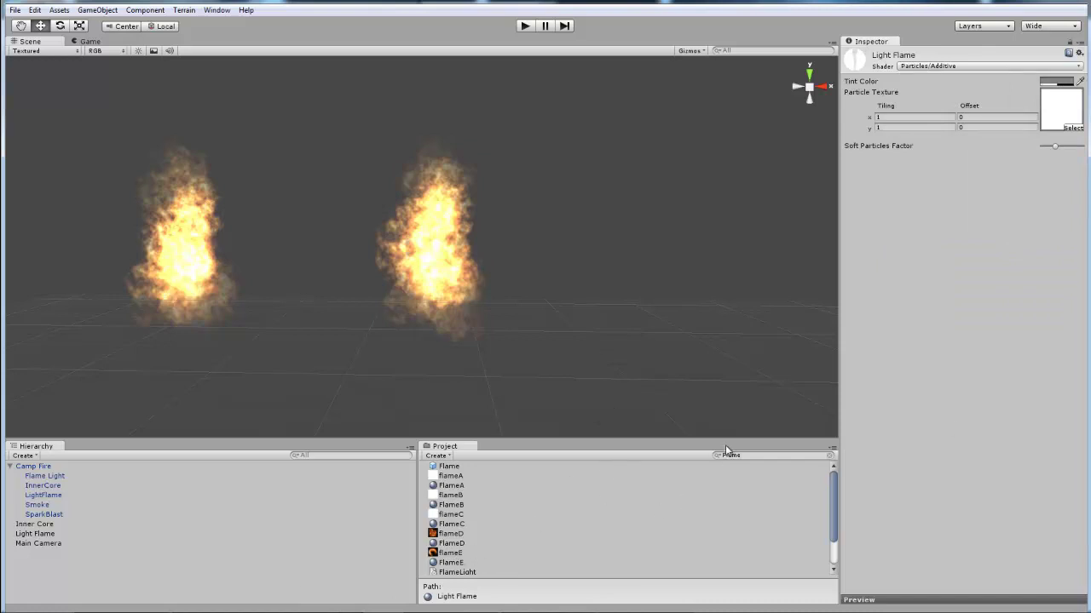
Clear the asset search and apply the Light Flame material to the Light Flame particles in the scene.
key(BackSpace)
drag(443, 499, 443, 283)
Set Color Animation[0] in Light Flame's Particle Animator to a sampled golden colour of RGB 216, 179, 104.
scroll(1047, 353, down, 5)
click(1001, 291)
drag(55, 98, 745, 167)
drag(809, 287, 810, 289)
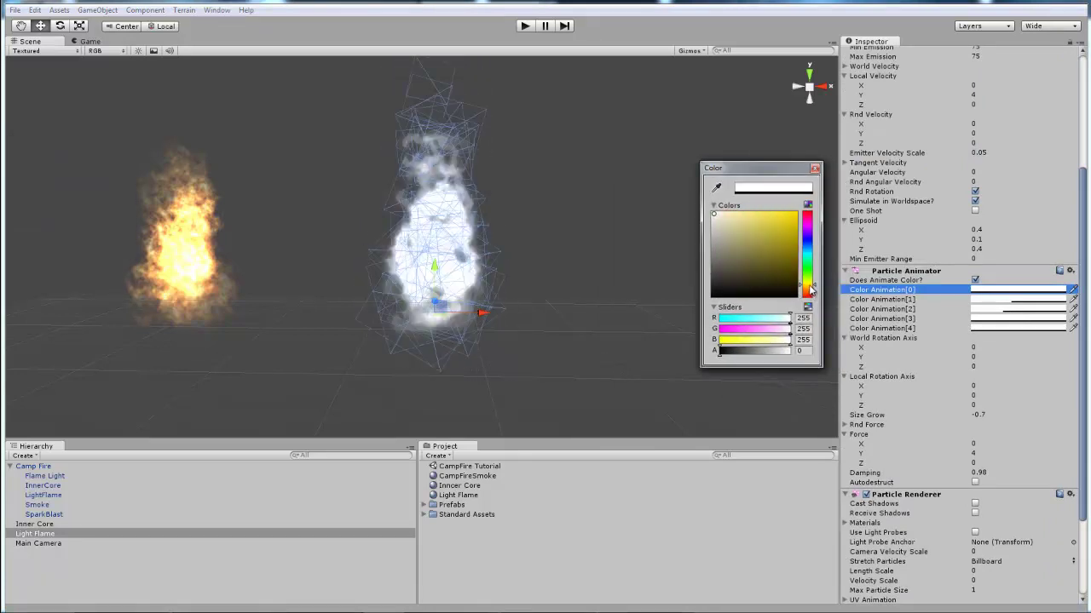
click(717, 188)
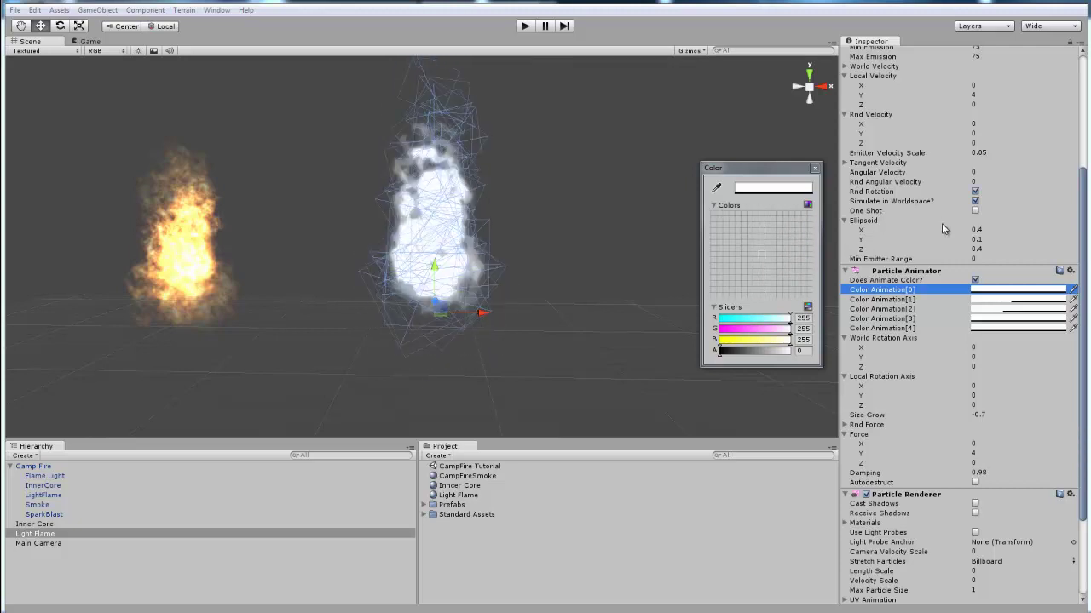
click(1090, 290)
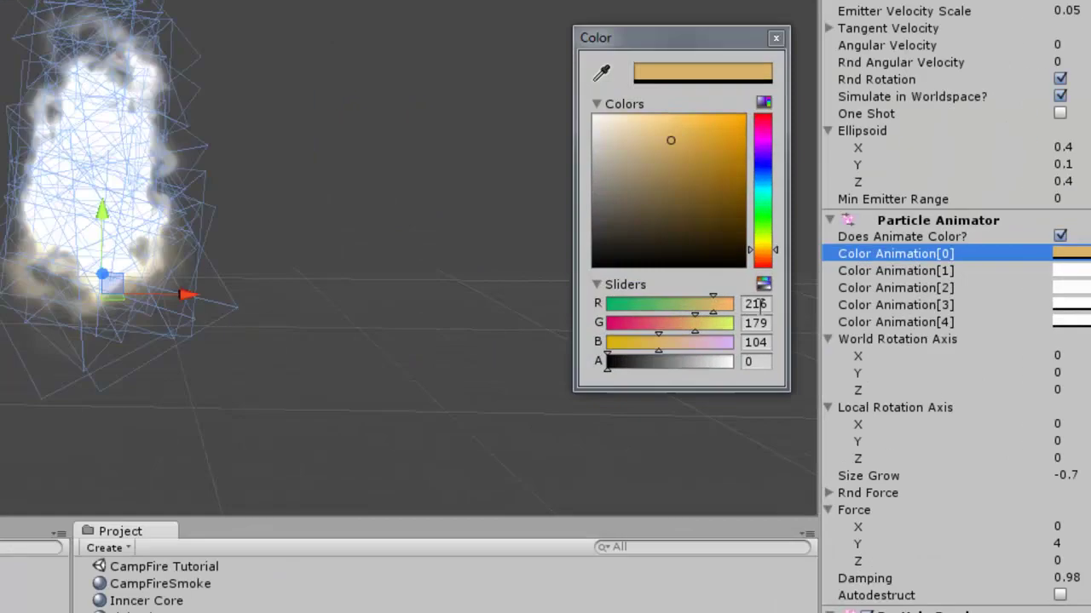
click(806, 319)
click(806, 329)
click(602, 351)
click(603, 397)
click(630, 304)
click(624, 255)
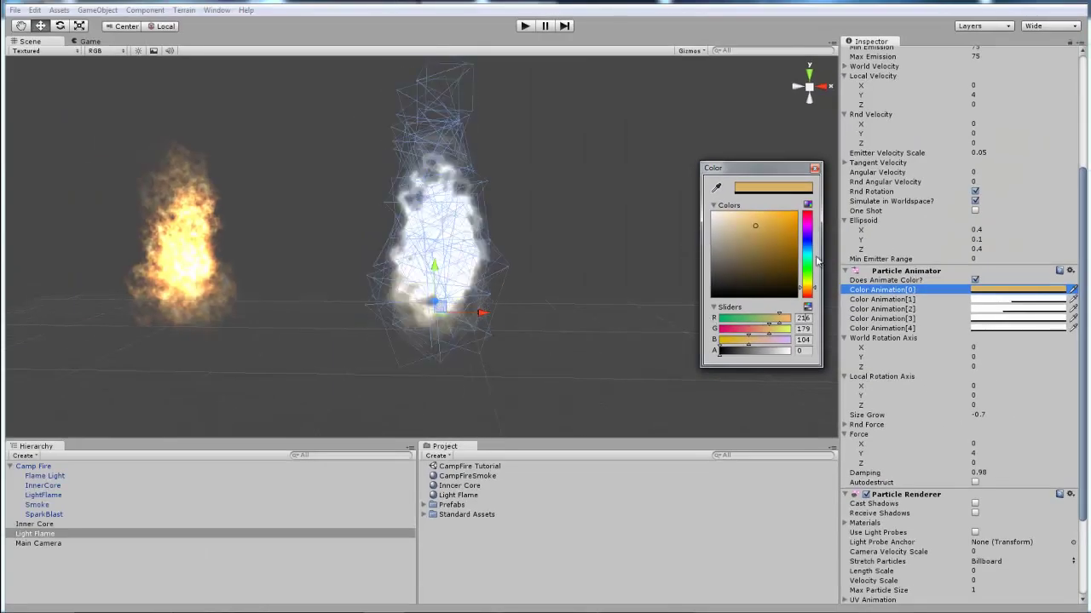
click(814, 168)
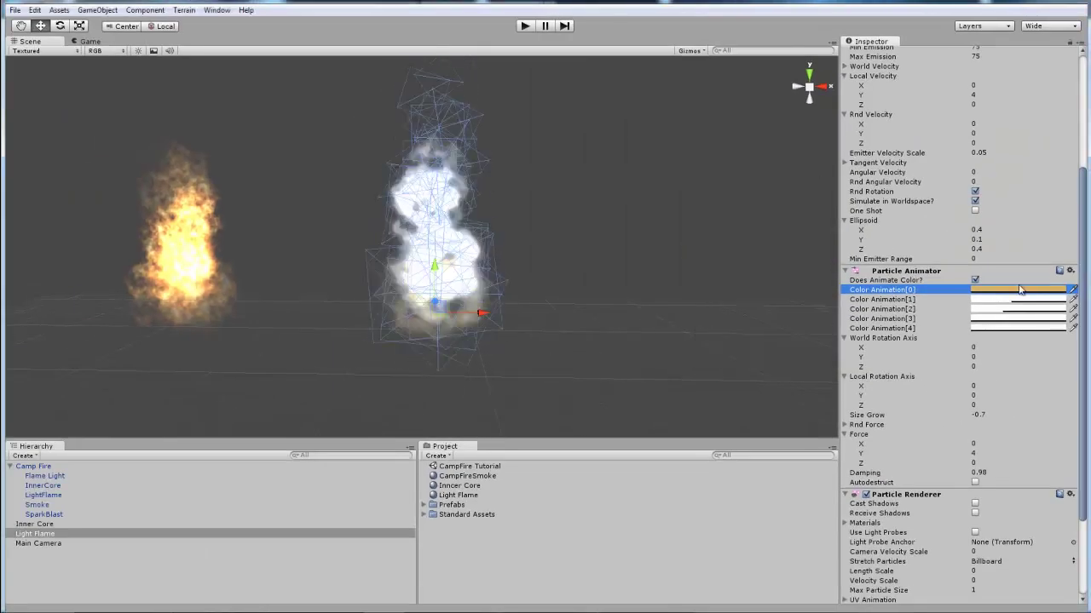
Sample the golden colour of Color Animation[0] into Color Animation[1] through Color Animation[4].
click(1074, 300)
click(1061, 290)
click(1074, 309)
click(1064, 300)
click(1073, 319)
click(1064, 309)
click(1073, 328)
click(1064, 318)
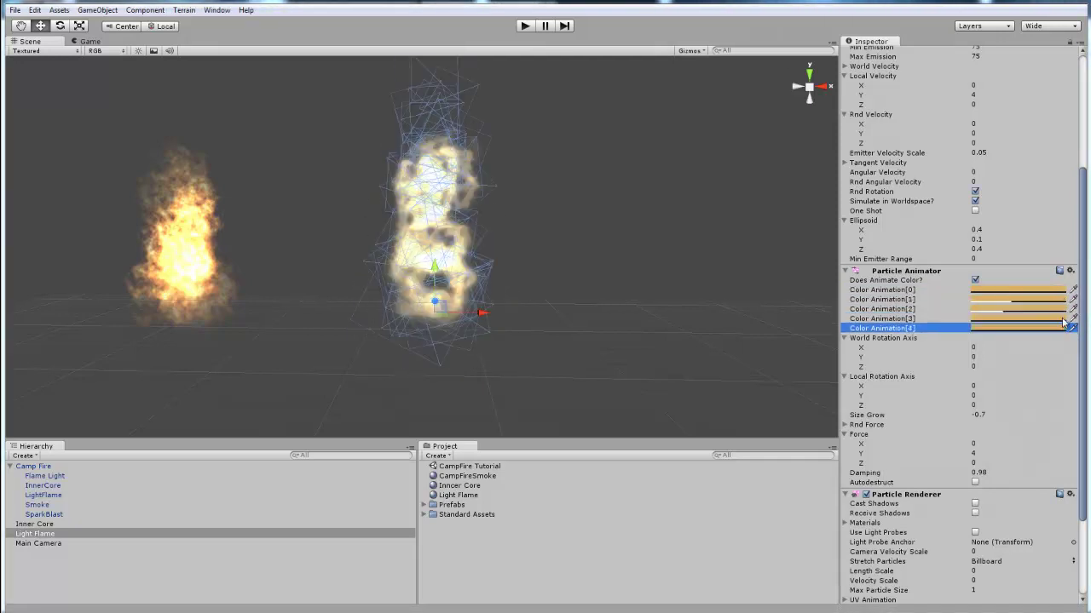
Try an alpha of 10 on Color Animation[4] of the Light Flame animator.
click(1018, 329)
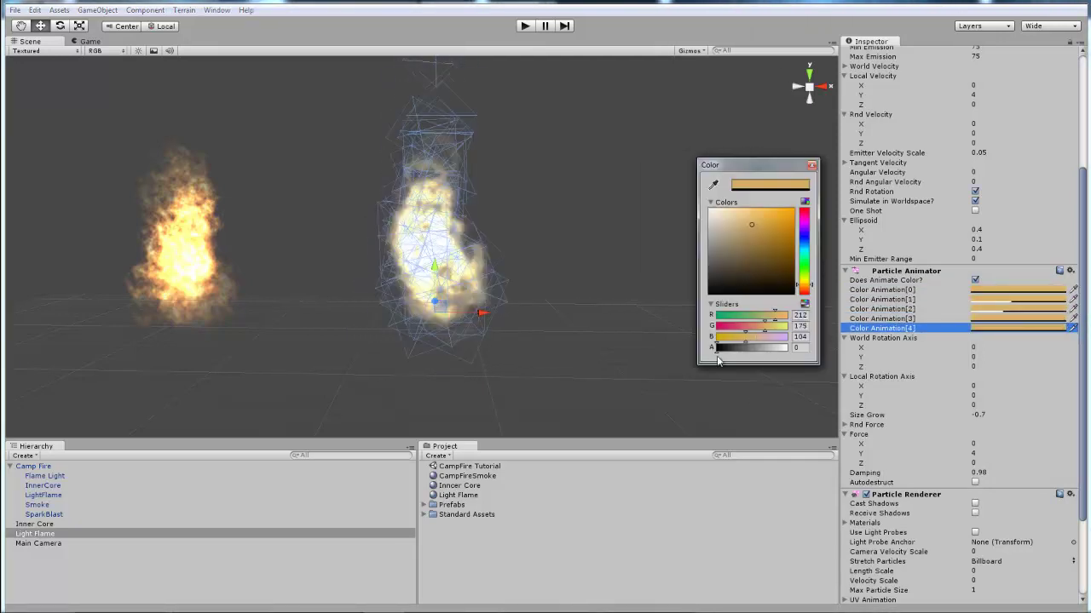
click(718, 351)
drag(720, 358, 719, 351)
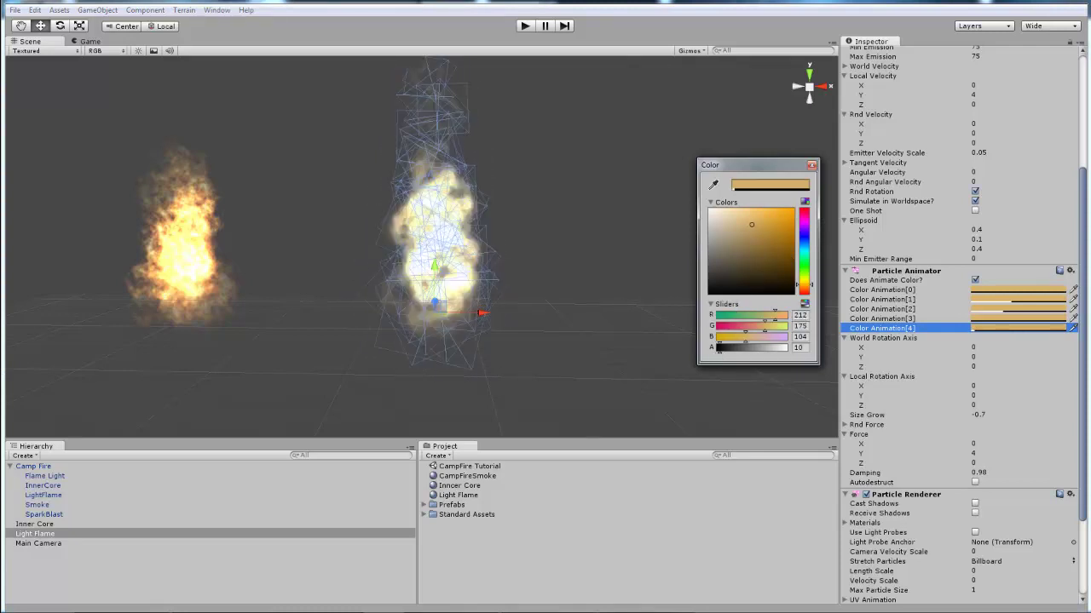
click(811, 166)
click(988, 328)
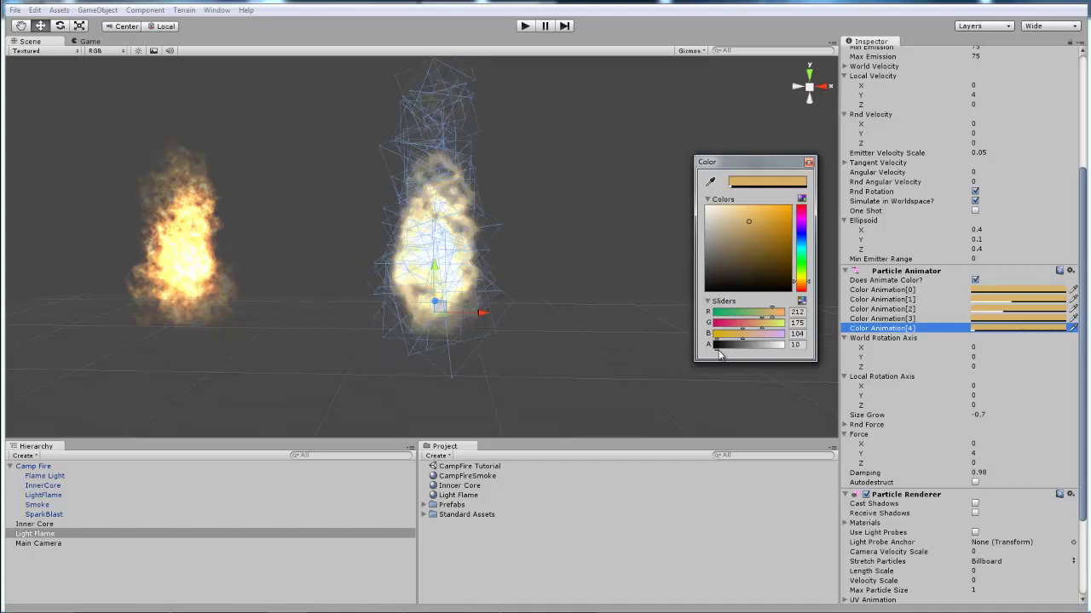
click(809, 162)
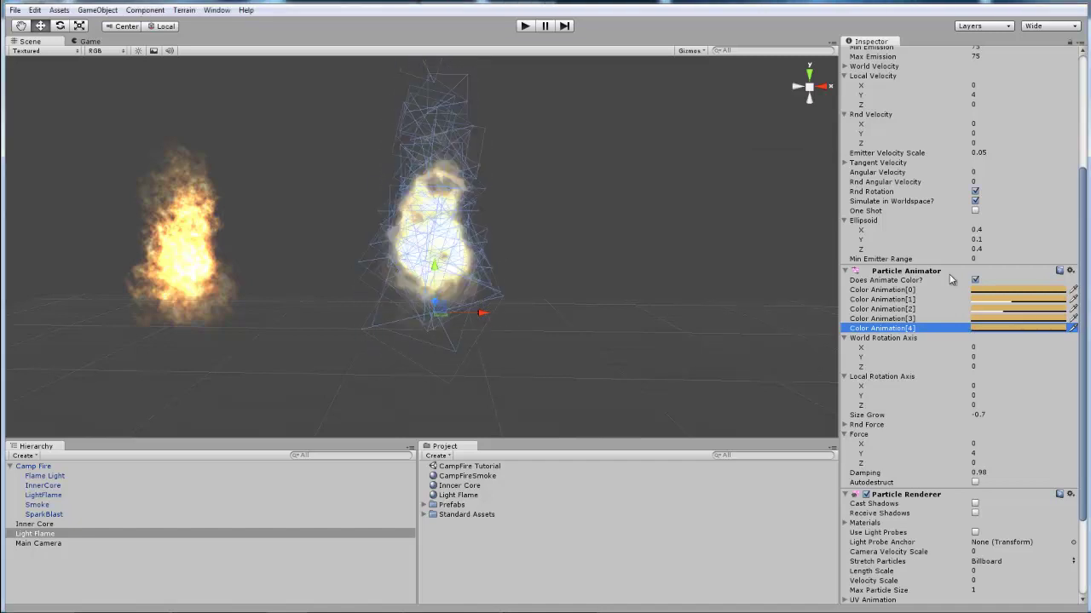
Set the alpha of Color Animation[3] to 41 and the alpha of Color Animation[0] to 44.
click(990, 318)
drag(710, 341, 723, 342)
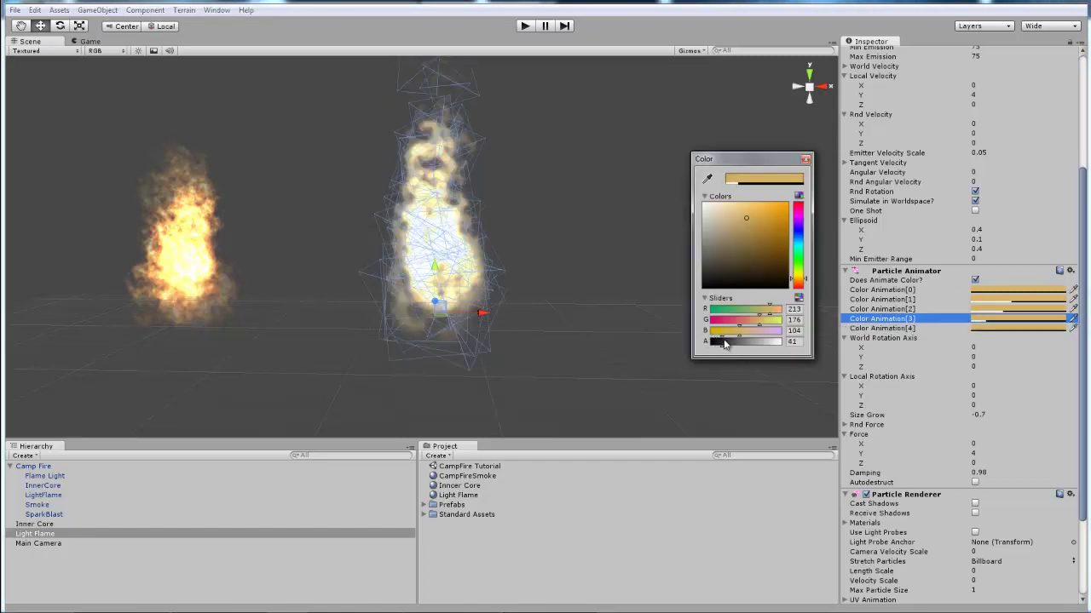
click(805, 160)
click(1018, 289)
mouse_move(711, 344)
mouse_down()
mouse_move(761, 341)
mouse_move(724, 347)
mouse_up()
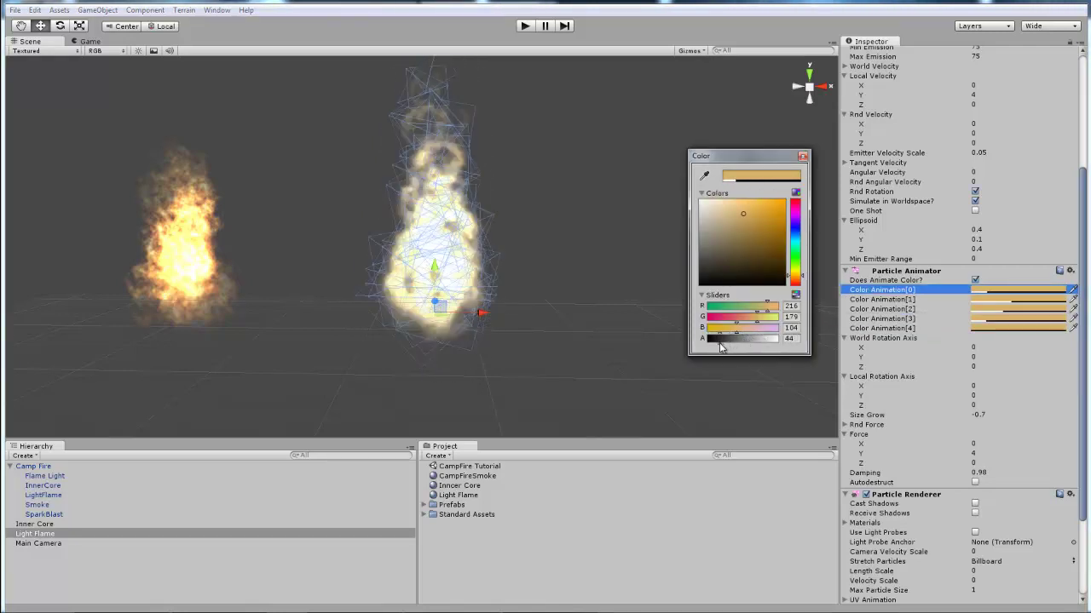
click(802, 156)
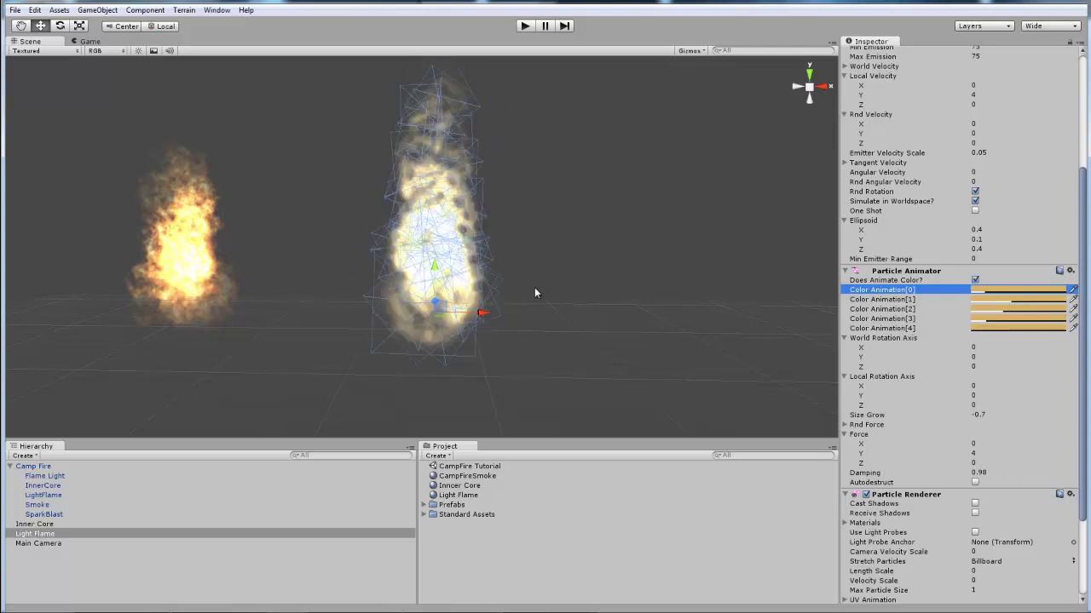
Set Light Flame's emitter to a minimum size of 1, a maximum size of 1.5 and a maximum energy of 0.6.
scroll(1012, 183, up, 5)
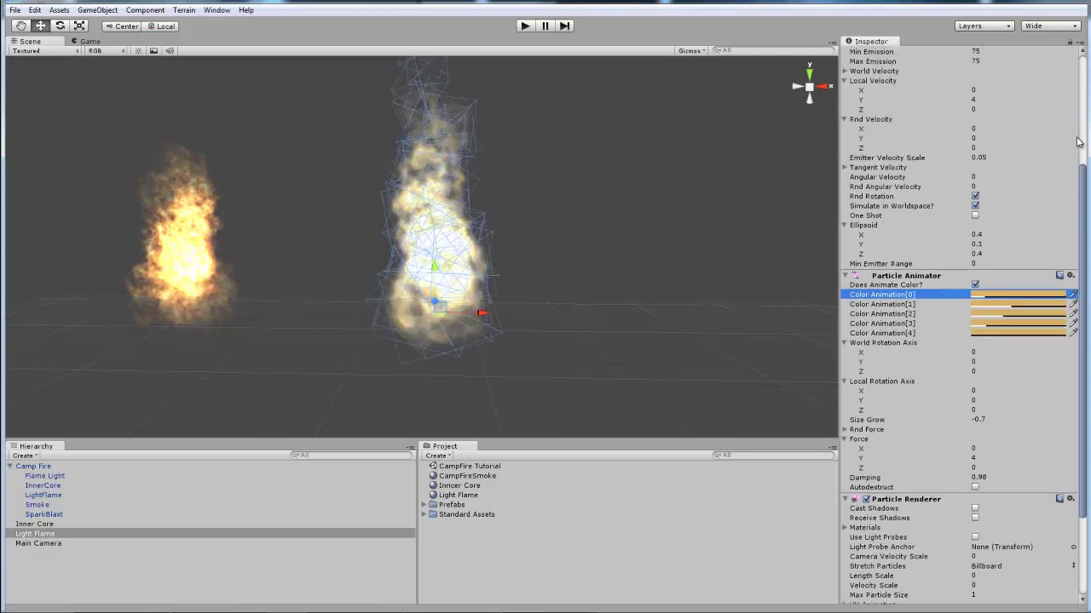
click(991, 189)
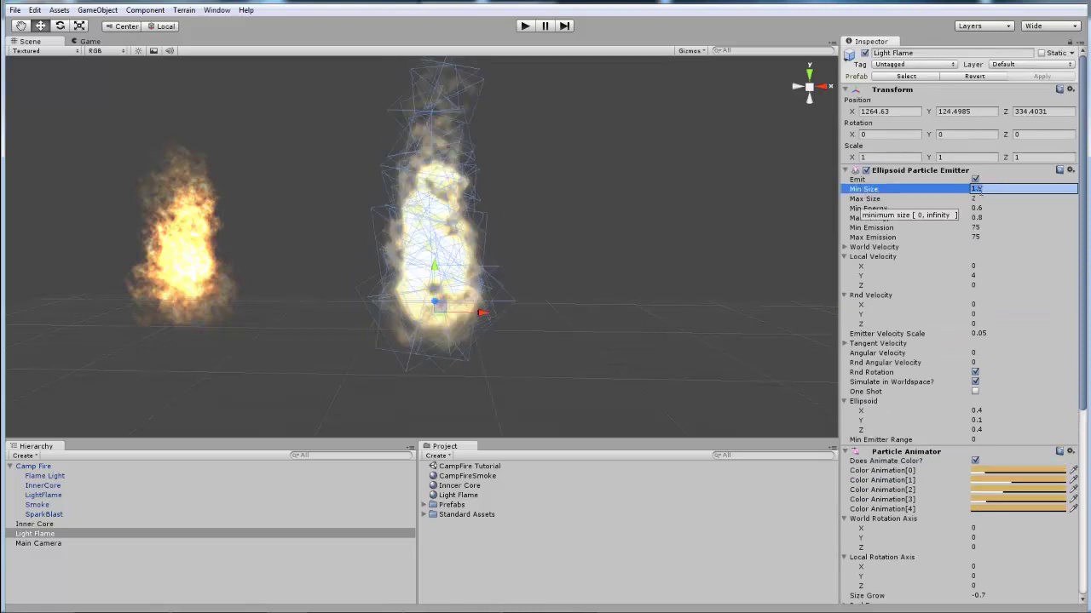
text(1)
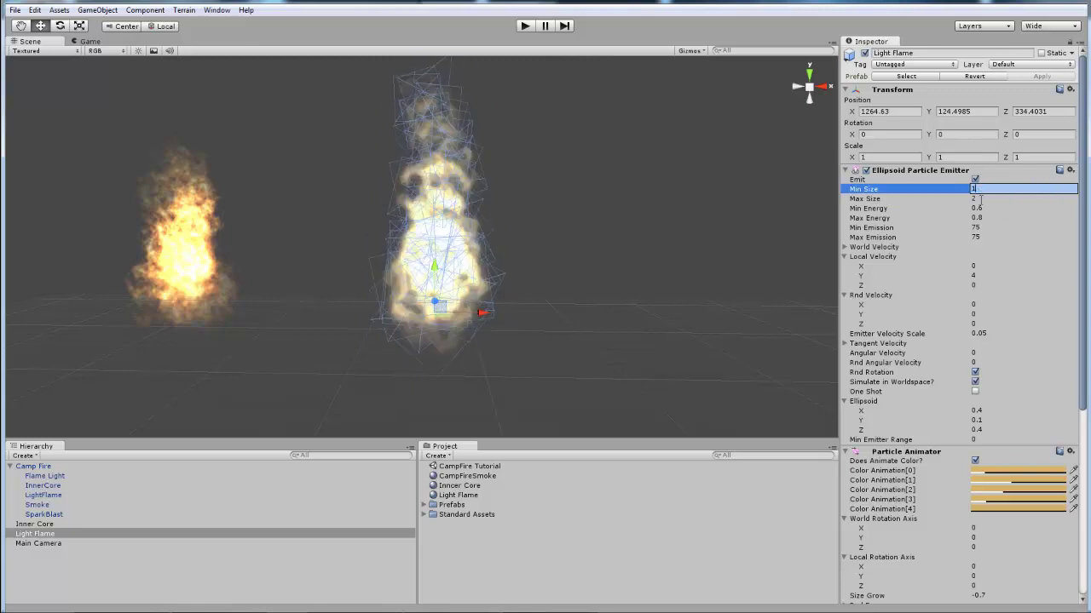
click(1001, 197)
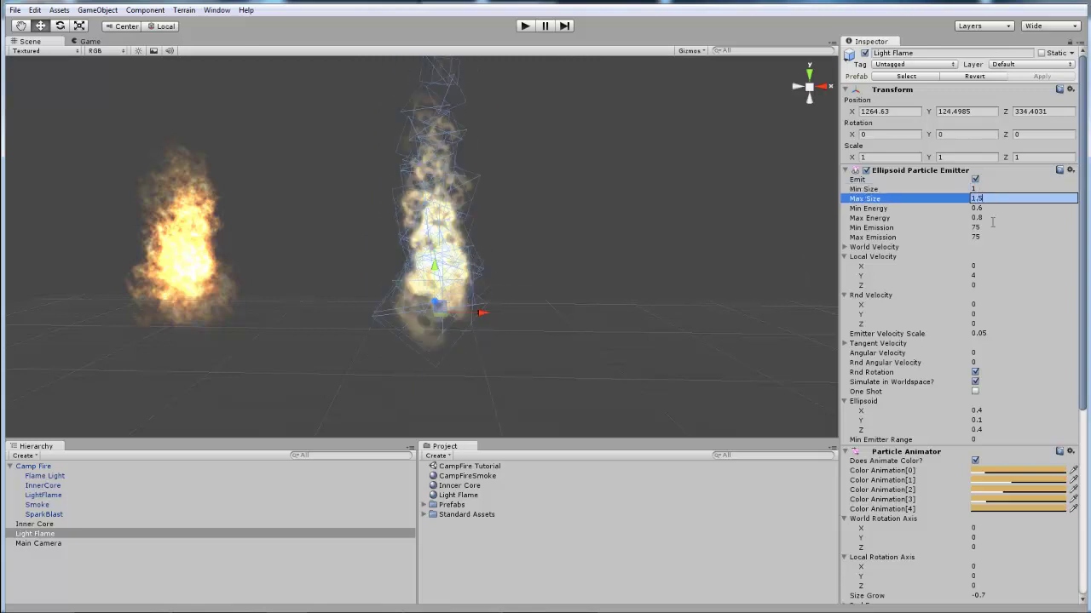
click(996, 217)
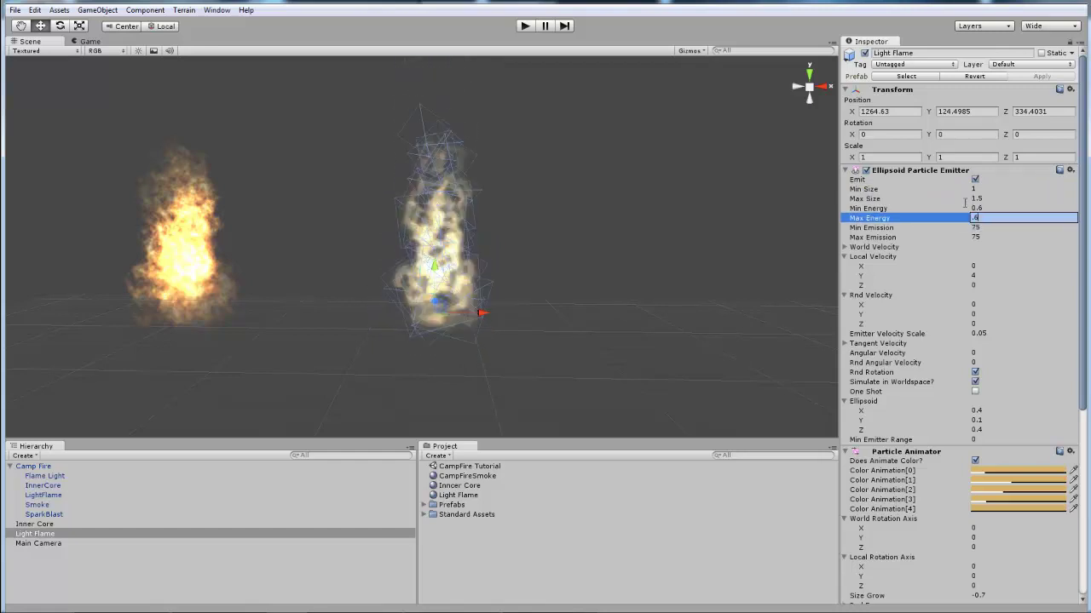
text(.6)
Set the emitter's Rnd Velocity Y to 0.25, Rnd Angular Velocity to 1.8 and Angular Velocity to 100.
click(992, 275)
click(989, 314)
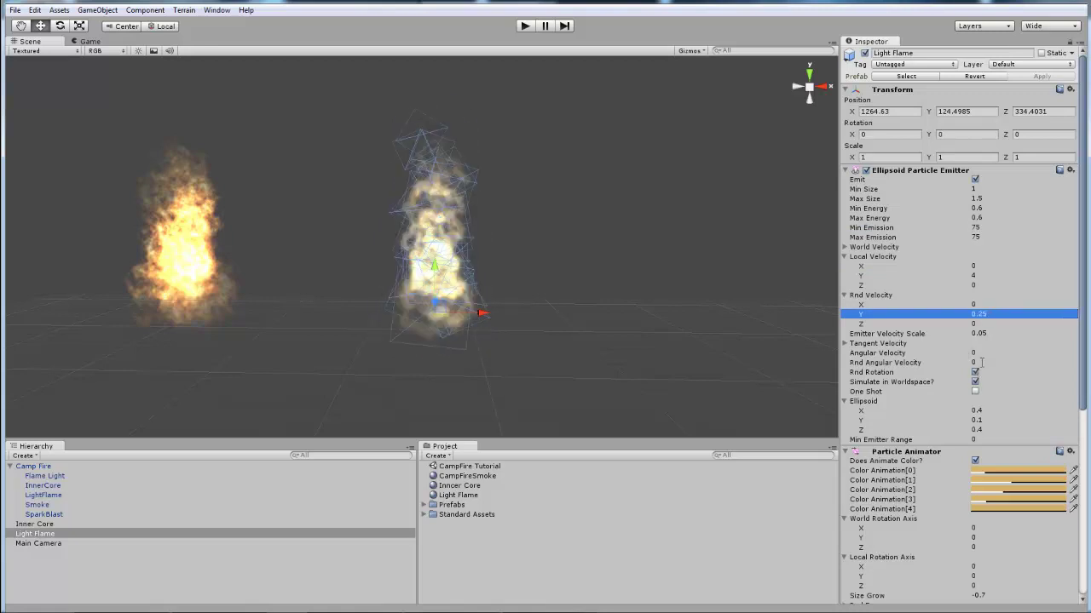
click(980, 362)
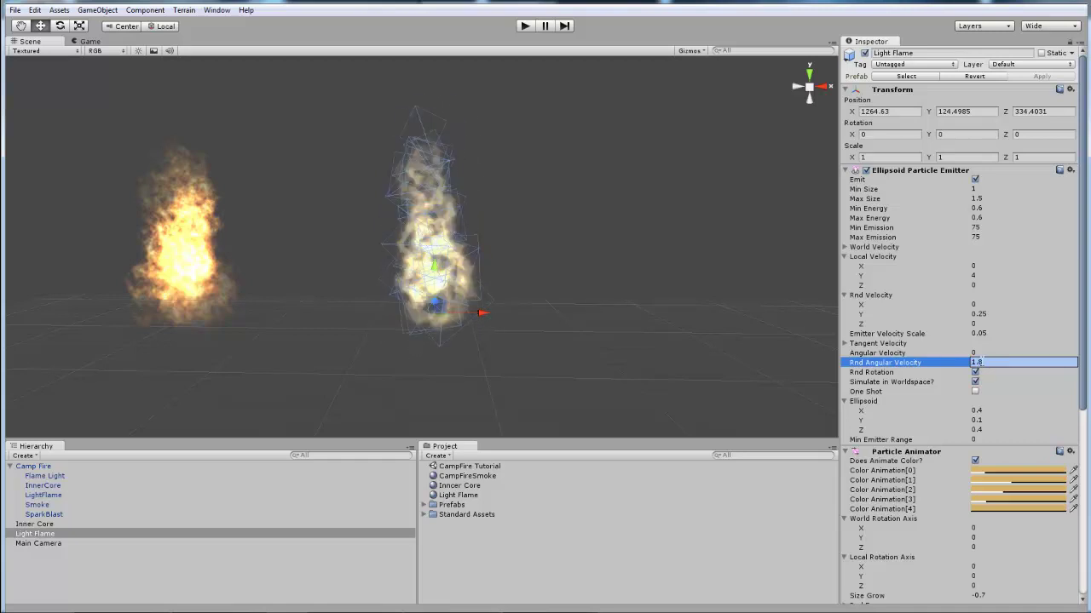
click(990, 353)
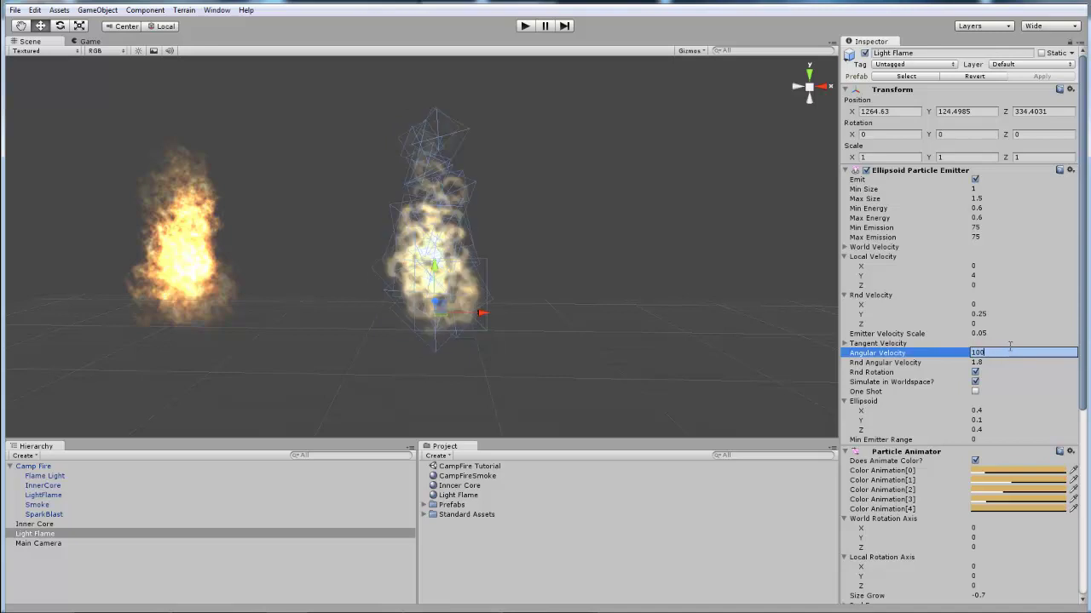
Set the Size Grow of Light Flame's particle animator to -0.9.
scroll(1015, 389, down, 4)
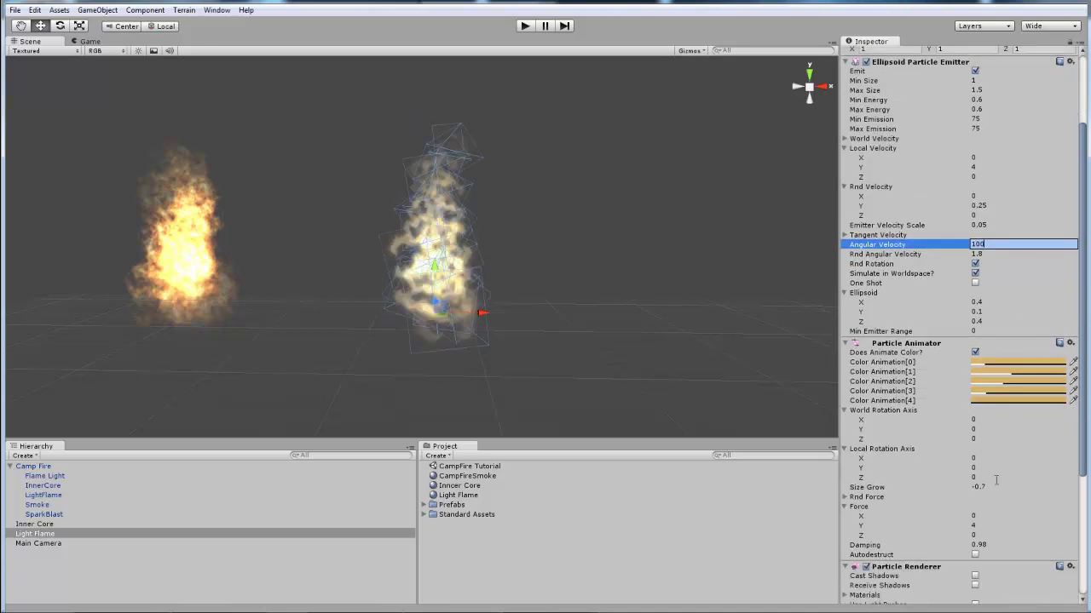
click(995, 486)
text(-0.9)
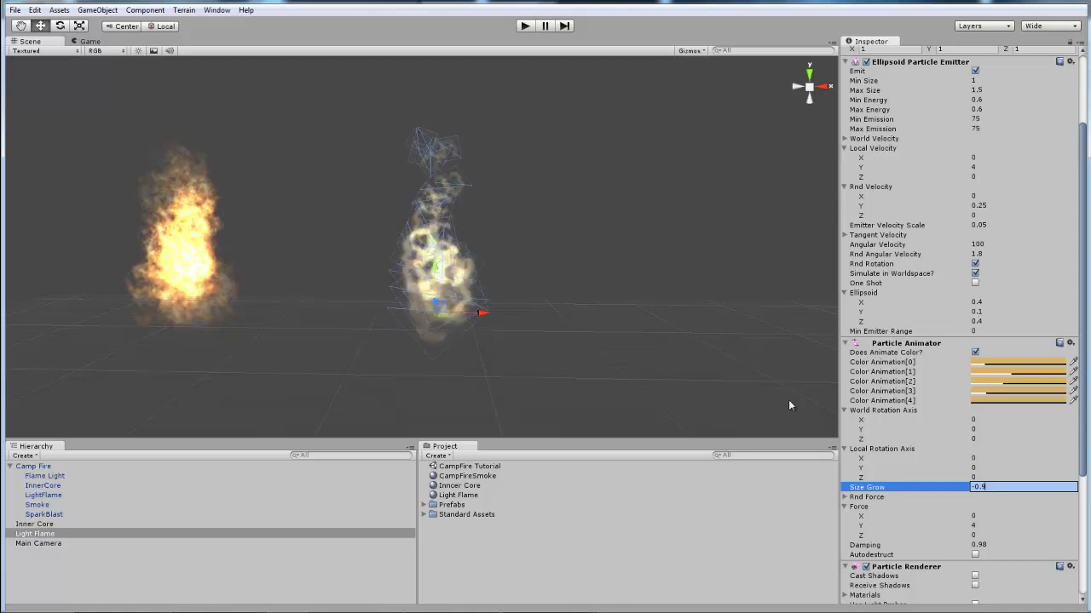
Set the Inner Core emitter's Angular Velocity to 50 and its Rnd Angular Velocity to 250.
click(182, 285)
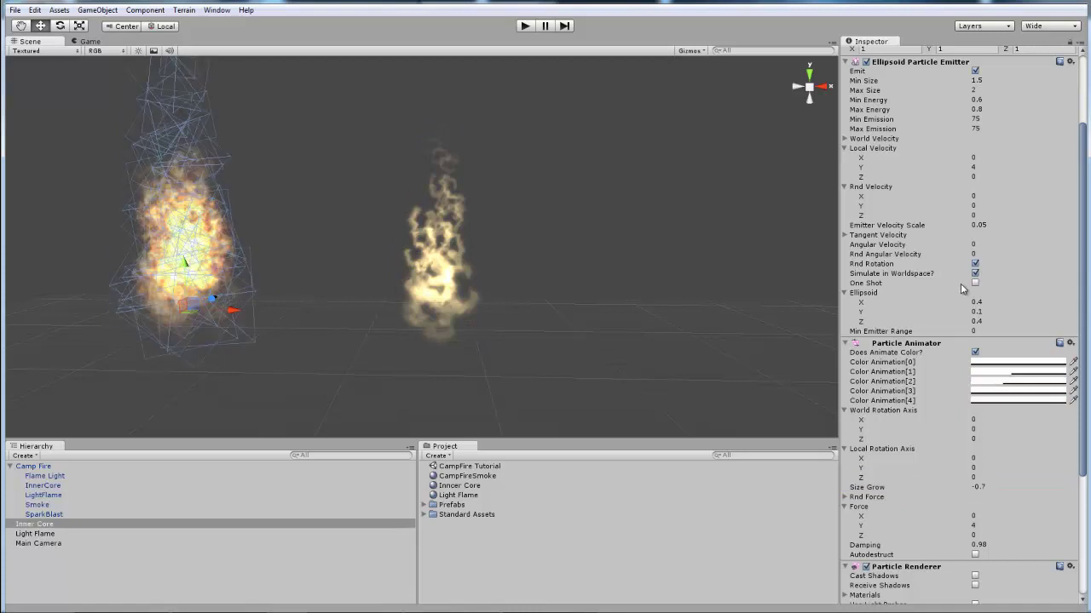
click(985, 254)
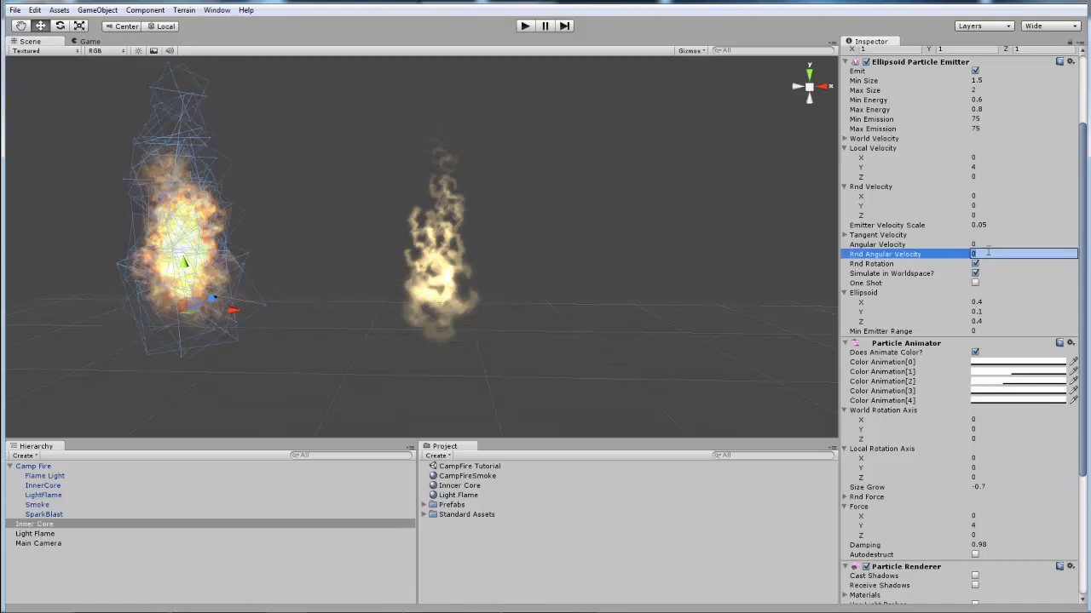
click(980, 243)
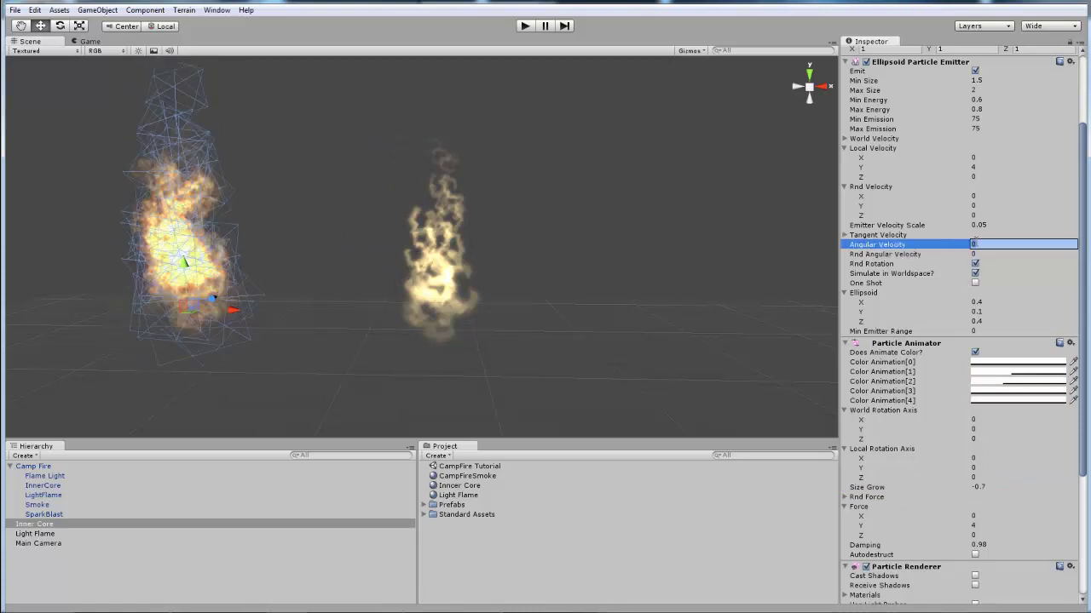
text(50)
click(986, 253)
text(100)
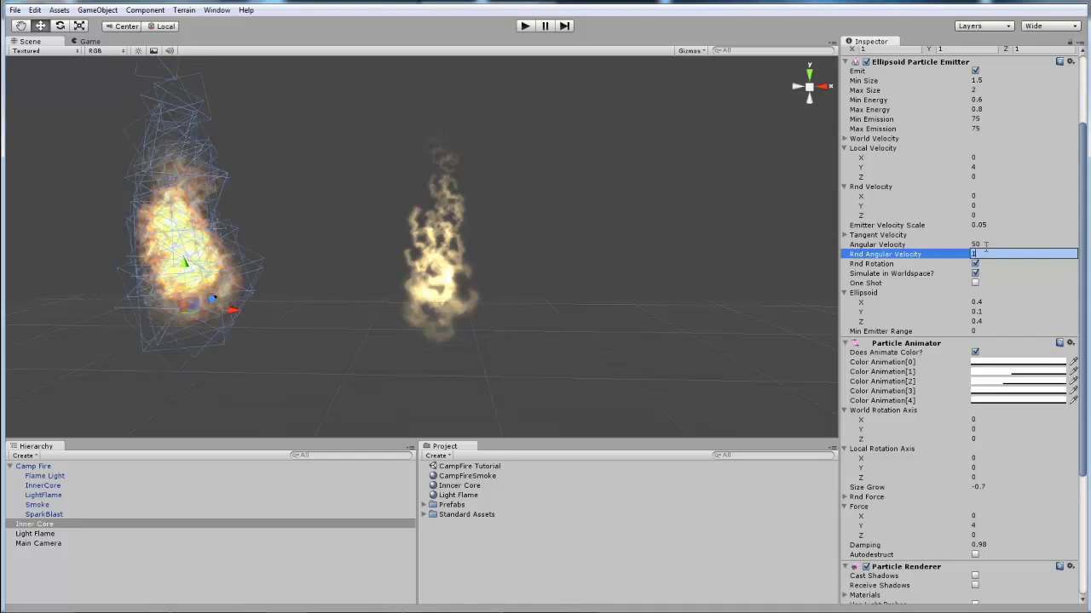
key(BackSpace)
key(BackSpace)
key(BackSpace)
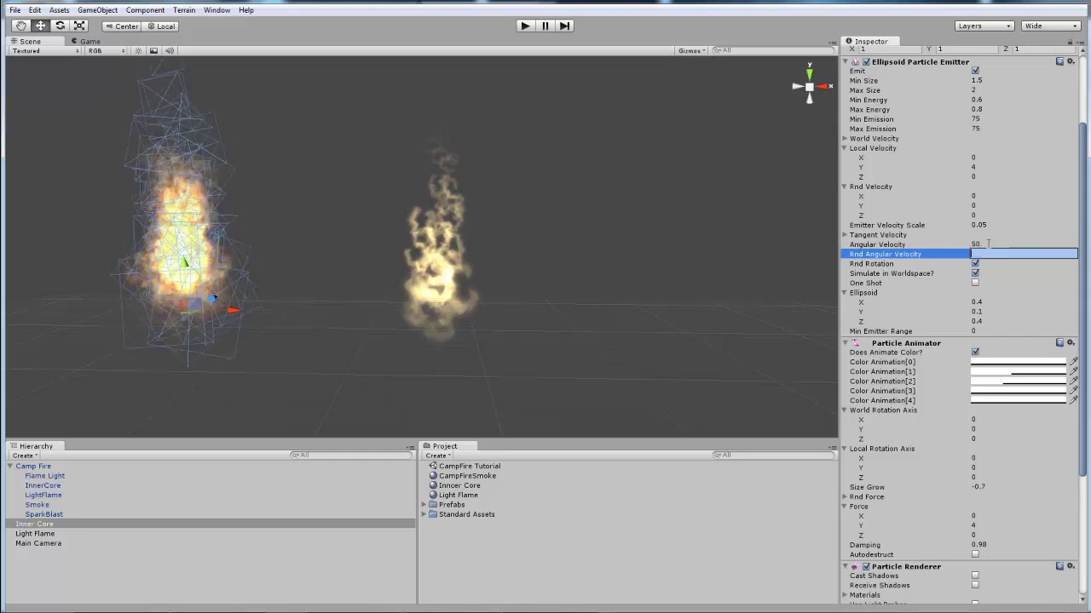
text(250)
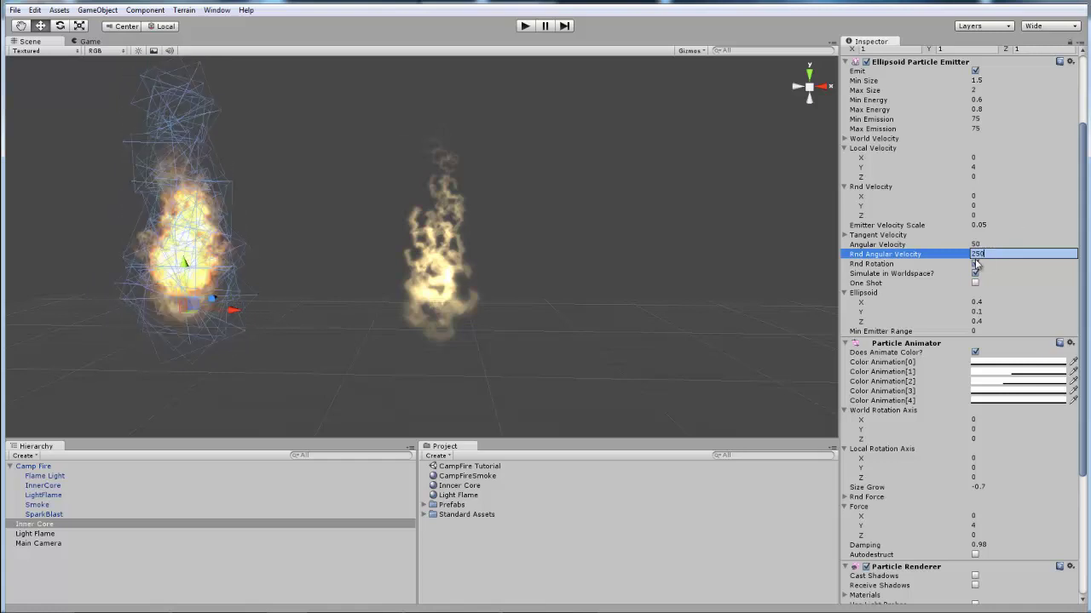
Examine the SparkBlast copy's particles between the two flames from several distances and angles.
click(38, 535)
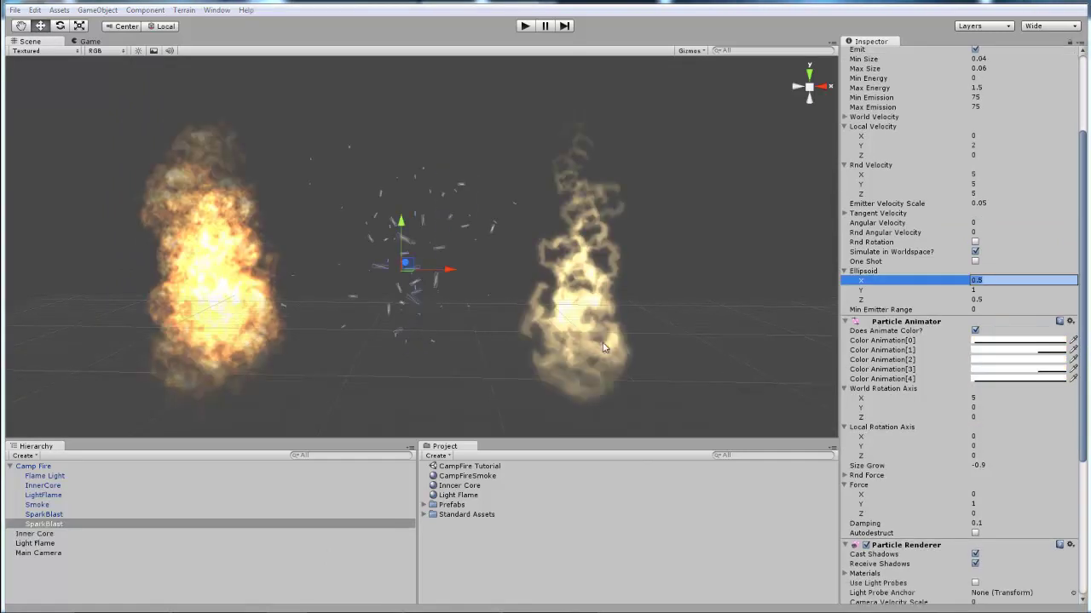
scroll(409, 271, up, 5)
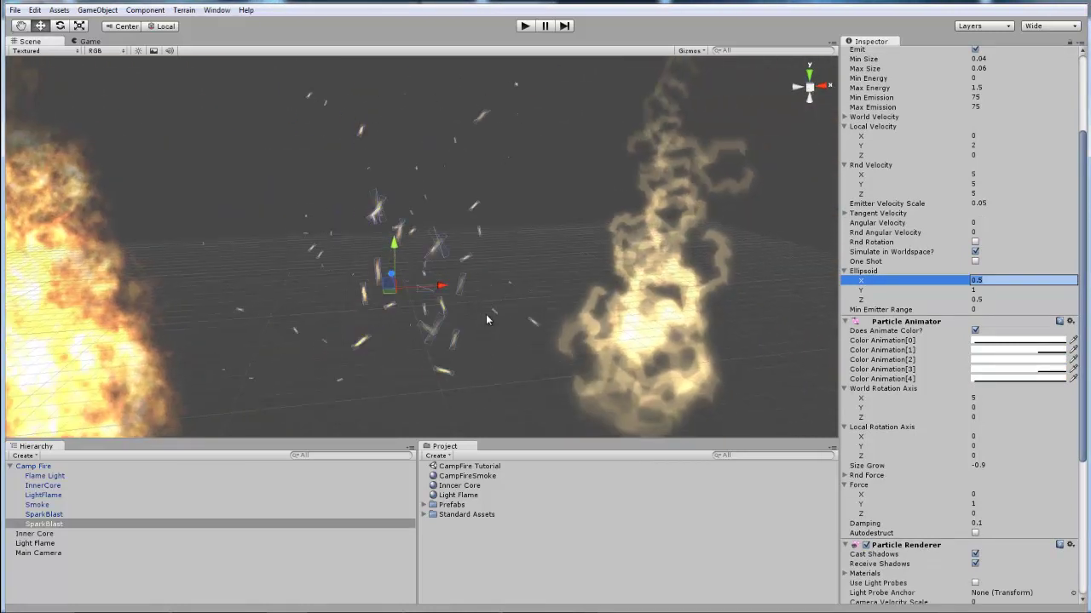
middle_drag(486, 315, 507, 285)
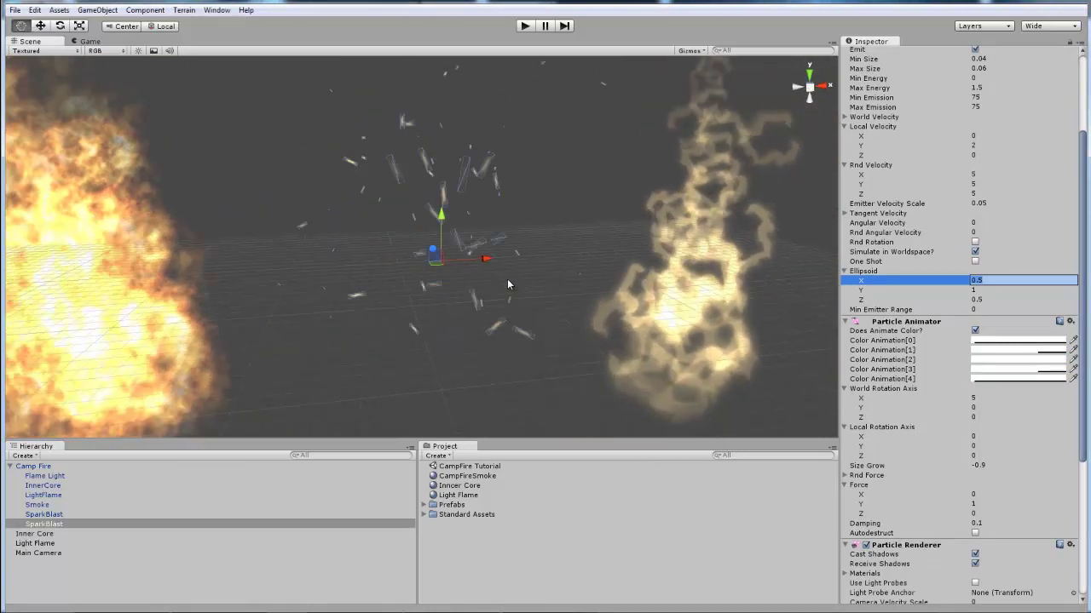
scroll(485, 280, down, 4)
alt+drag(484, 279, 458, 271)
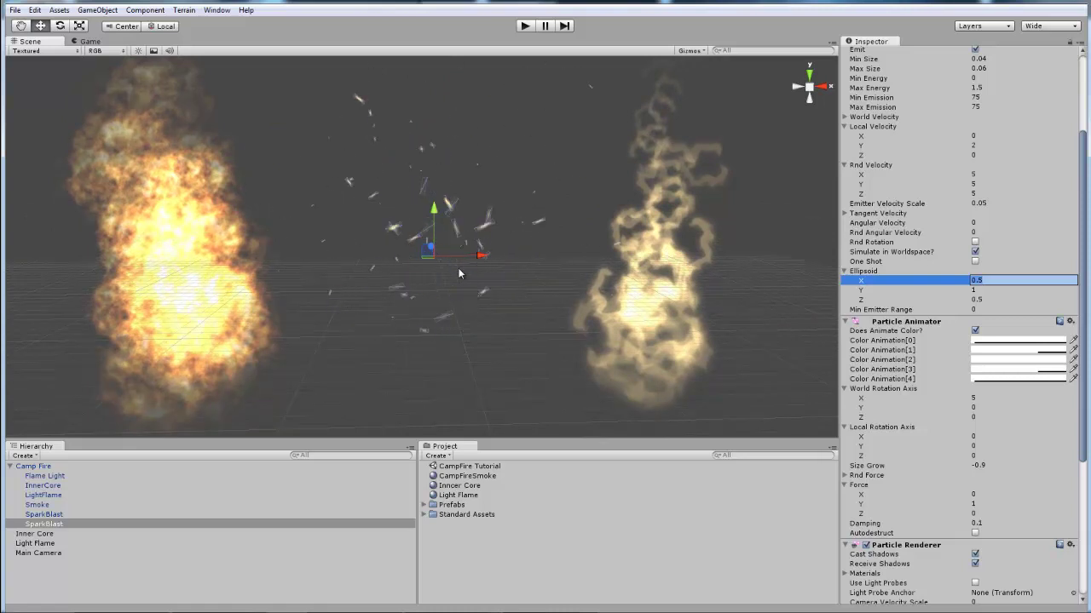
alt+drag(453, 273, 459, 202)
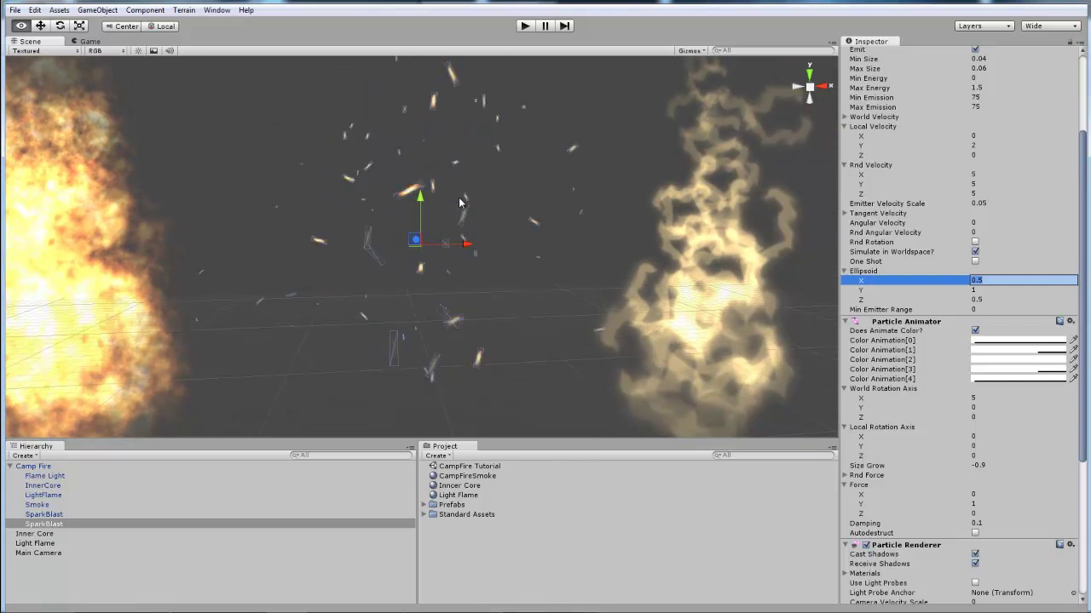
scroll(460, 197, down, 4)
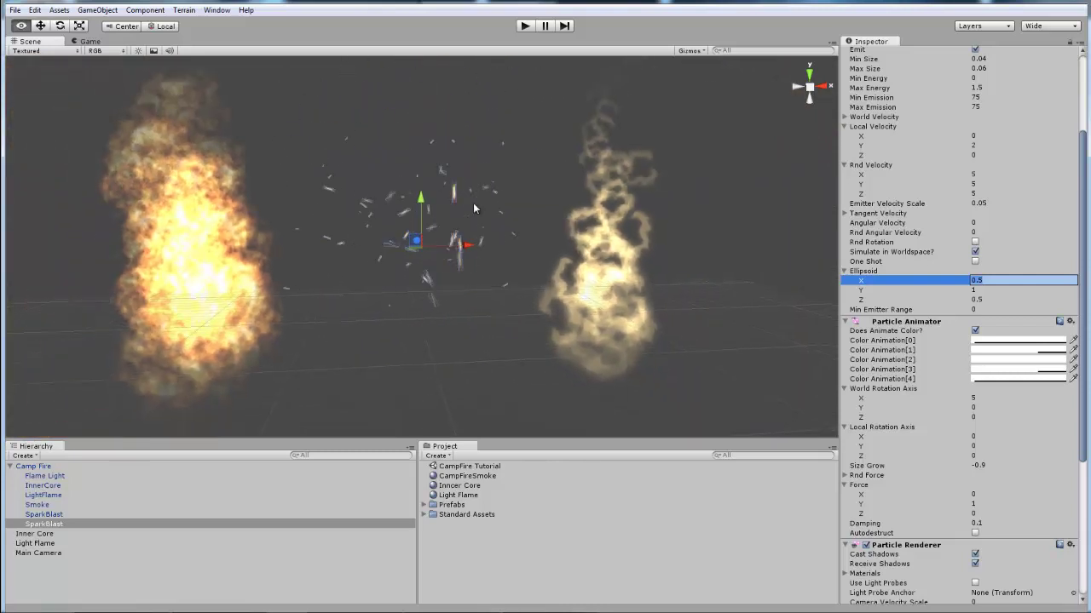
alt+drag(473, 203, 440, 249)
scroll(436, 223, up, 5)
scroll(435, 224, down, 4)
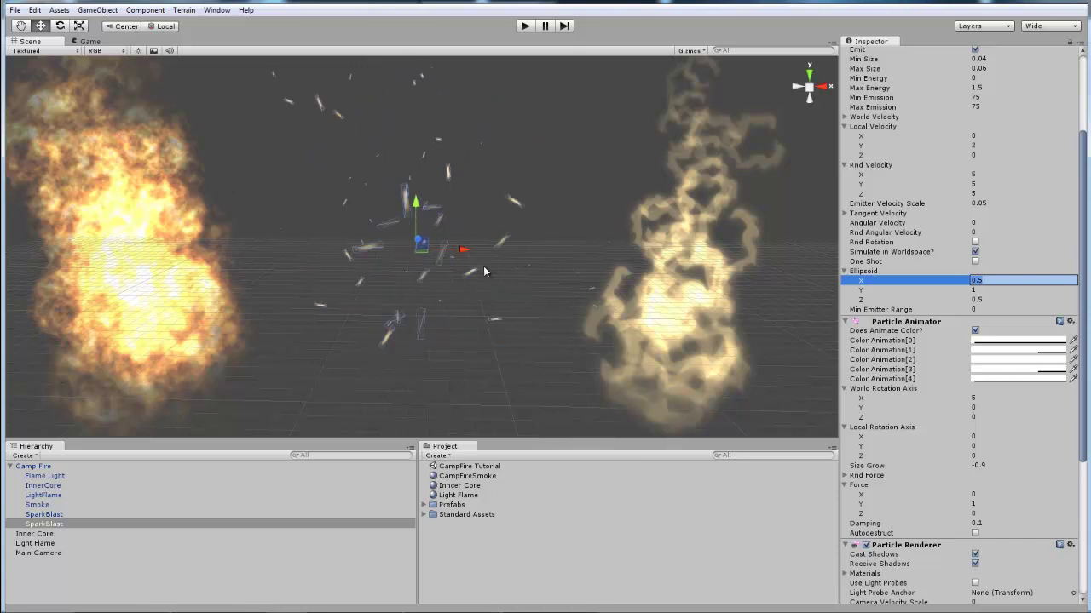
scroll(426, 243, up, 2)
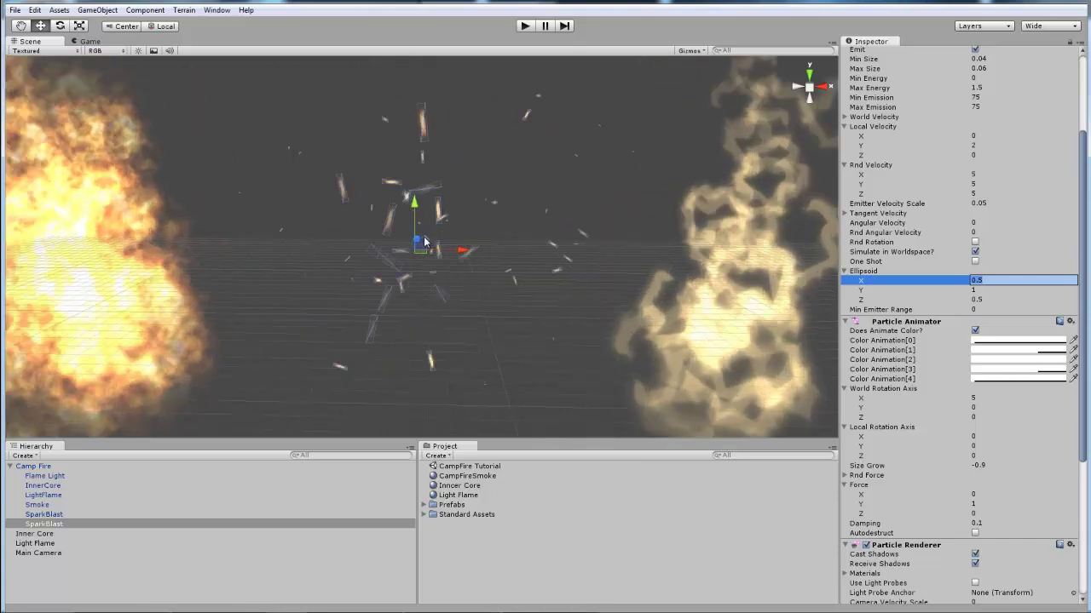
alt+drag(426, 243, 531, 209)
scroll(328, 297, up, 4)
Review the SparkBlast emitter's particle size and minimum energy, and set its Max Energy to 2.
click(986, 273)
scroll(988, 275, up, 3)
click(1003, 189)
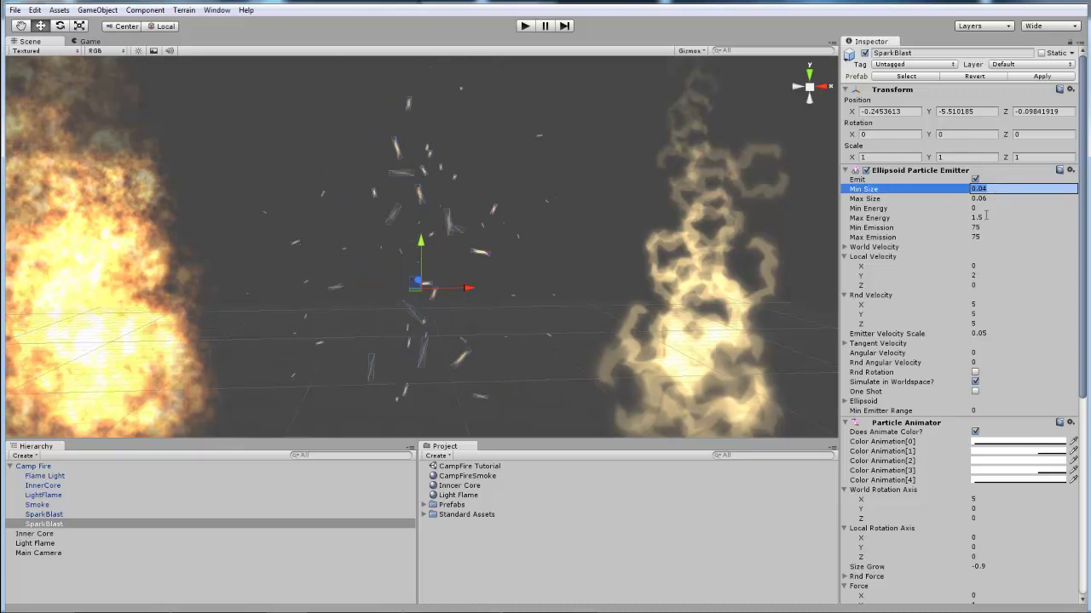
click(1005, 198)
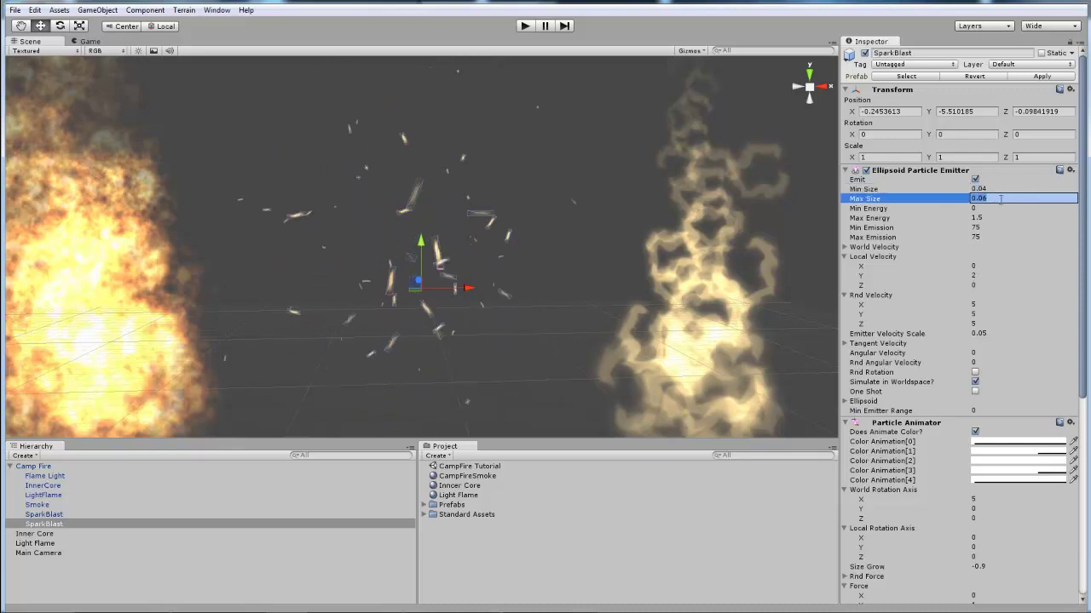
click(998, 209)
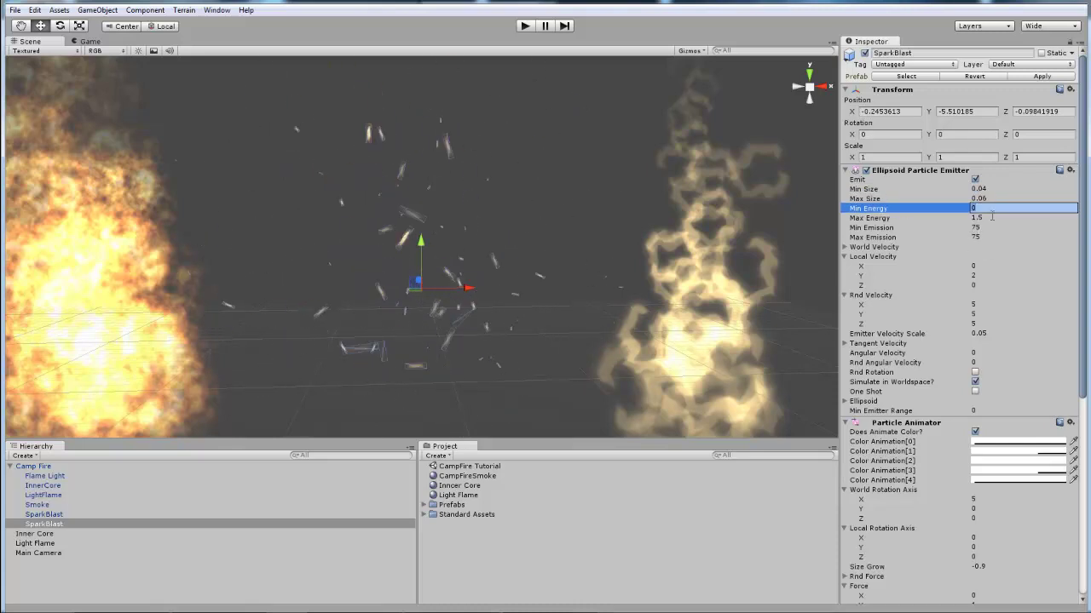
click(991, 216)
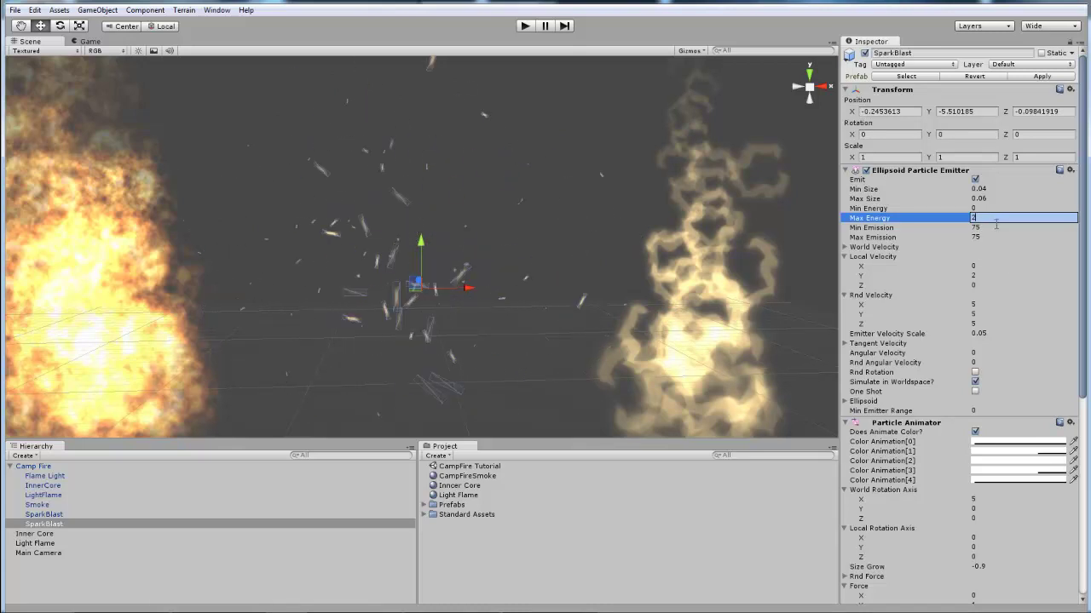
Review the SparkBlast emitter's Local Velocity and Rnd Velocity values, and enable Rnd Rotation.
click(988, 274)
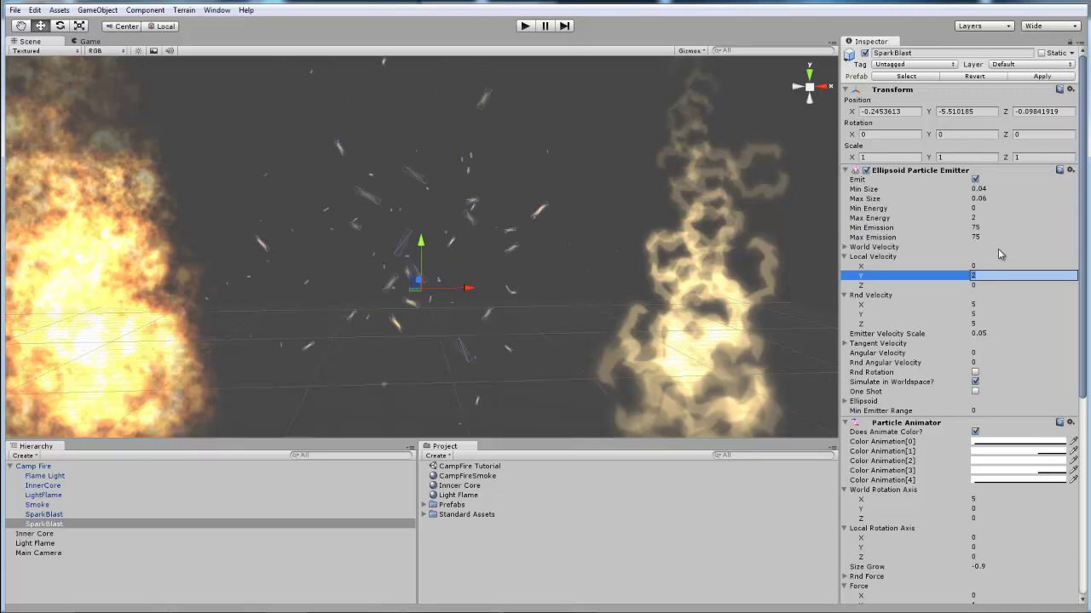
click(1002, 248)
click(1002, 247)
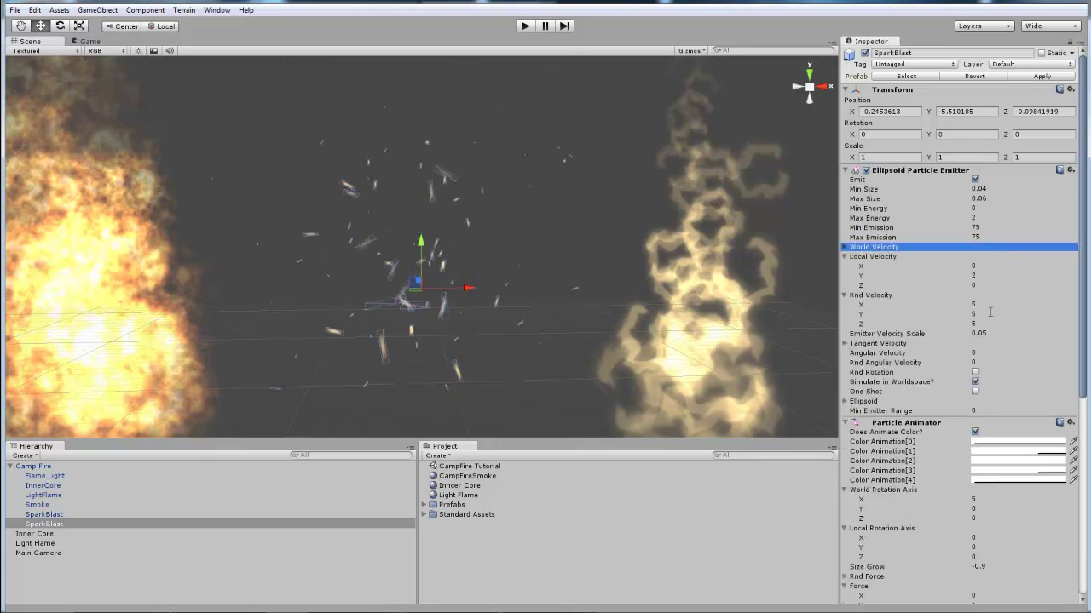
click(990, 315)
click(991, 305)
click(990, 314)
click(990, 326)
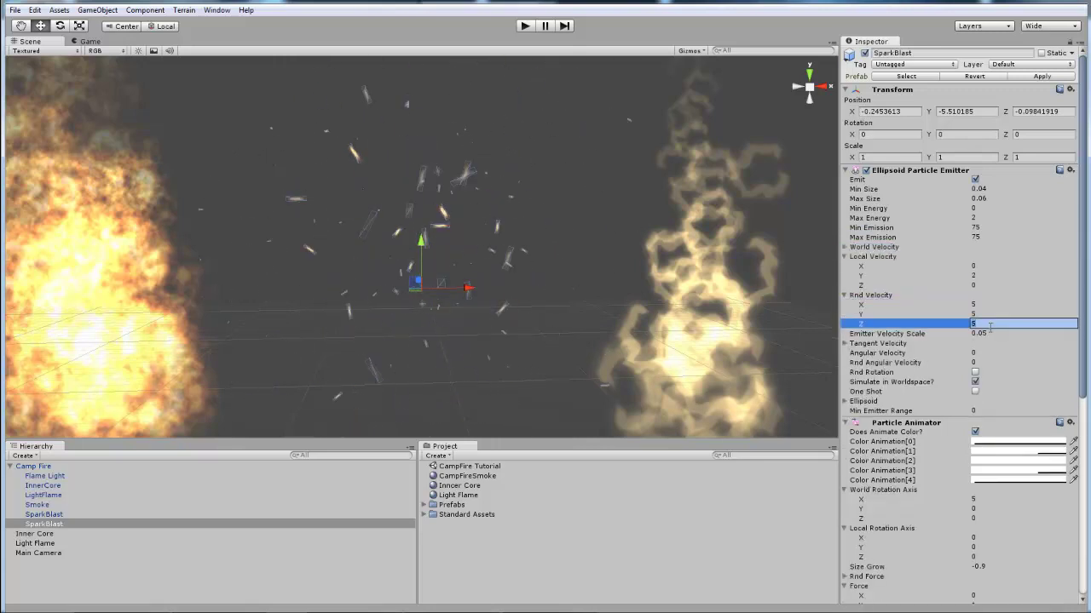
scroll(996, 315, down, 2)
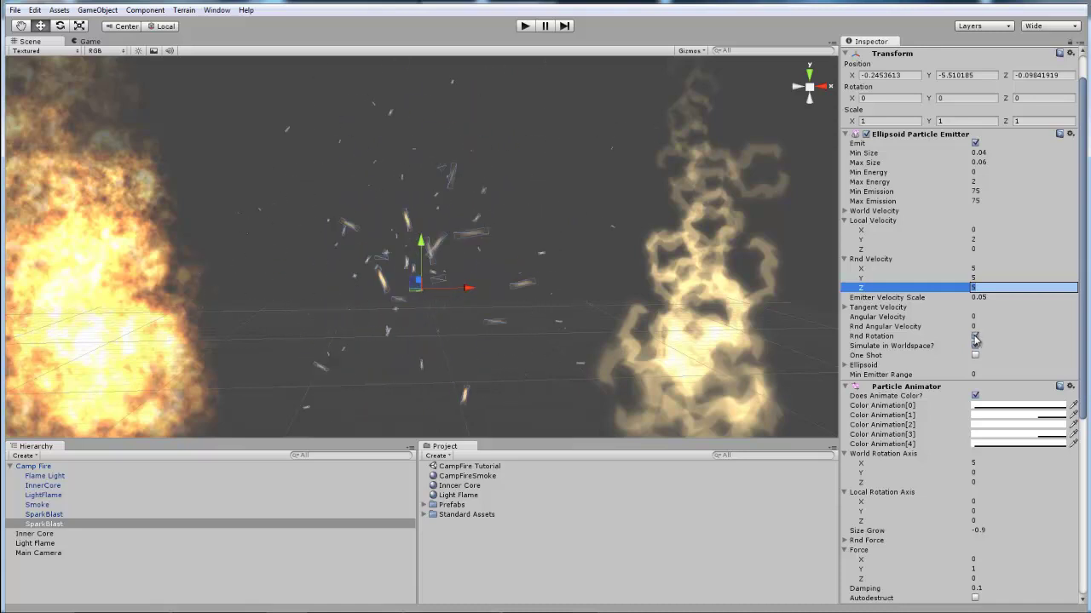
scroll(989, 339, down, 3)
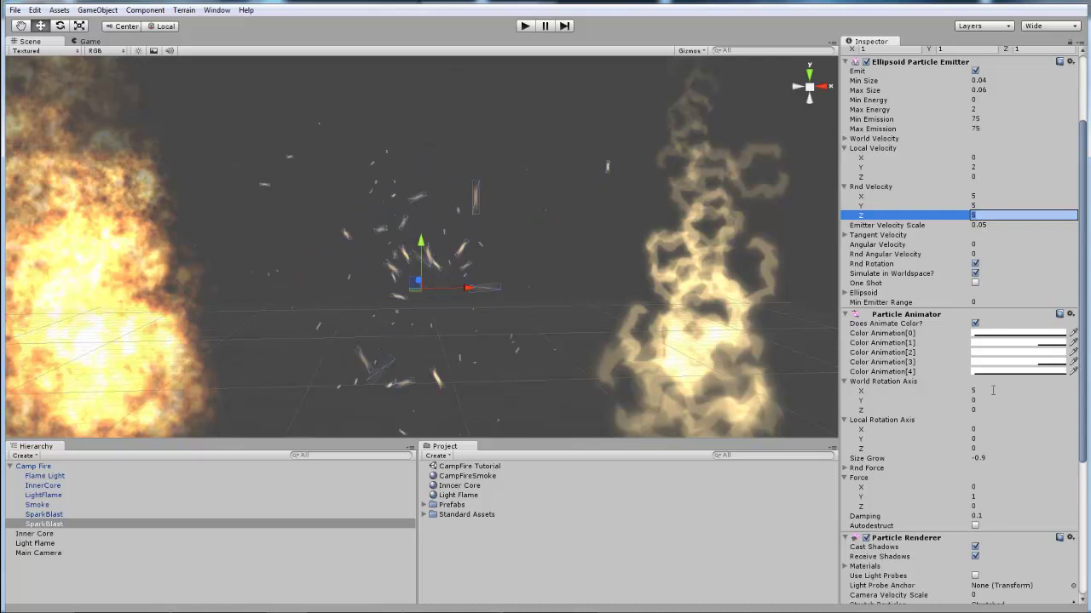
Try a World Rotation Axis of 0 on X and 5 on Y in the SparkBlast animator.
click(993, 391)
click(986, 400)
click(982, 409)
click(982, 391)
text(0)
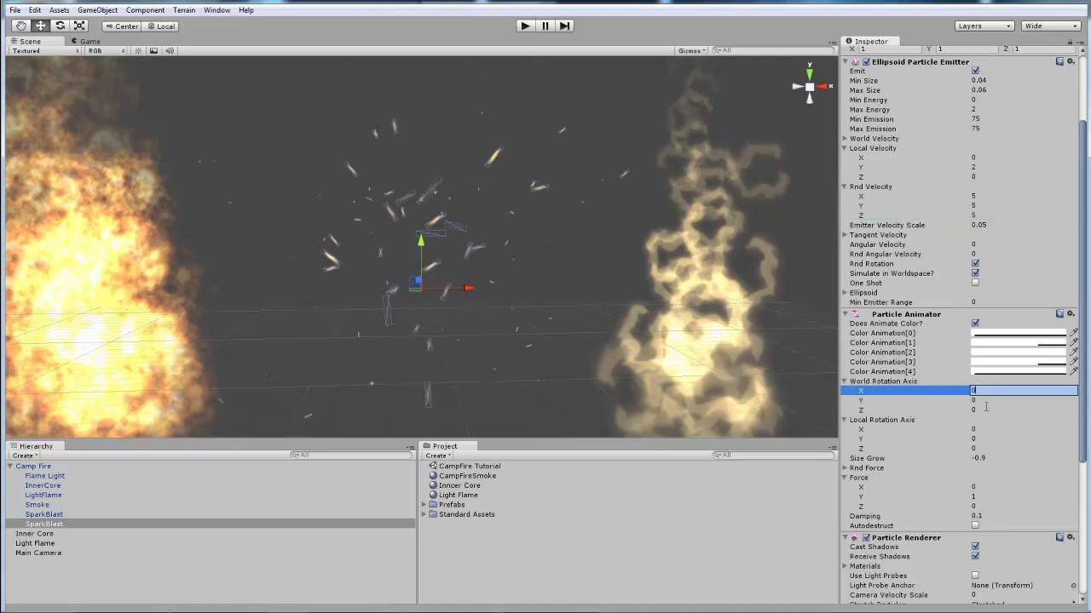
key(Tab)
text(5)
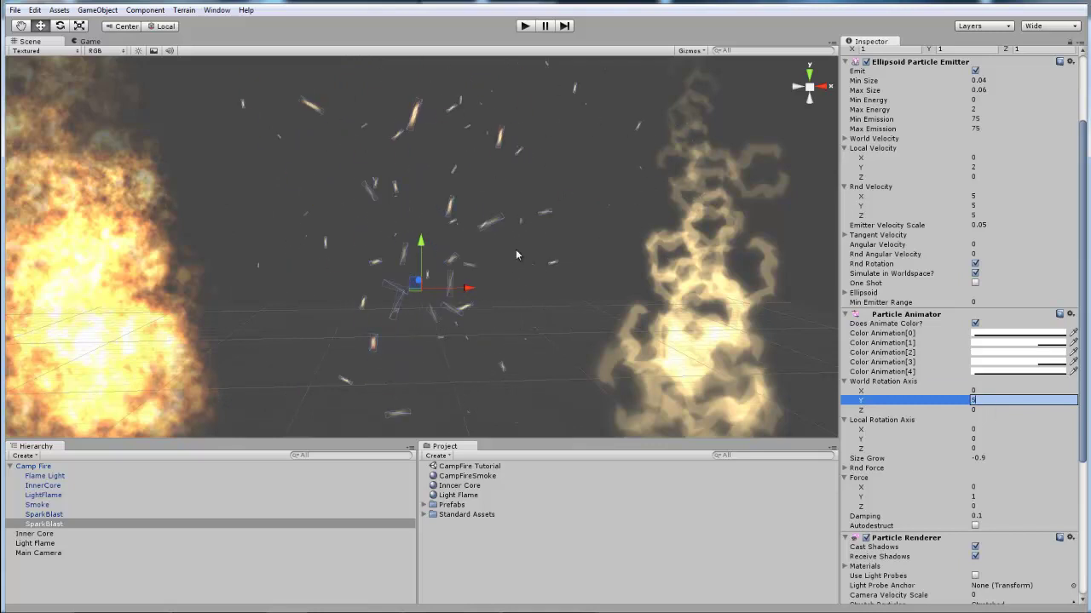
scroll(517, 250, down, 4)
alt+drag(516, 250, 545, 329)
key(Escape)
Restore the World Rotation Axis X to 5 and inspect the sparks' motion from above and from the front.
click(977, 393)
text(5)
alt+drag(415, 287, 614, 352)
scroll(614, 352, up, 3)
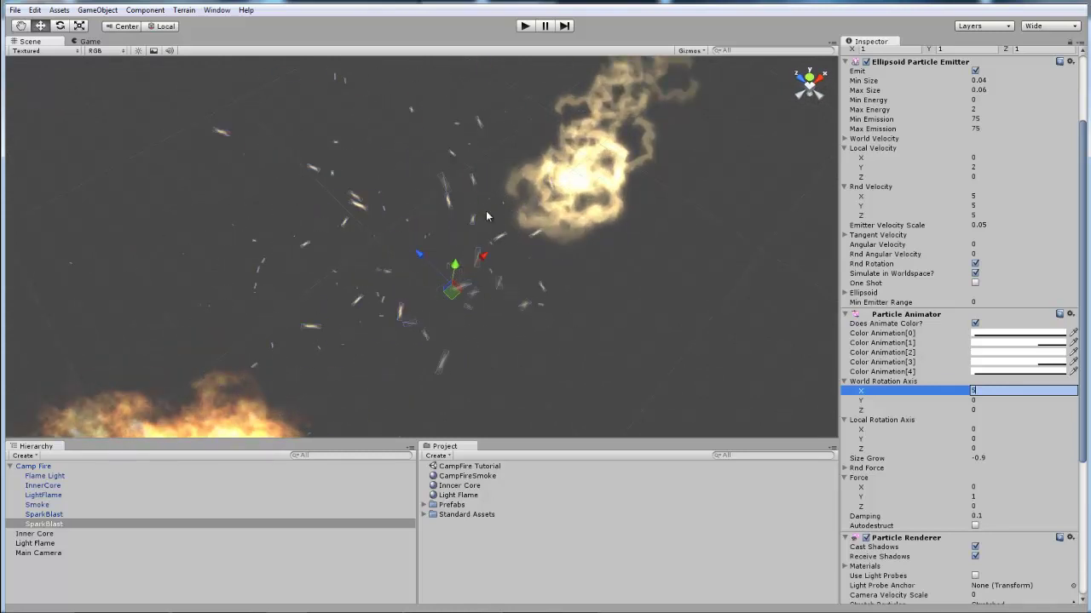
alt+drag(564, 284, 420, 124)
scroll(994, 414, down, 1)
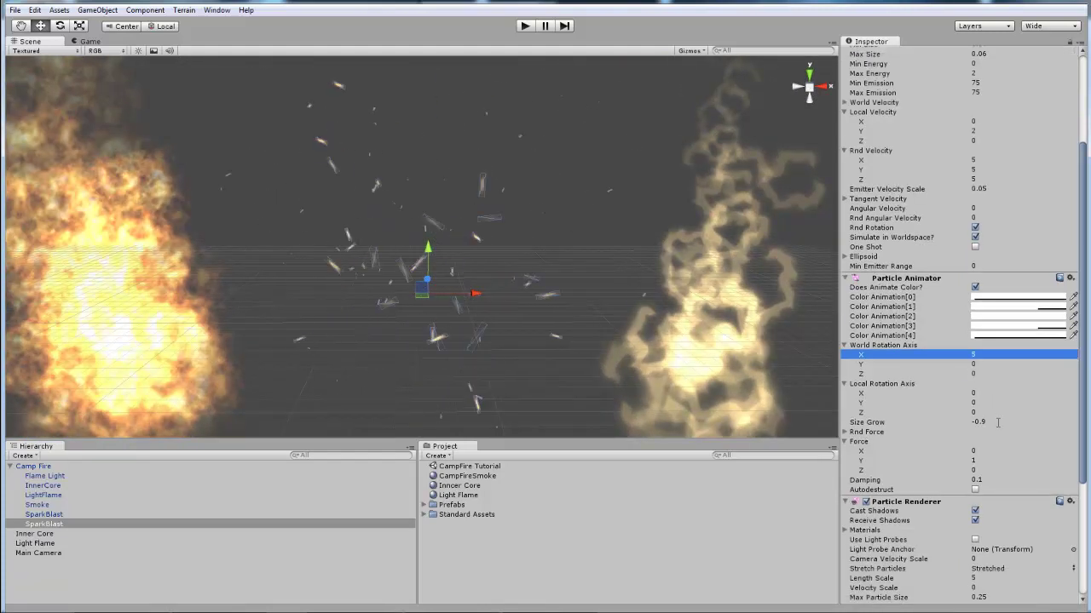
Review SparkBlast's Size Grow and Force Y values, and keep Stretch Particles on Stretched in its renderer.
click(1018, 421)
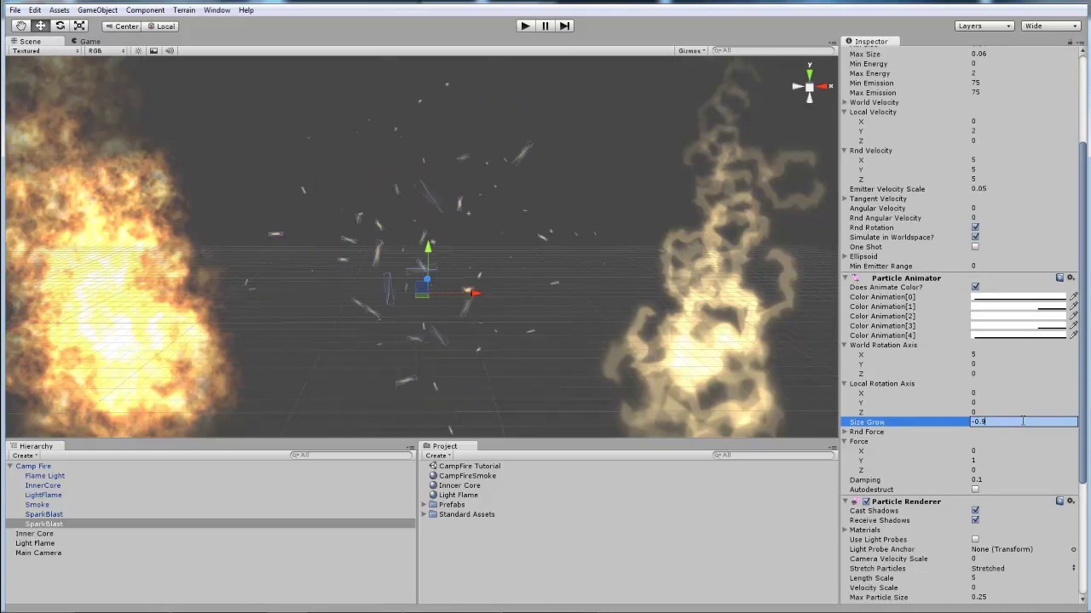
text(9)
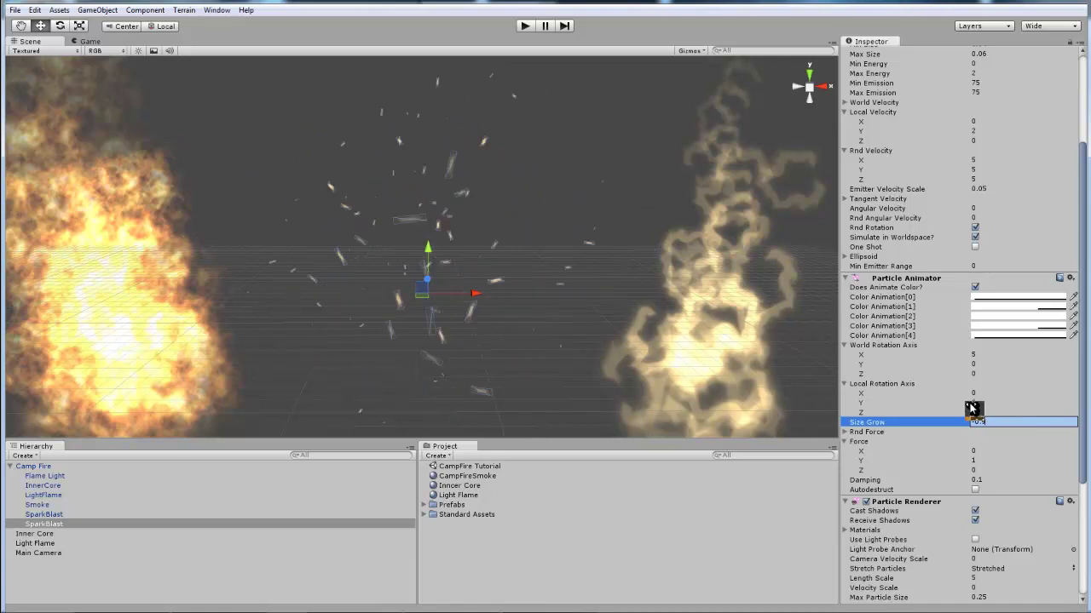
click(978, 460)
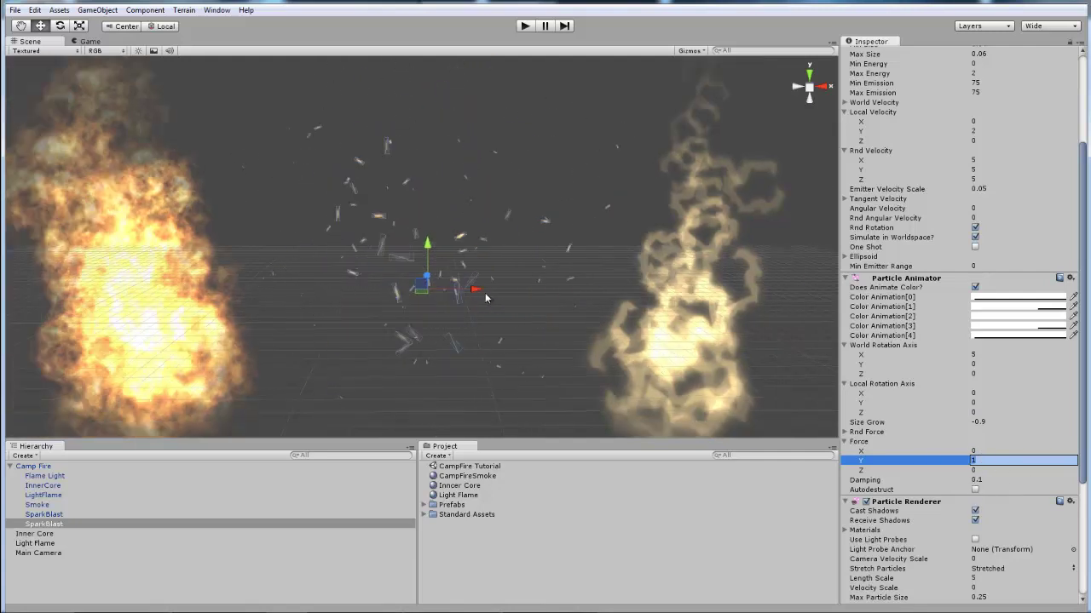
scroll(954, 469, down, 3)
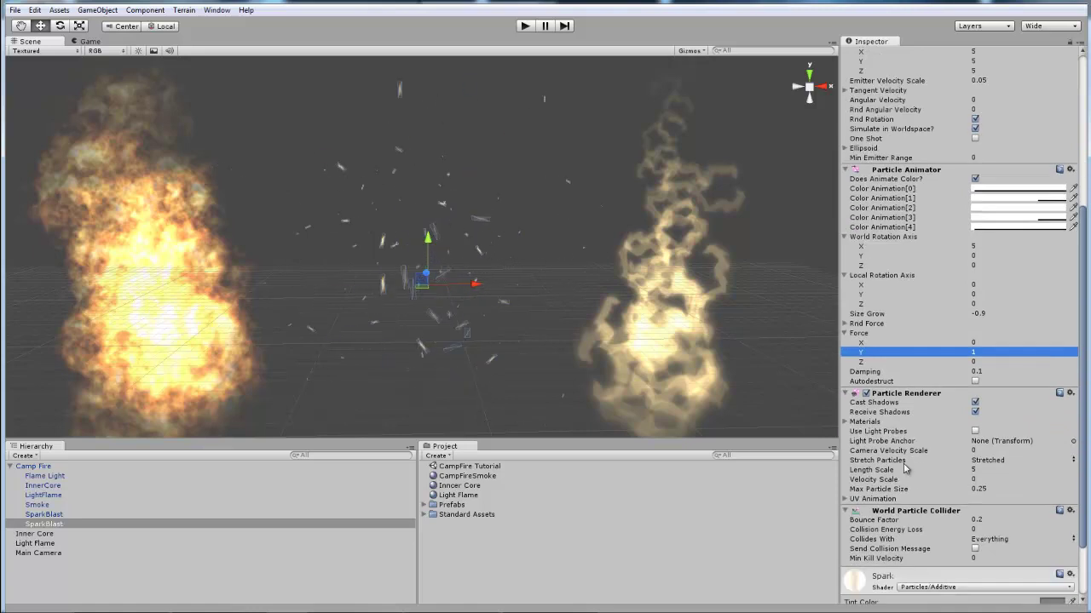
click(1066, 461)
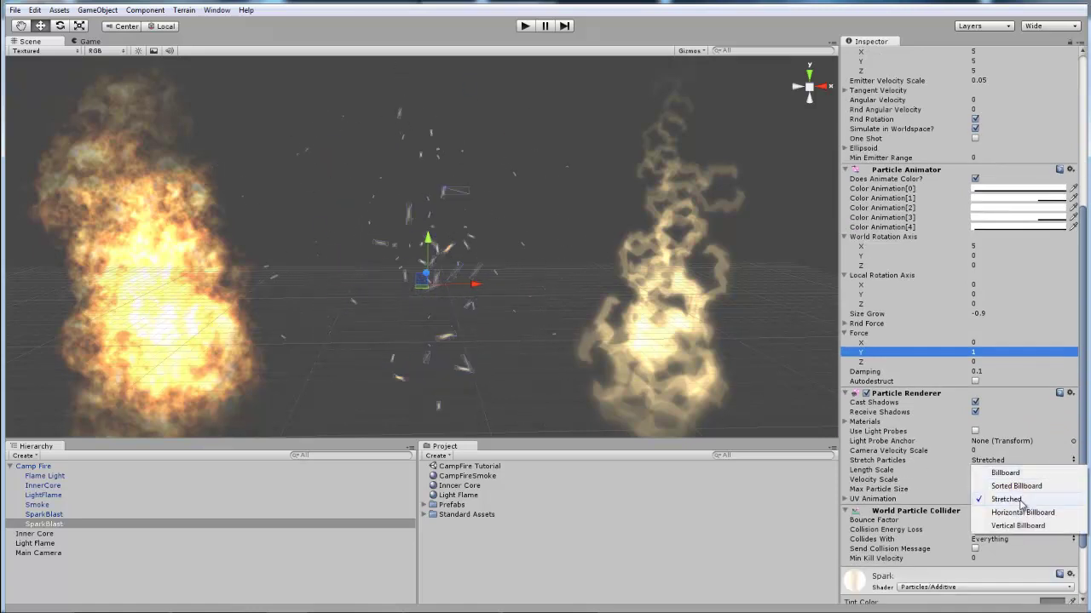
click(1018, 501)
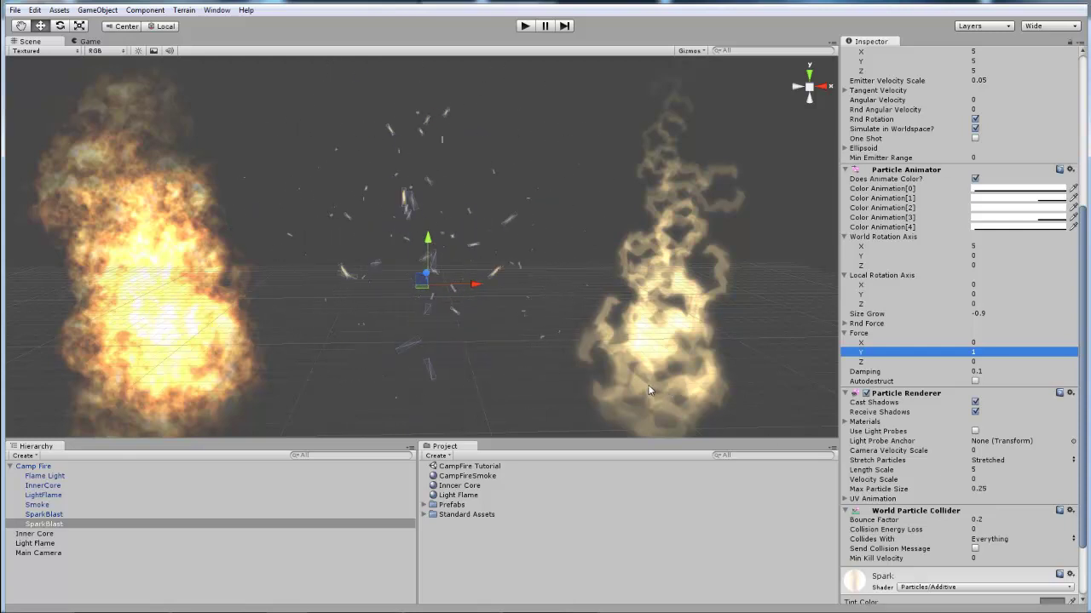
scroll(581, 332, up, 10)
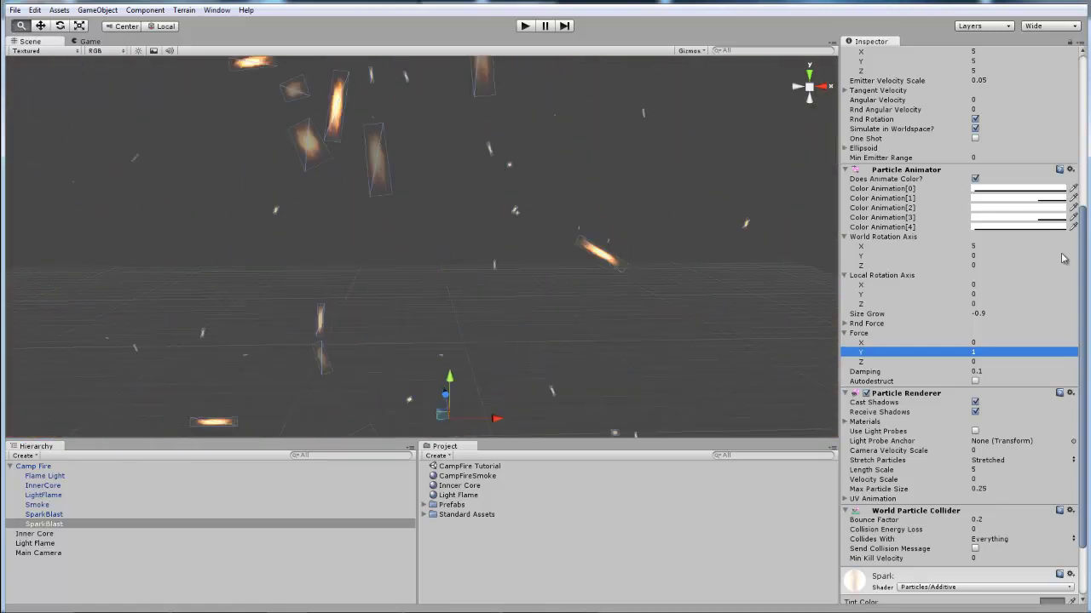
Check SparkBlast's Max Particle Size, and set the Inner Core renderer's Max Particle Size to 2.
alt+right_drag(234, 257, 833, 132)
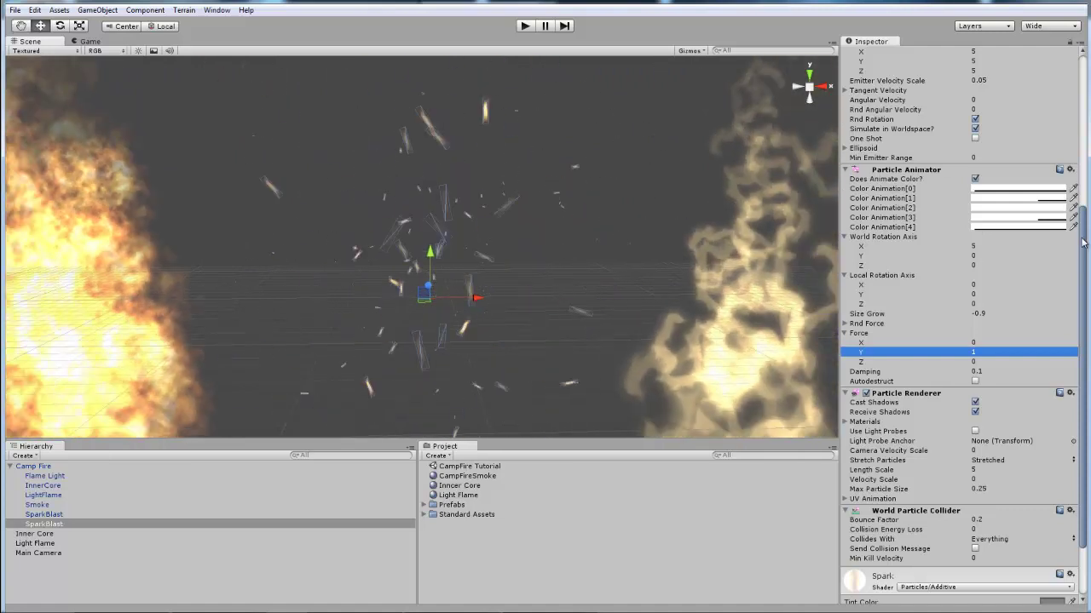
click(992, 492)
middle_drag(338, 240, 739, 151)
alt+right_drag(738, 153, 426, 275)
click(436, 285)
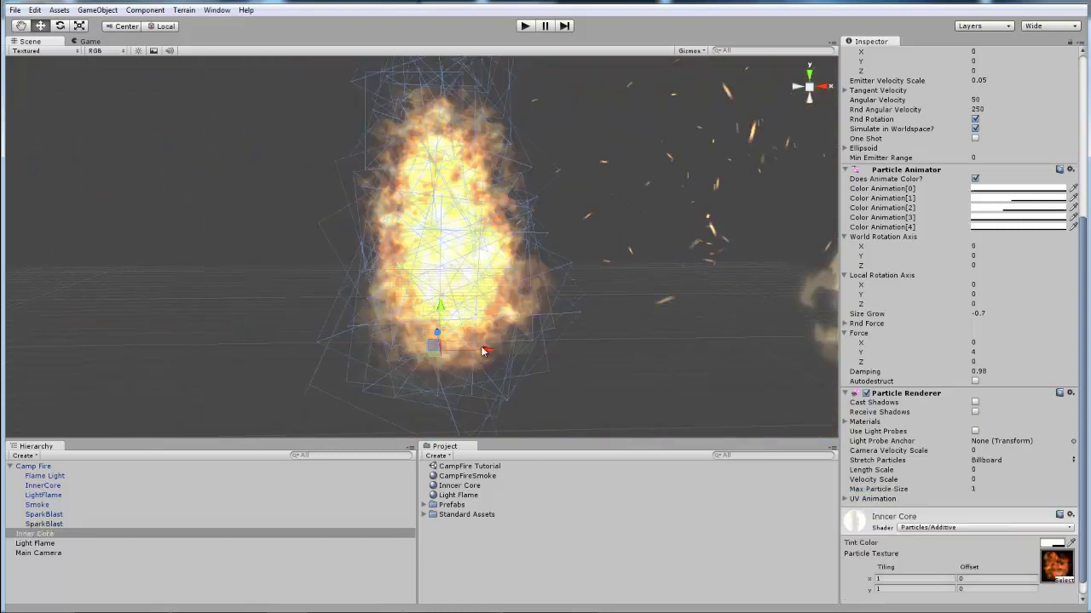
scroll(915, 492, up, 10)
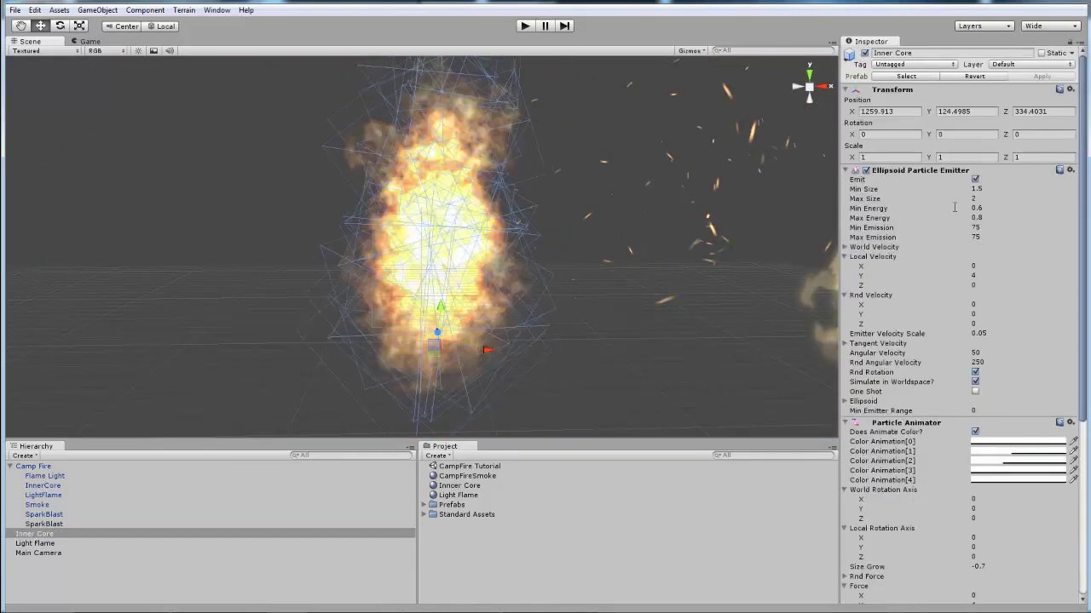
scroll(980, 255, down, 5)
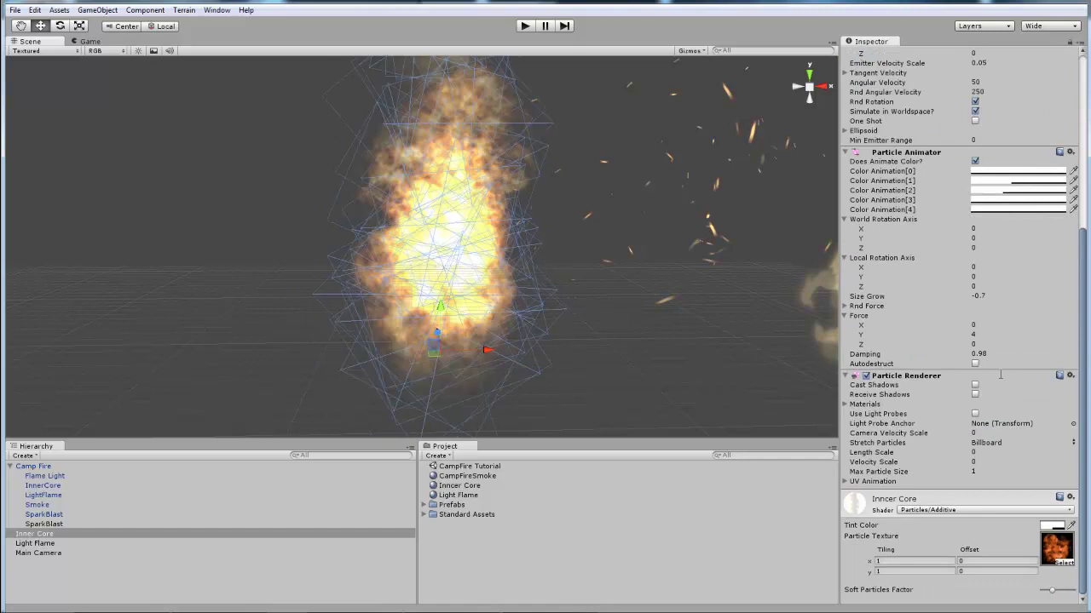
click(980, 472)
text(2)
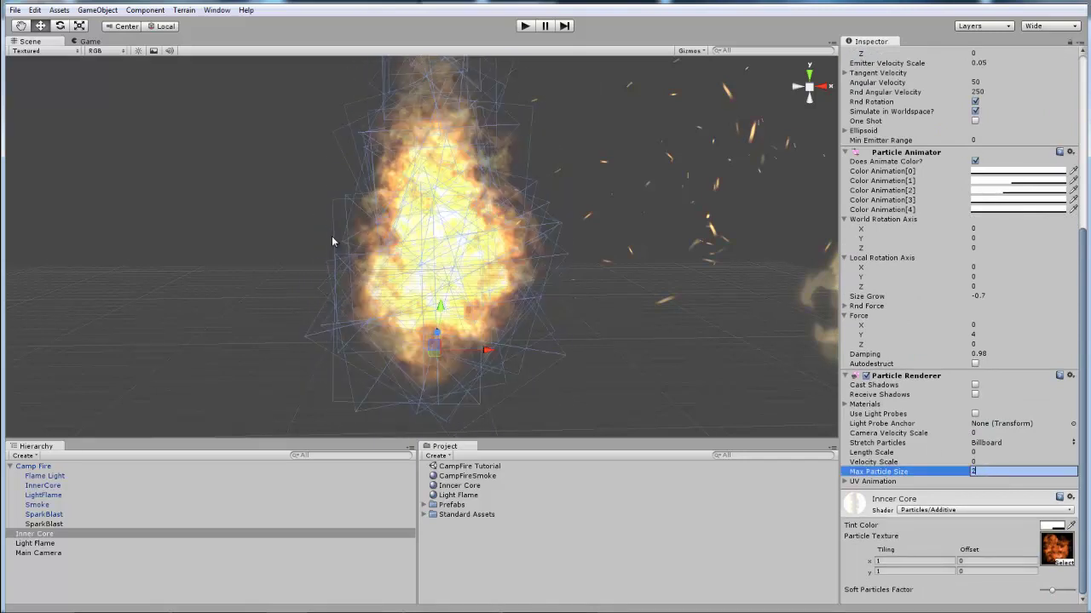
click(238, 227)
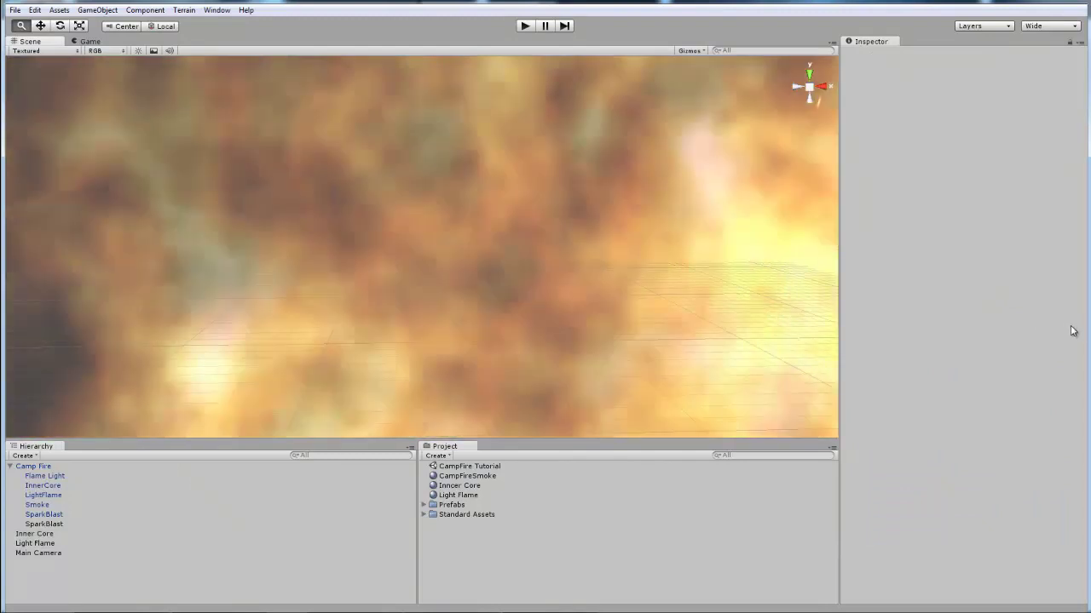
Set the Light Flame renderer's Max Particle Size to 1.5 and review its emitter's size values.
alt+right_drag(1071, 325, 715, 273)
middle_drag(716, 274, 439, 276)
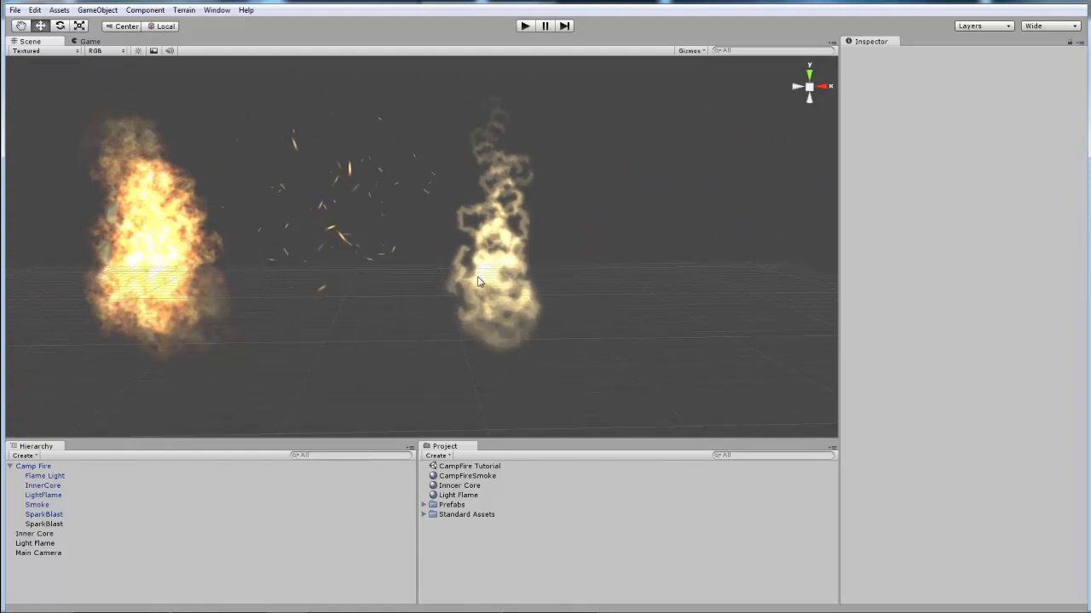
click(532, 284)
alt+right_drag(534, 284, 641, 247)
middle_drag(640, 247, 592, 247)
alt+right_drag(592, 252, 60, 375)
scroll(993, 352, down, 4)
click(990, 530)
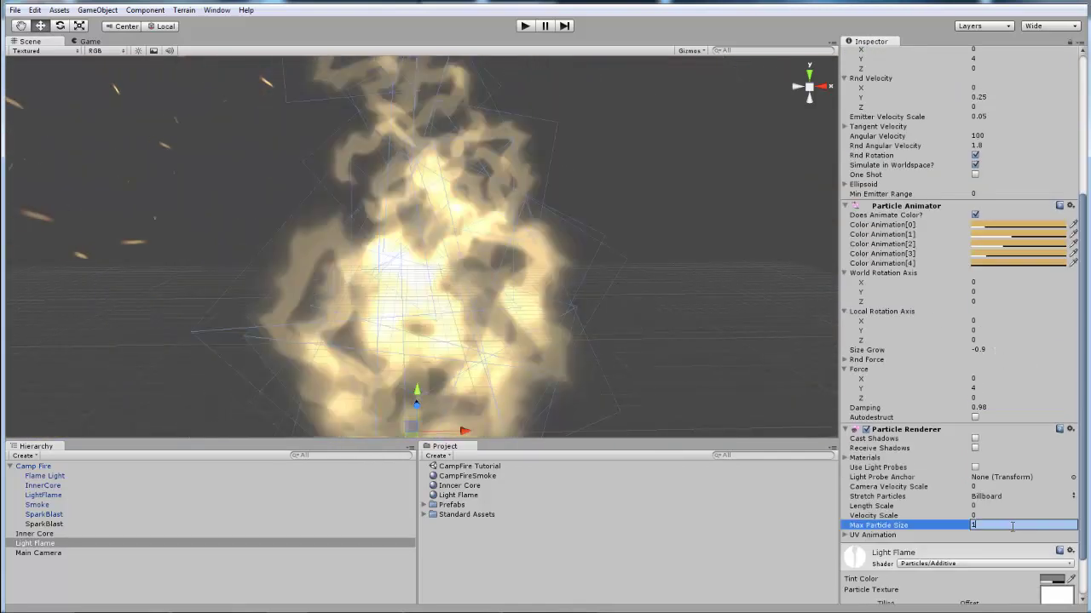
text(1.5)
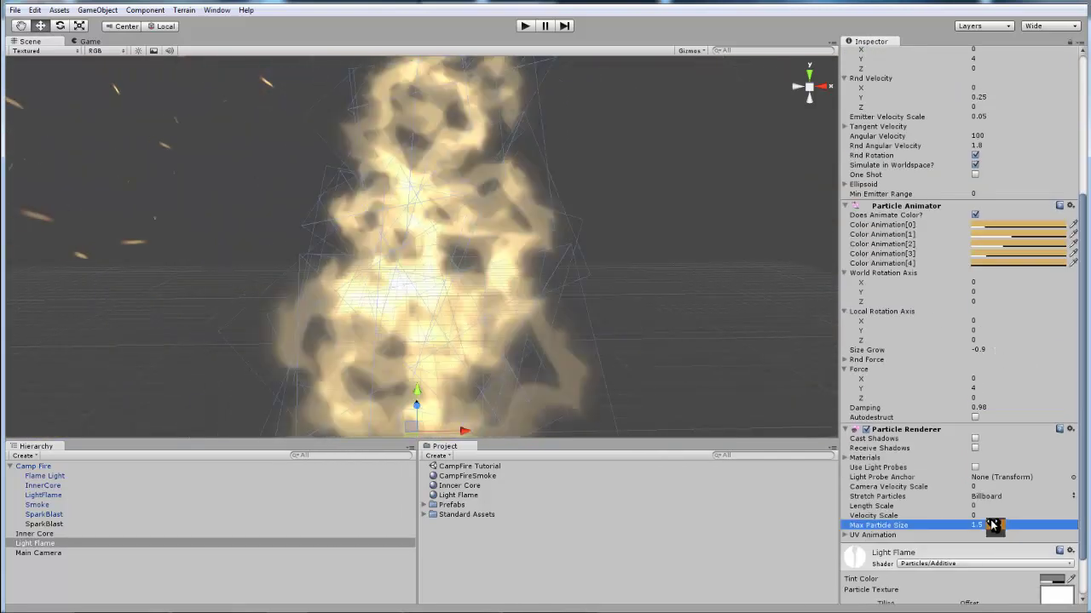
scroll(963, 452, up, 5)
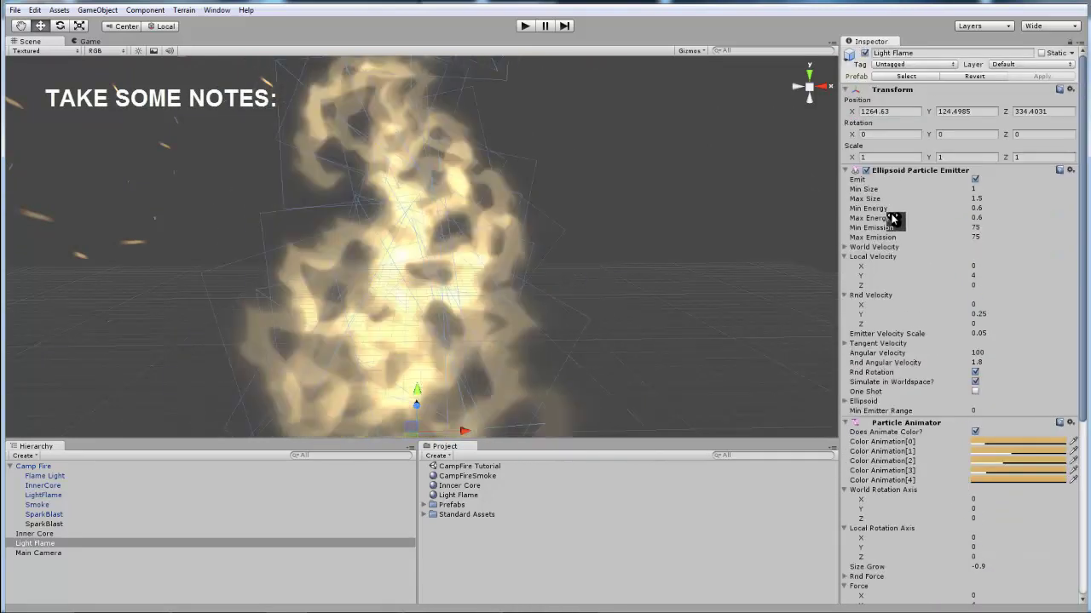
click(890, 198)
click(693, 292)
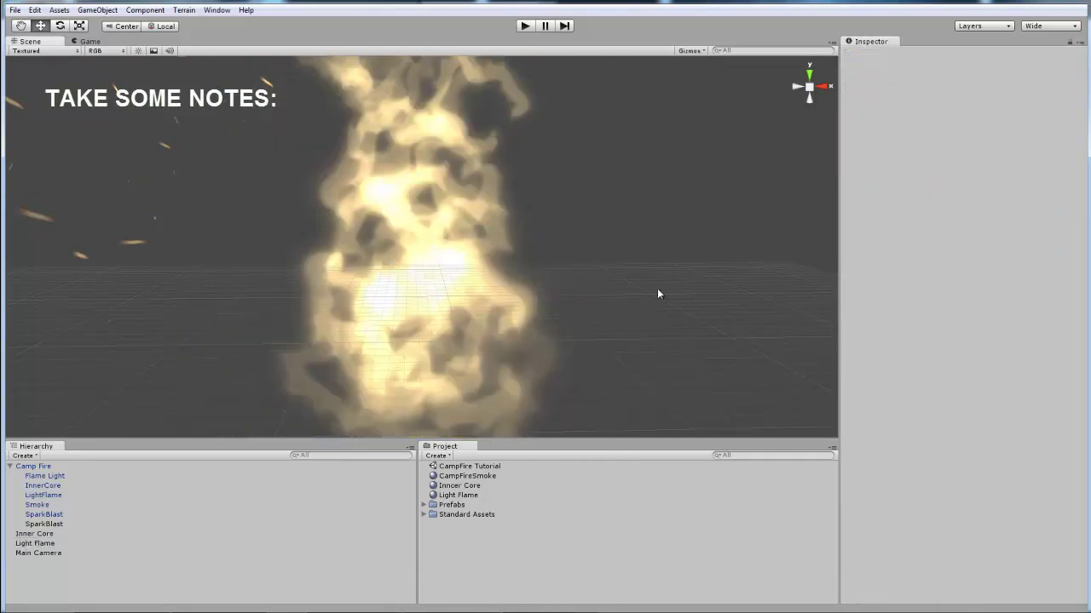
Move the second SparkBlast out of the Camp Fire group to the hierarchy's root level, and collapse the group.
scroll(545, 276, down, 5)
middle_drag(339, 256, 454, 268)
click(465, 247)
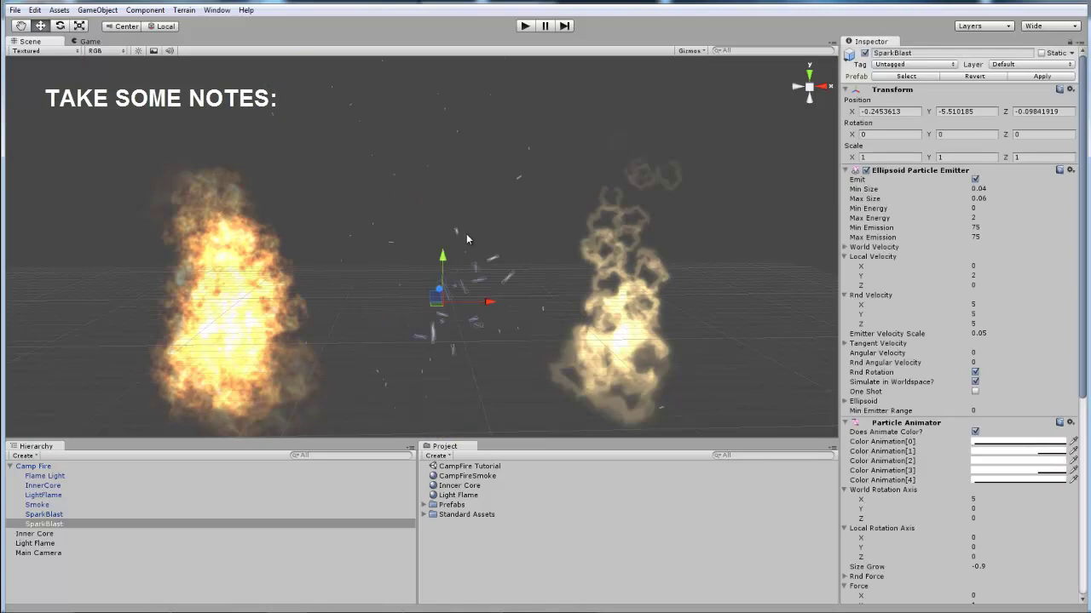
scroll(421, 321, down, 3)
scroll(478, 215, down, 4)
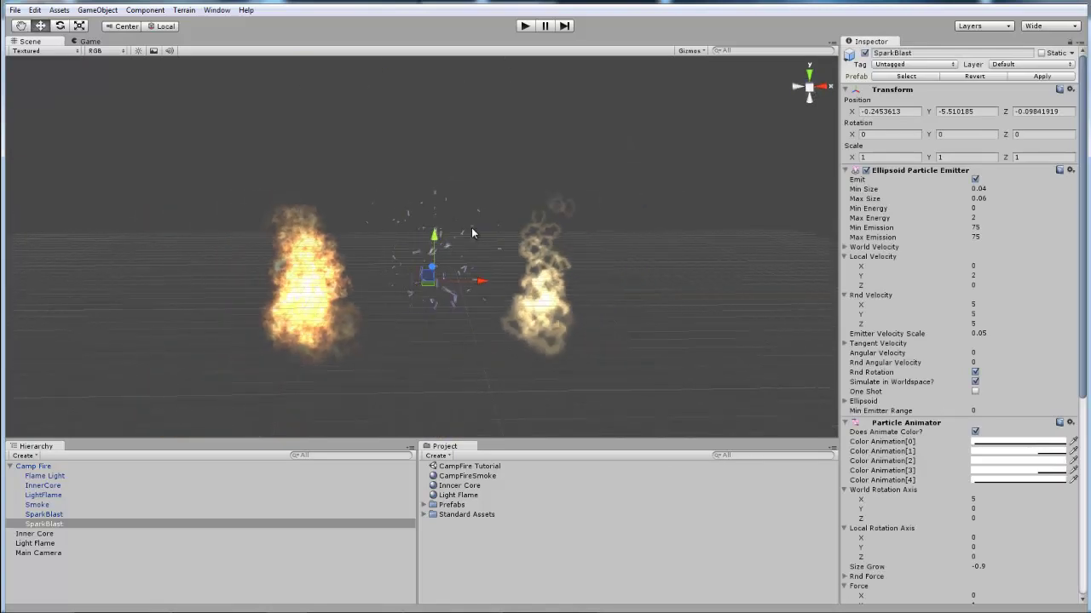
scroll(529, 325, up, 3)
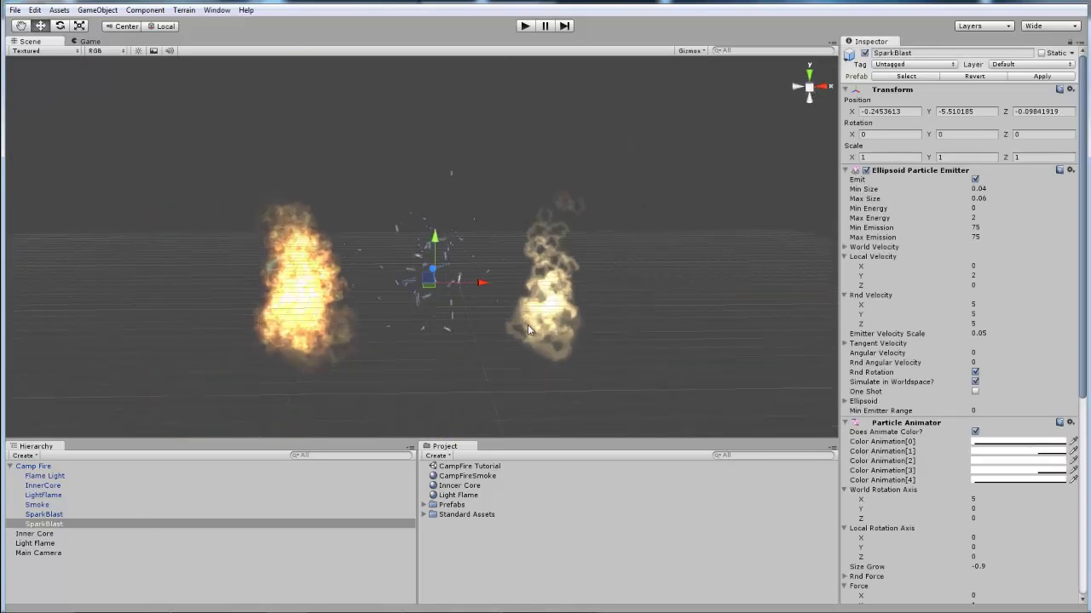
drag(53, 528, 60, 577)
click(11, 466)
Set the Smoke emitter's Min Size to 1.5 and Max Size to 2.
alt+drag(467, 227, 466, 416)
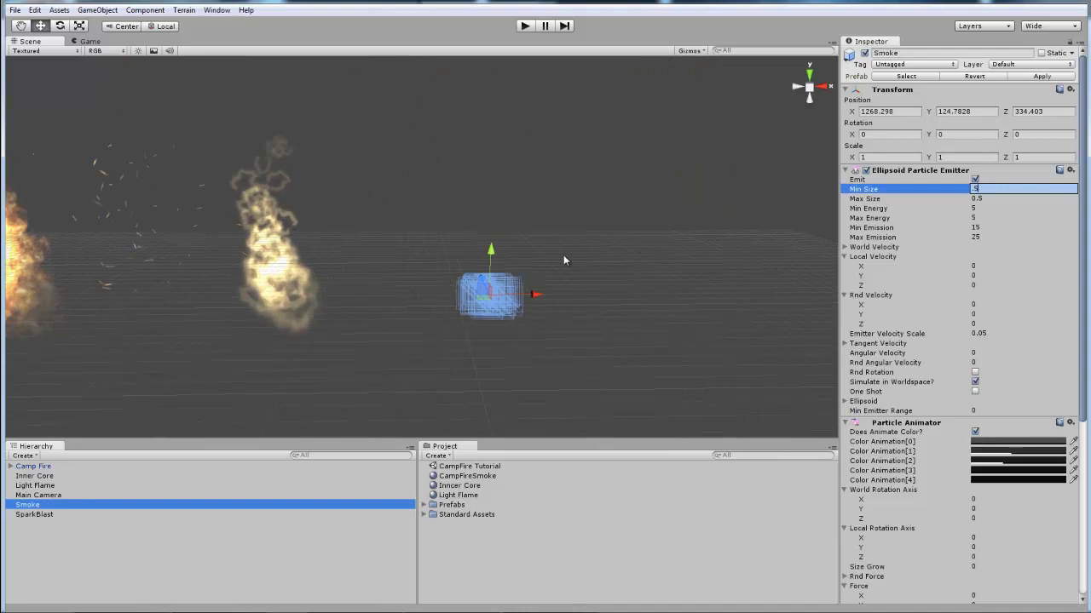
scroll(681, 278, up, 5)
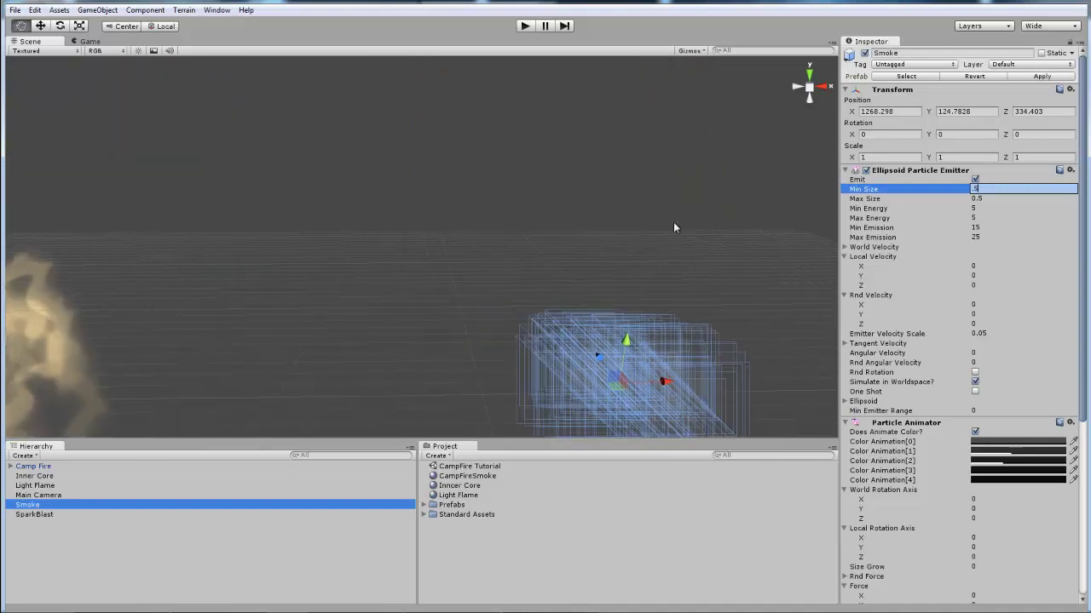
middle_drag(673, 224, 243, 4)
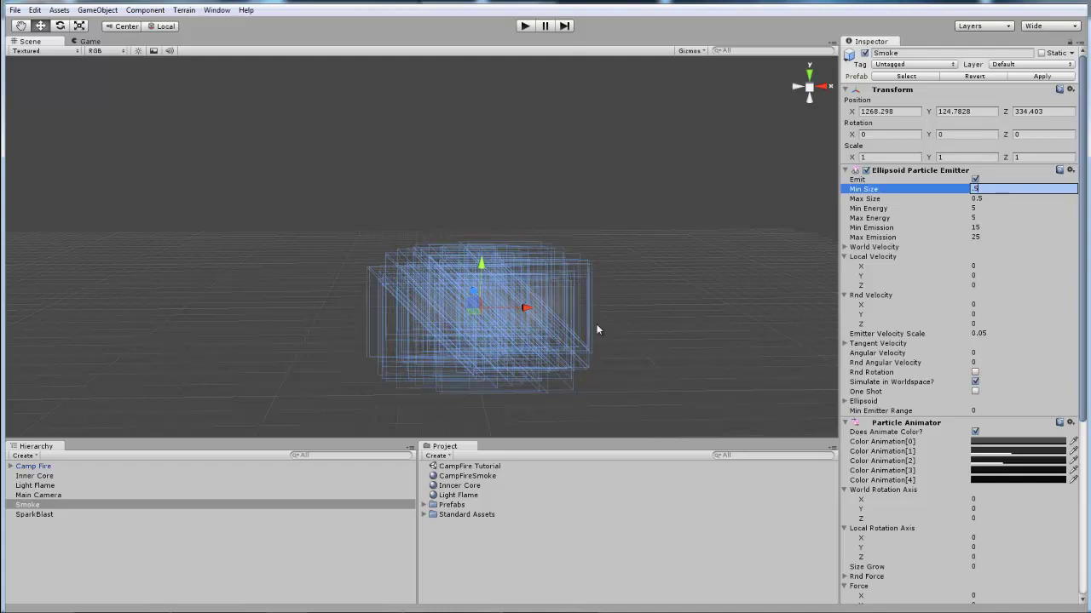
scroll(607, 281, up, 3)
scroll(600, 302, down, 3)
middle_drag(608, 258, 471, 261)
mouse_move(470, 267)
alt+mouse_down()
mouse_move(470, 292)
mouse_move(488, 271)
alt+mouse_up()
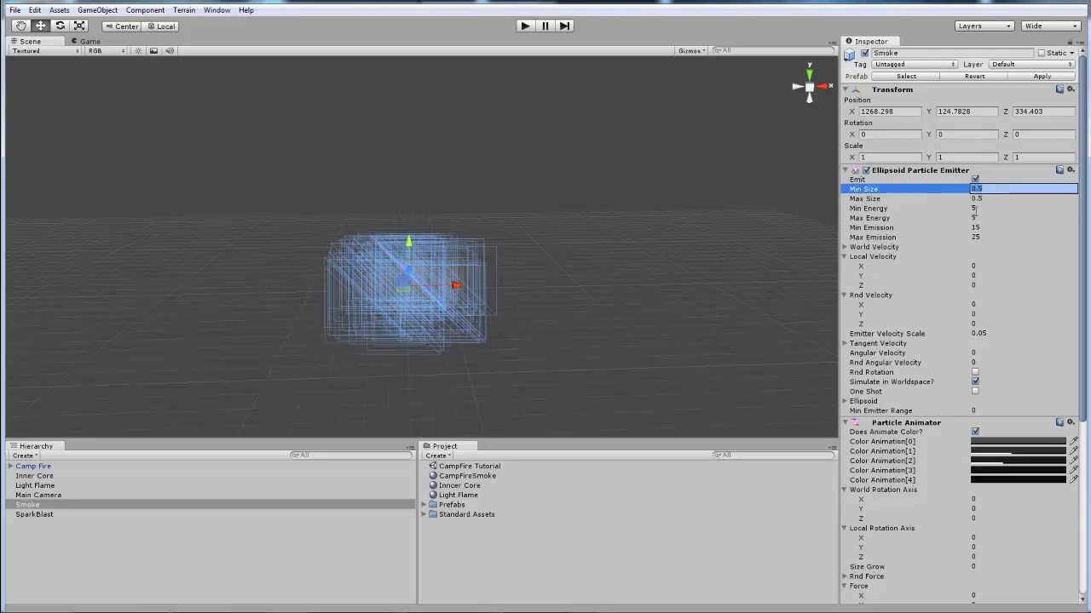
key(Tab)
text(2)
key(Return)
key(Tab)
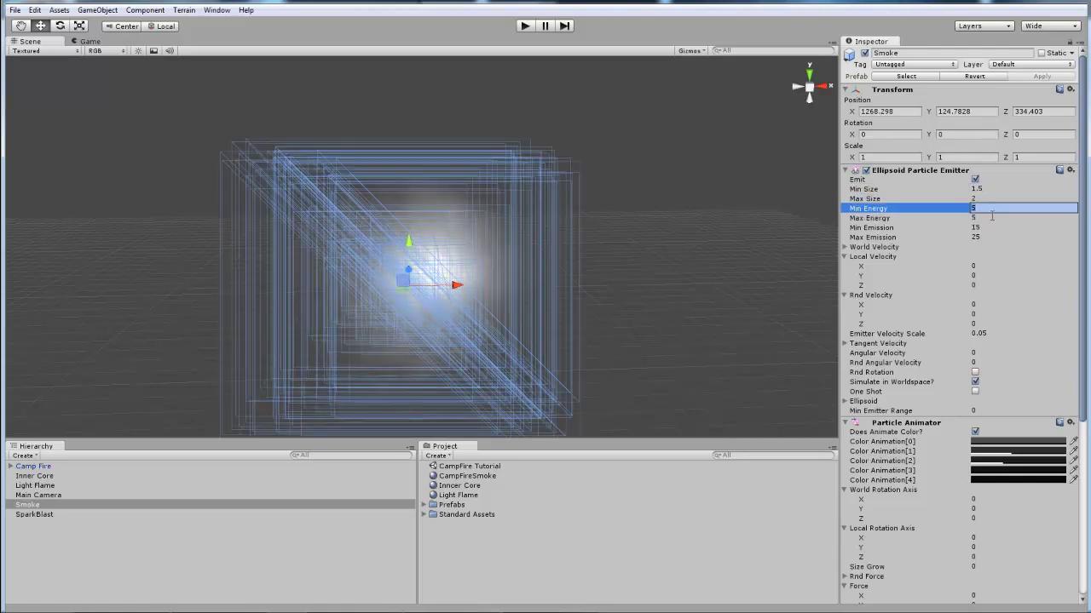
Review the Smoke emitter's energy and emission values, and set its Local Velocity Y to 1.
key(Tab)
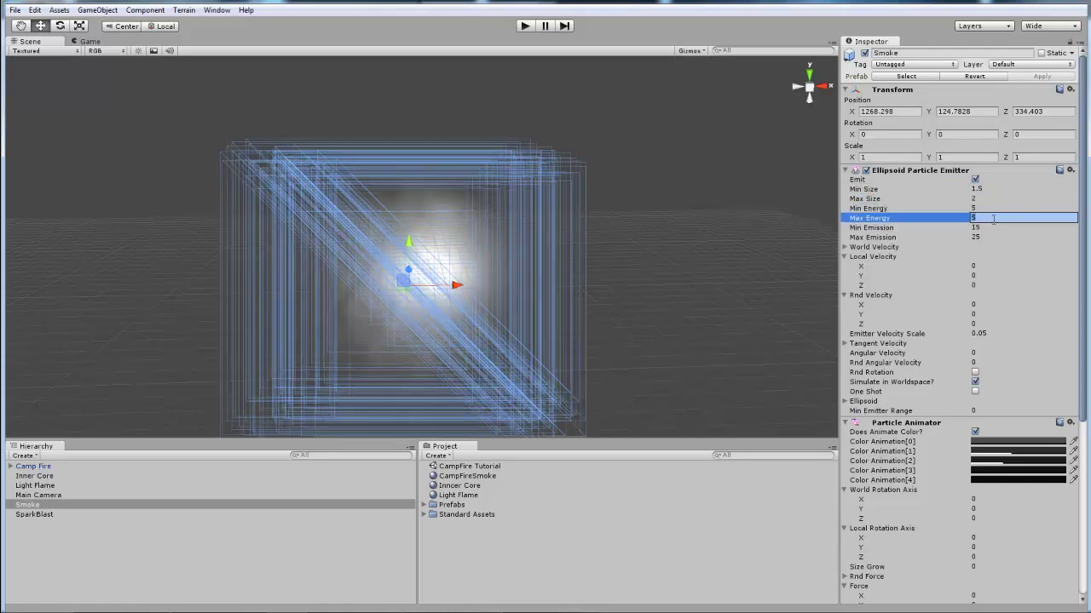
key(Tab)
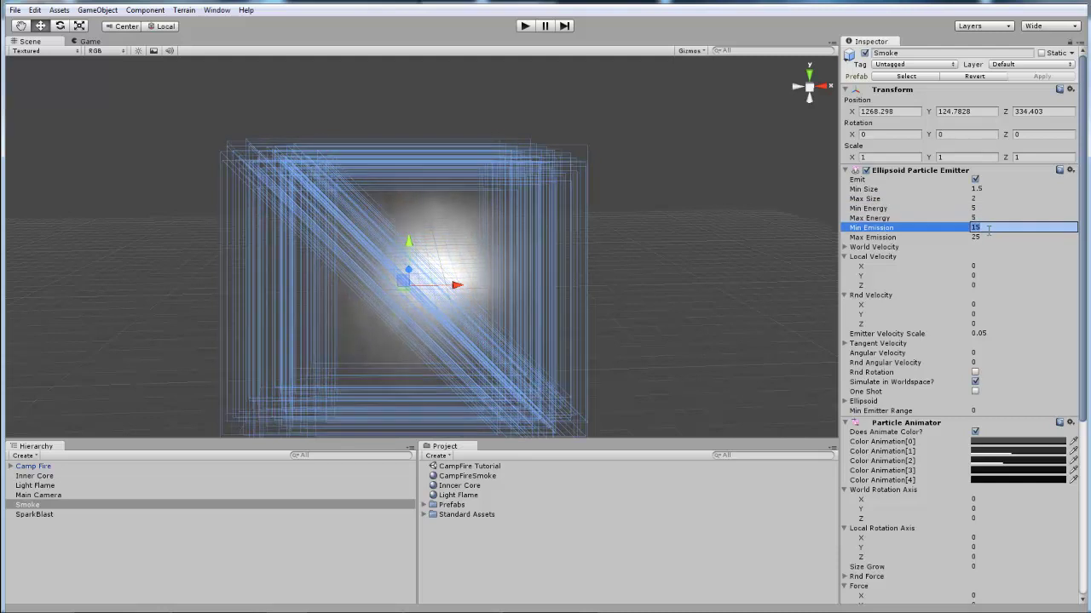
key(Tab)
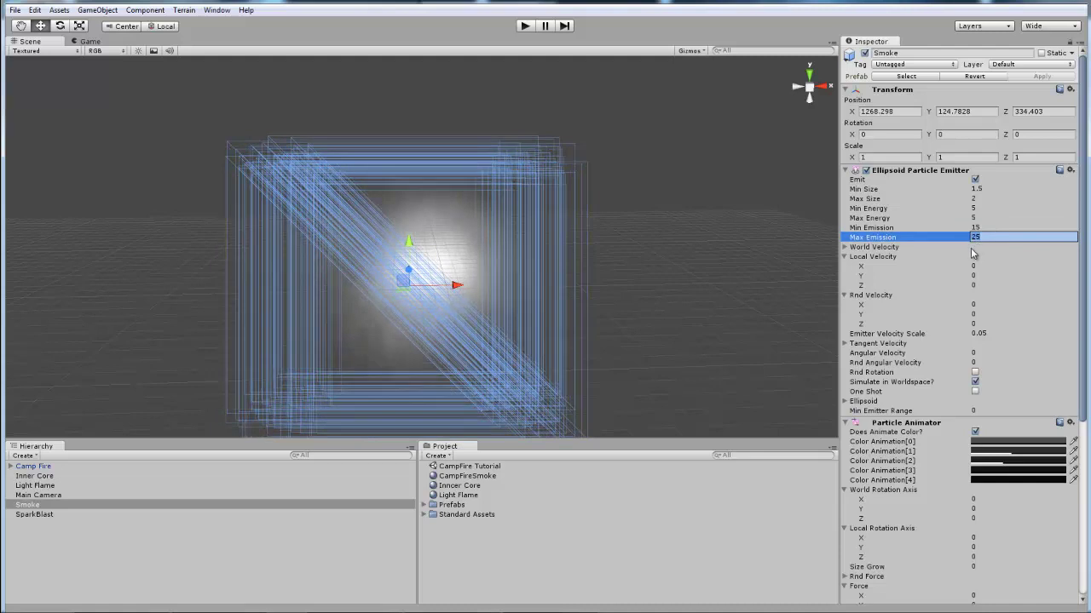
click(974, 248)
click(971, 248)
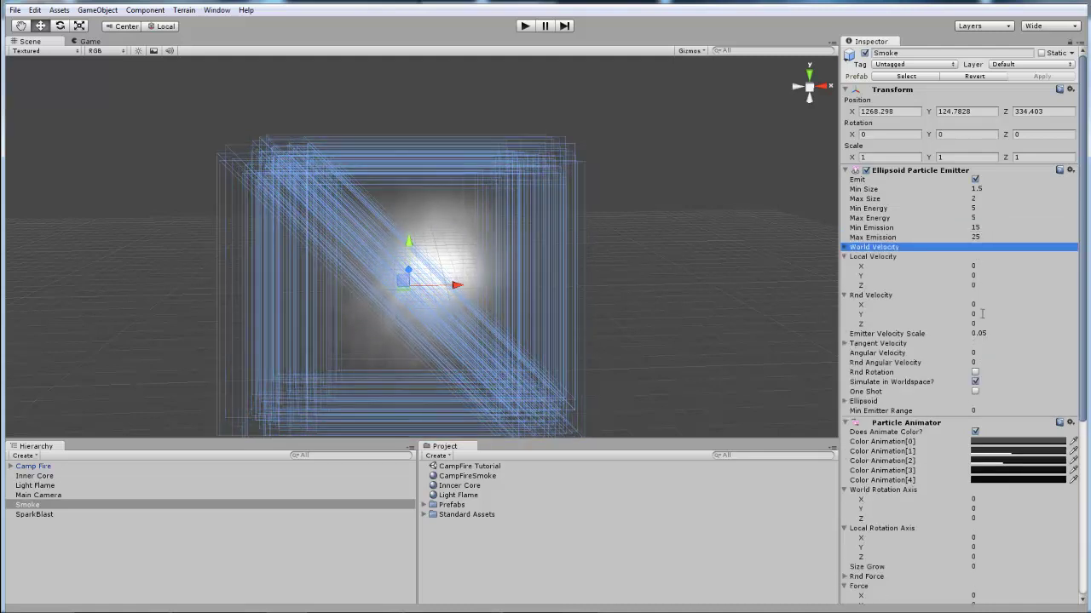
click(1004, 276)
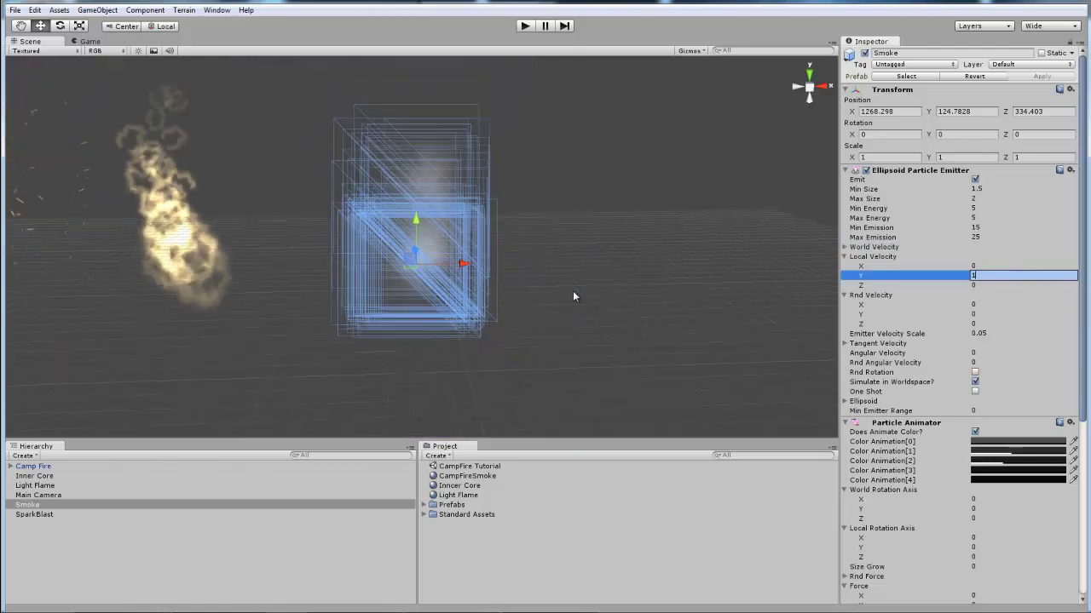
scroll(575, 273, up, 1)
right_drag(575, 277, 573, 305)
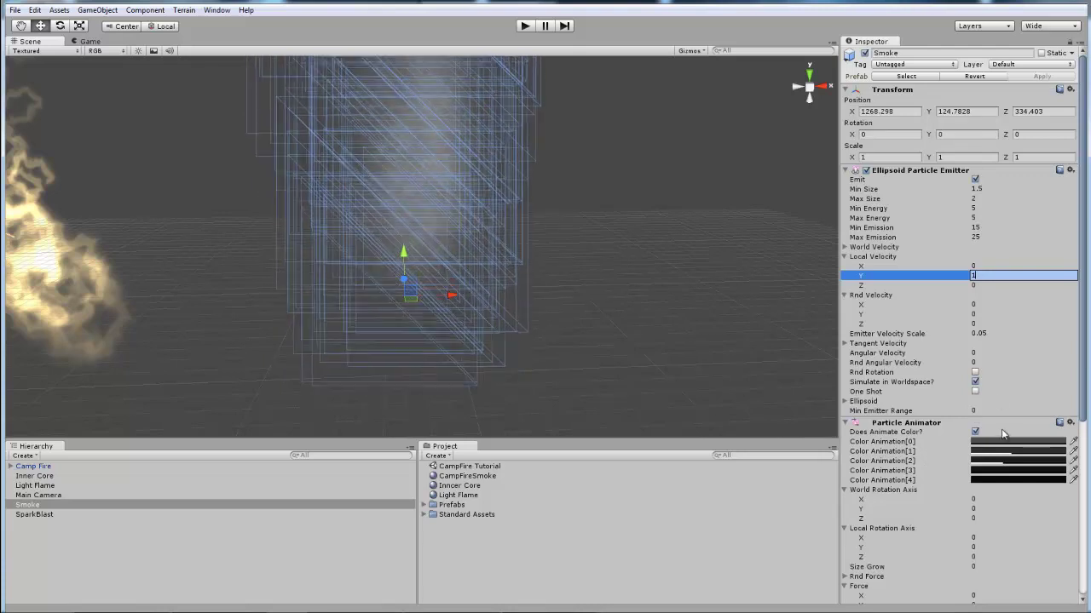
Review the Smoke emitter's Ellipsoid X, Y and Z values, and enable Rnd Rotation.
scroll(961, 391, down, 2)
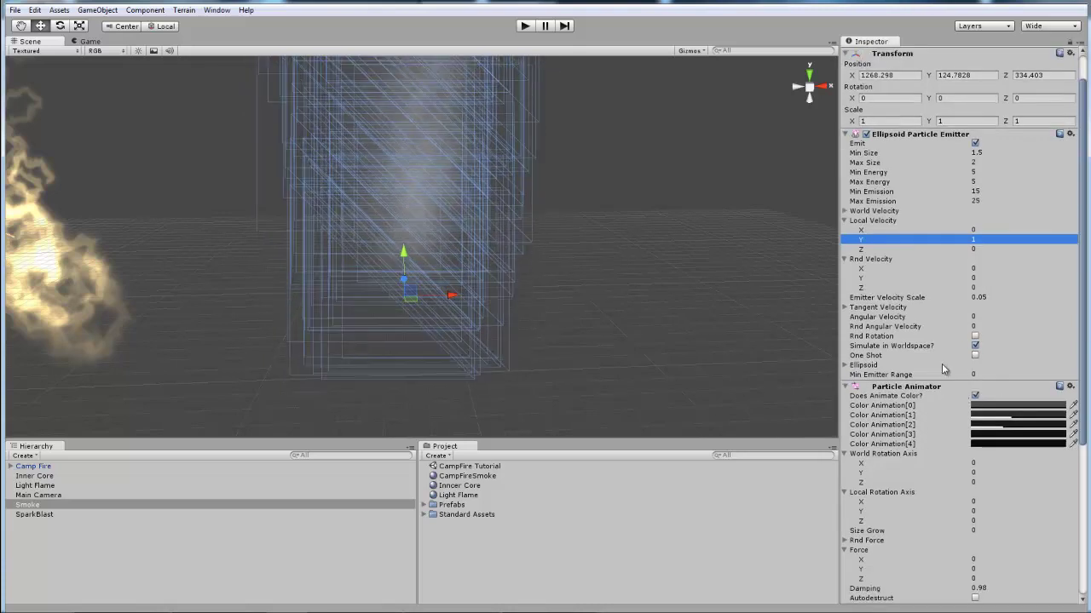
click(930, 365)
click(991, 375)
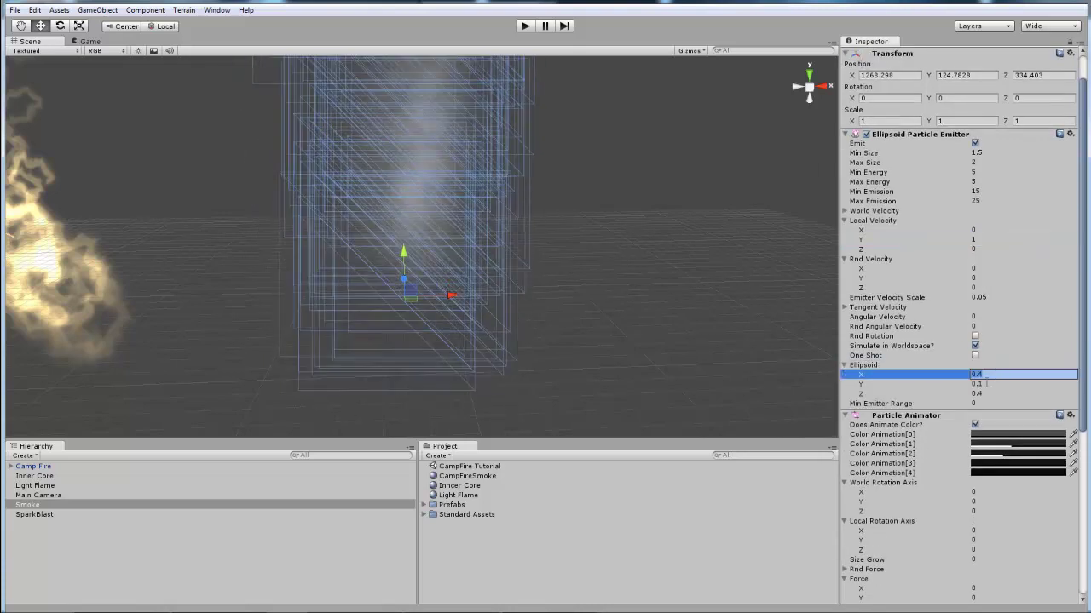
click(980, 385)
click(977, 394)
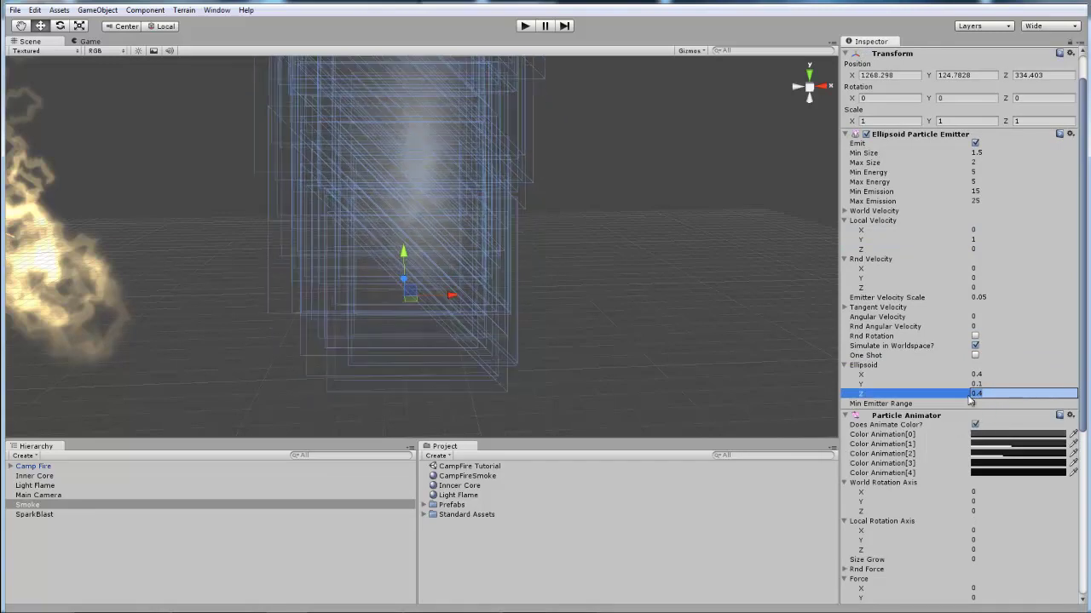
click(974, 337)
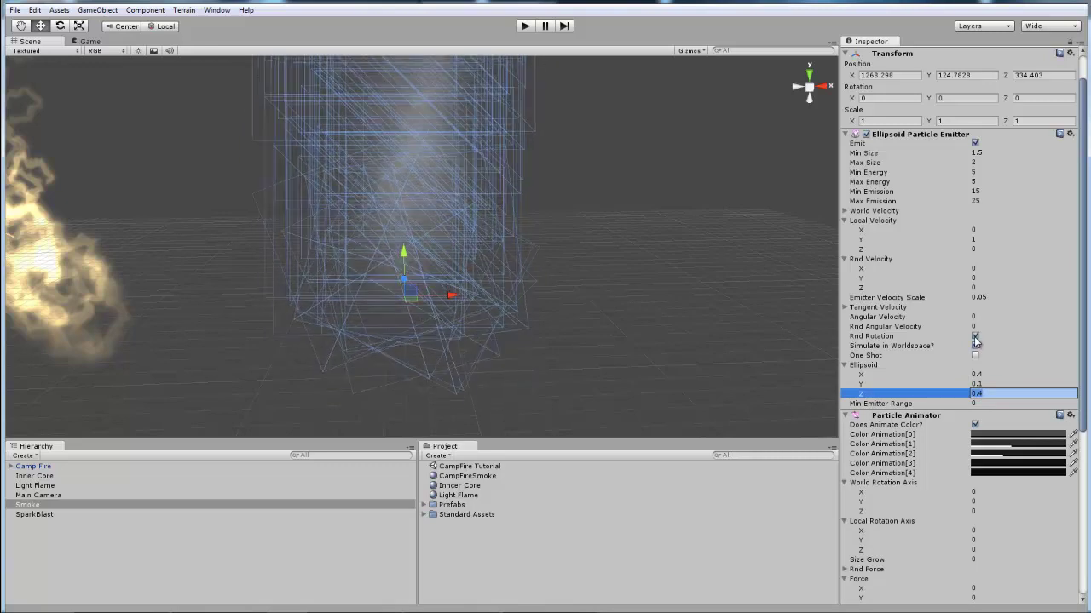
alt+drag(568, 310, 611, 308)
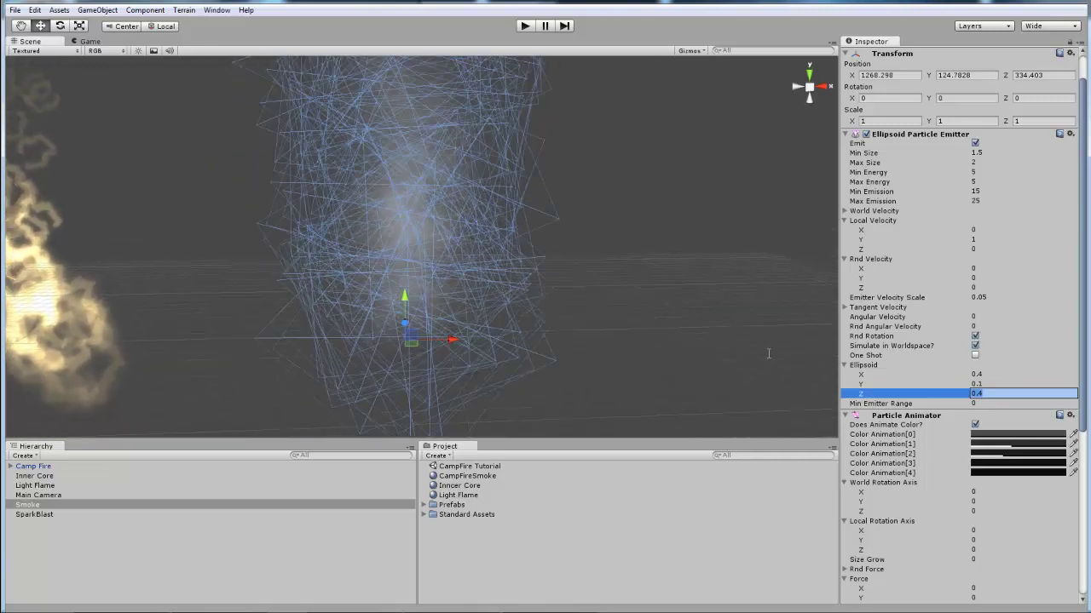
Check the Smoke animator's color animation, and inspect the deselected smoke beside the Light Flame in the scene.
scroll(977, 394, down, 2)
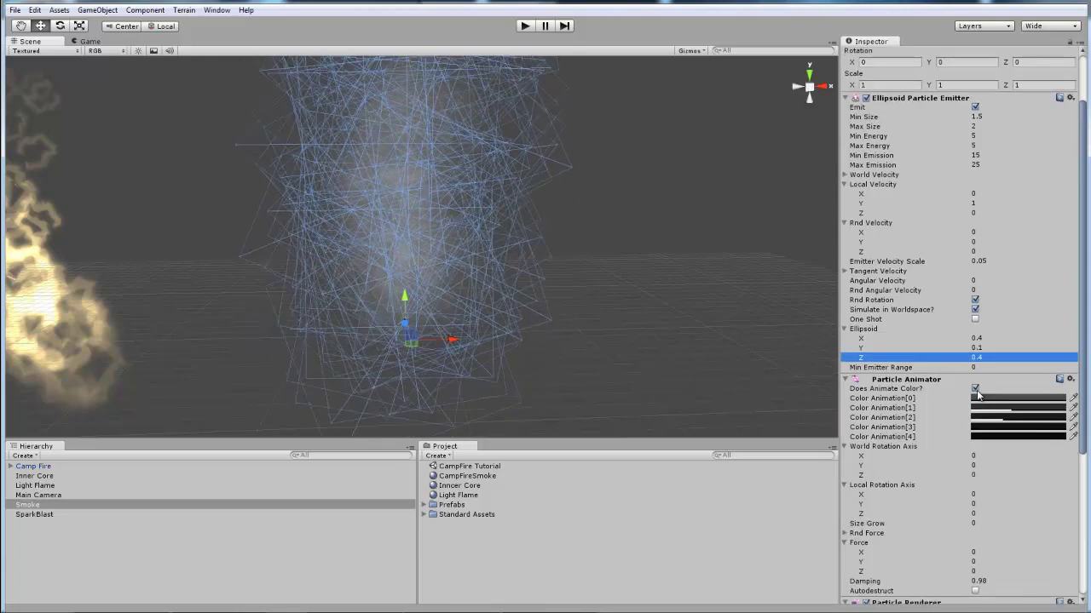
alt+drag(443, 298, 606, 278)
click(682, 284)
alt+drag(682, 283, 621, 253)
middle_drag(535, 232, 484, 233)
middle_drag(328, 254, 455, 234)
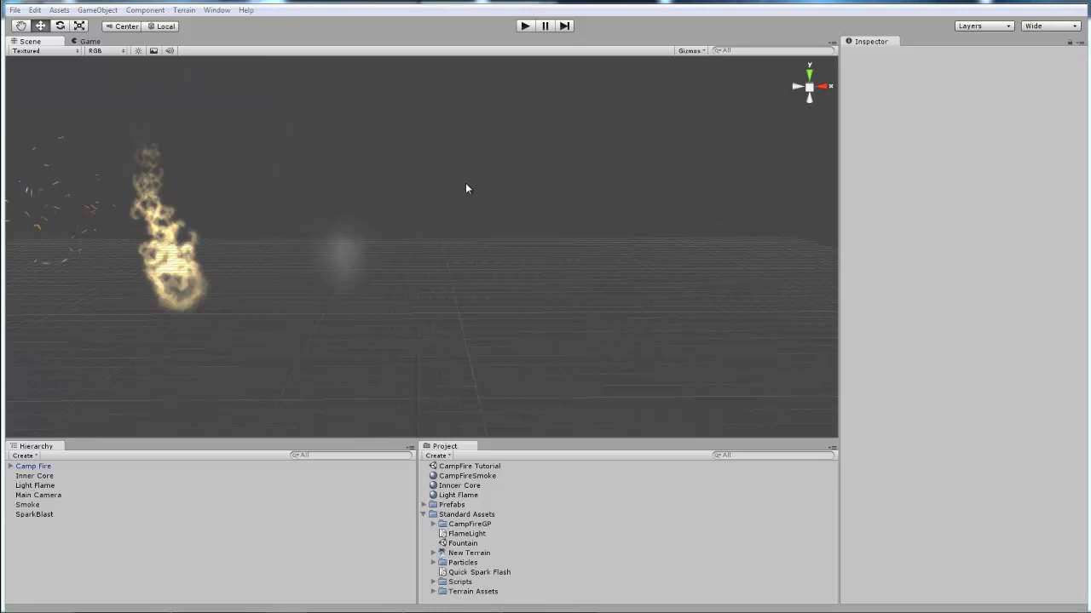
Add a point light beside the smoke and move it to a Z position of about 334.53, in line with the particle effects.
click(100, 10)
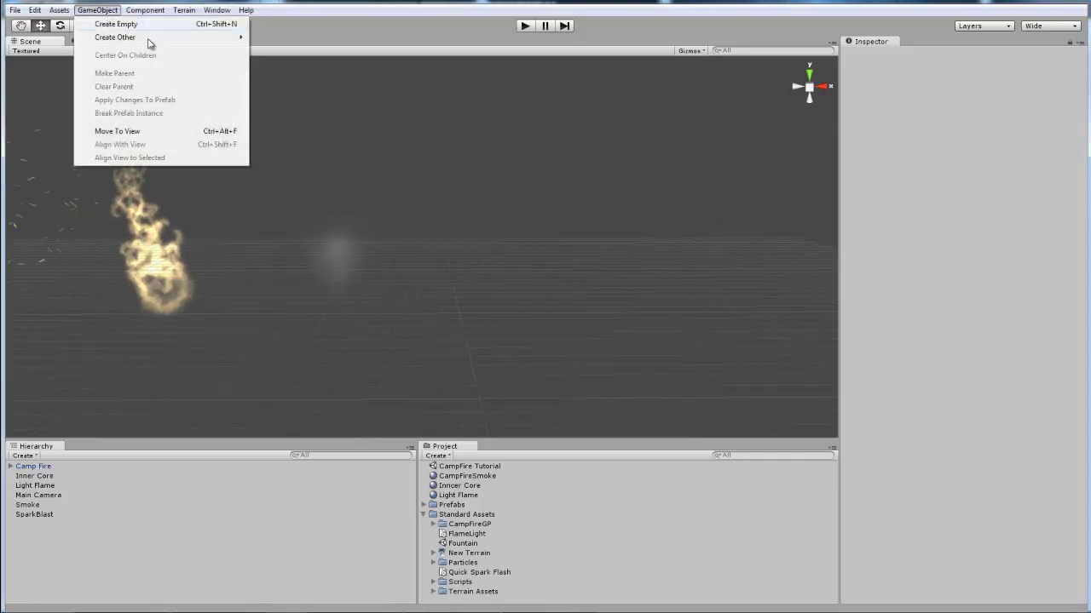
mouse_move(173, 38)
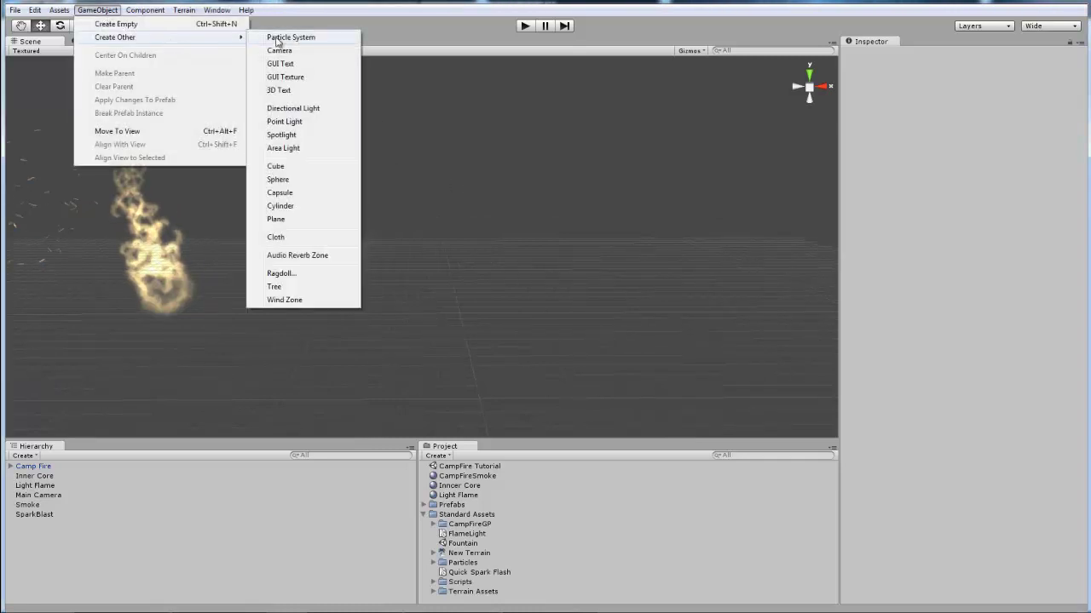
click(311, 126)
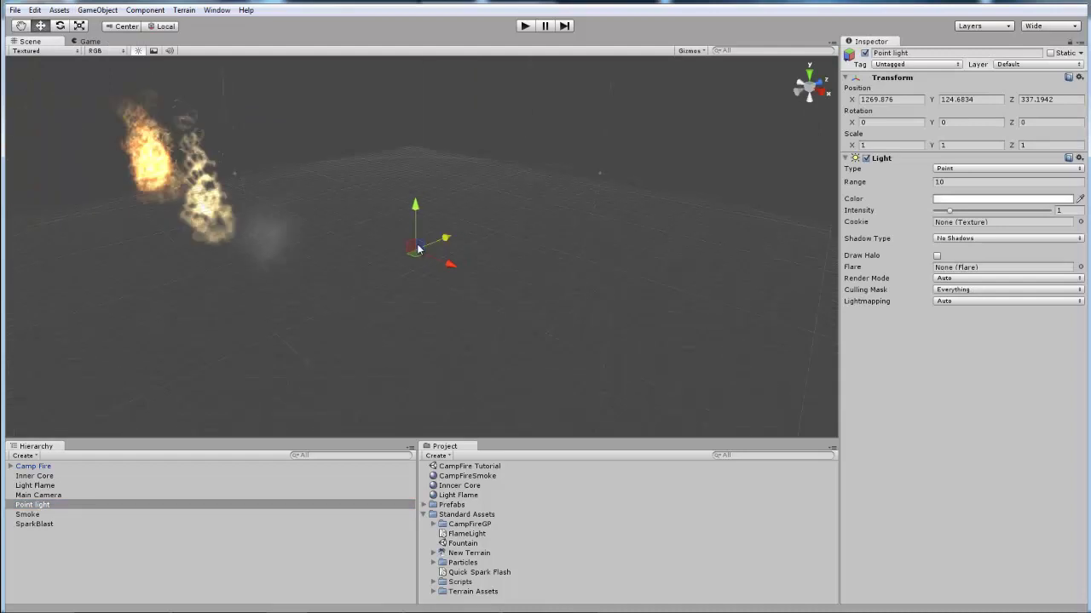
key(f)
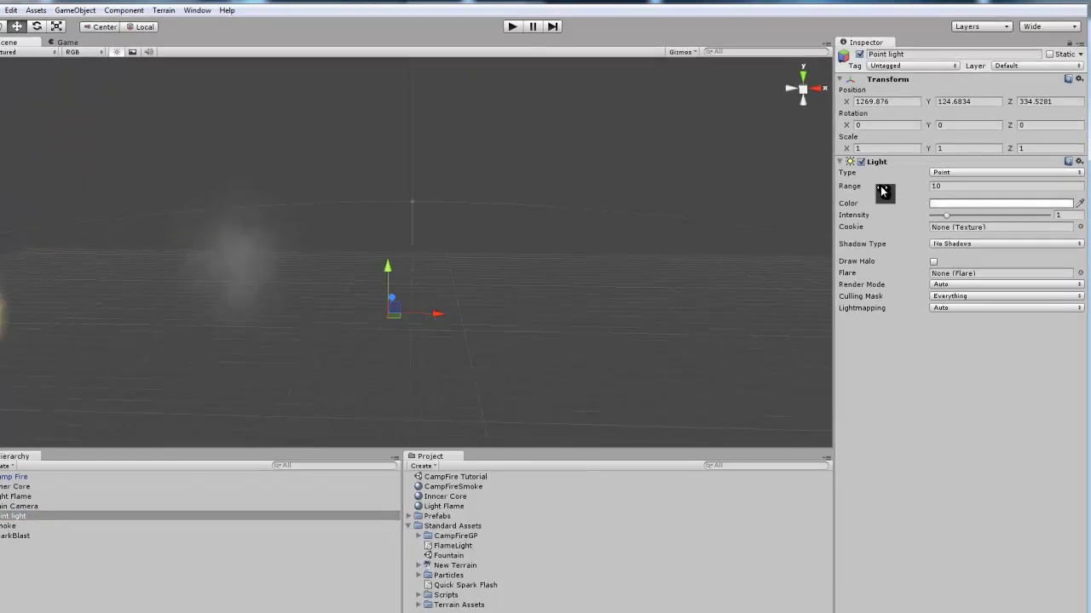
Set the point light's intensity to 0.7 and its color to amber, RGB 189, 145, 45.
click(945, 185)
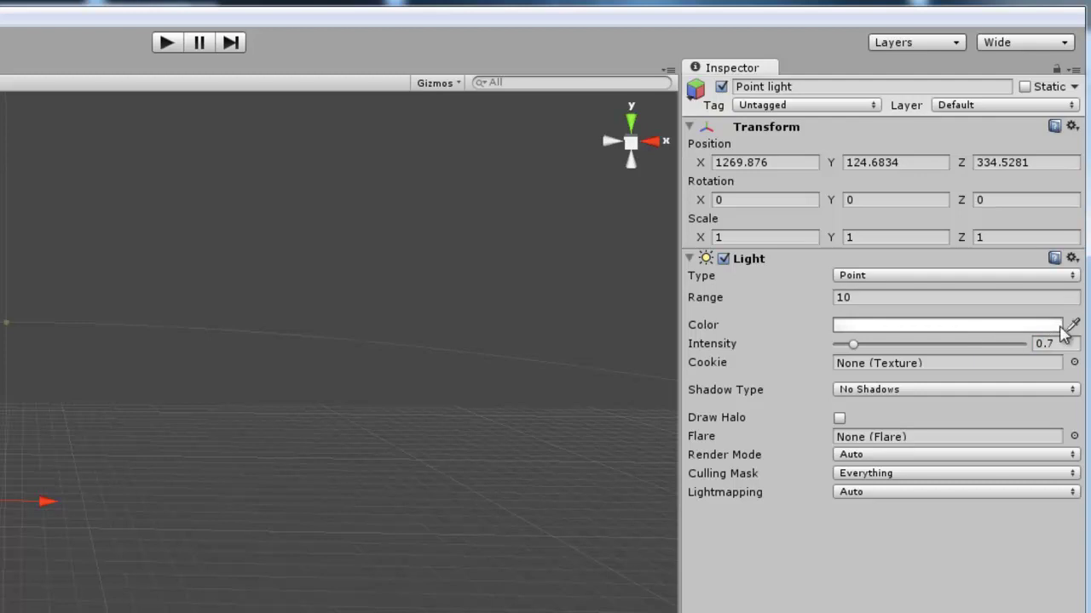
click(1073, 326)
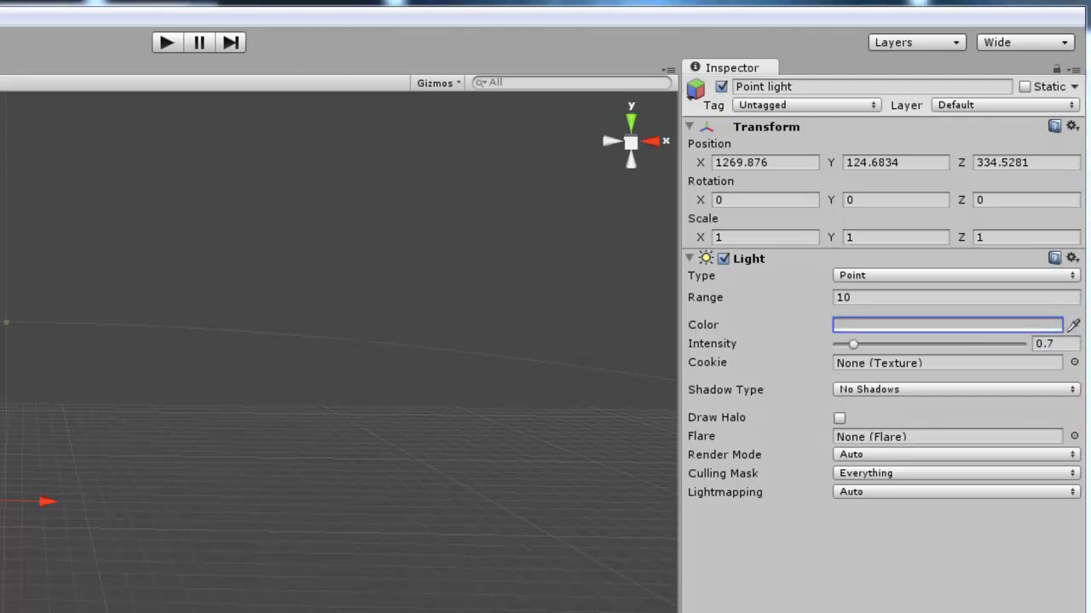
click(880, 329)
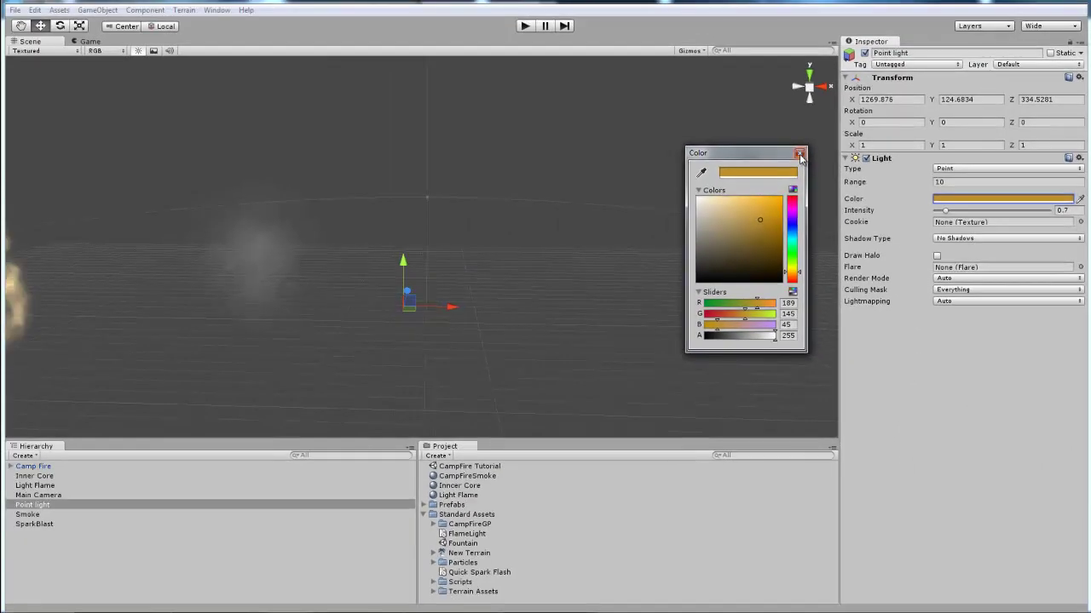
click(800, 154)
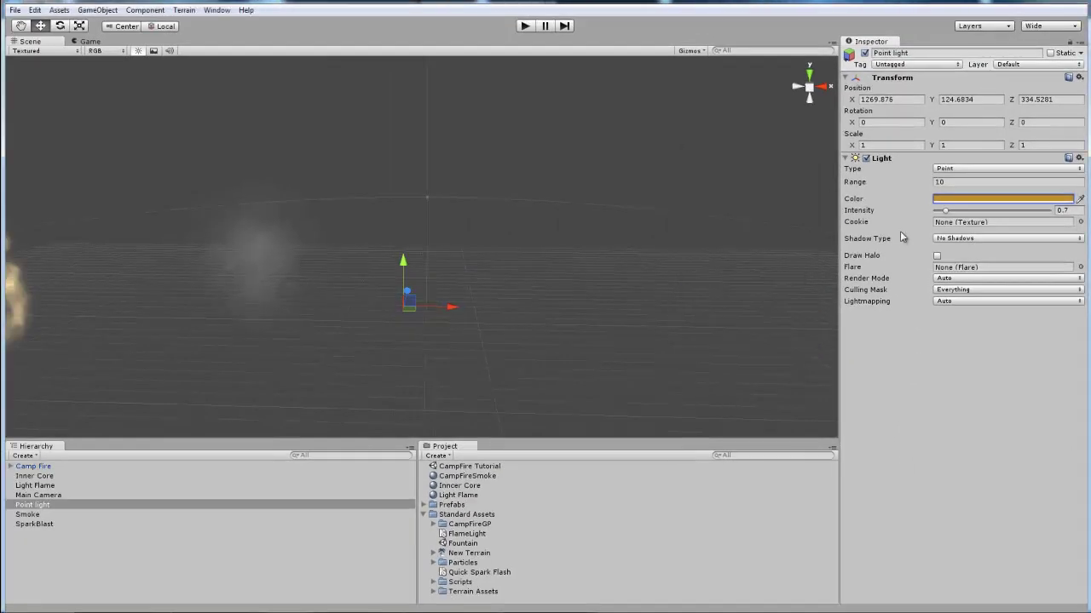
Set the point light's Shadow Type to Soft Shadows.
click(961, 241)
click(982, 278)
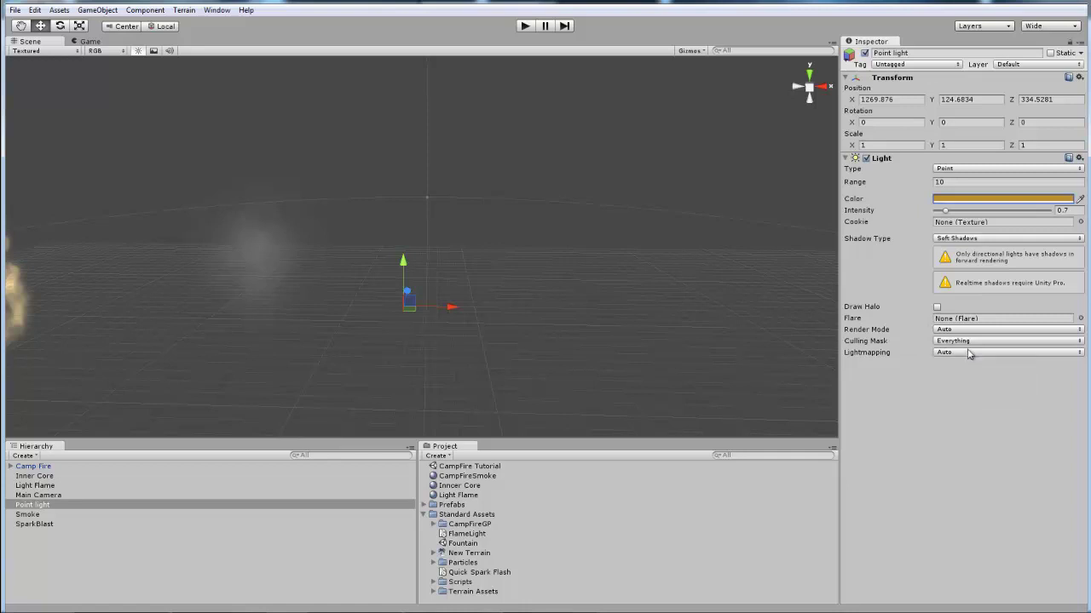
click(944, 485)
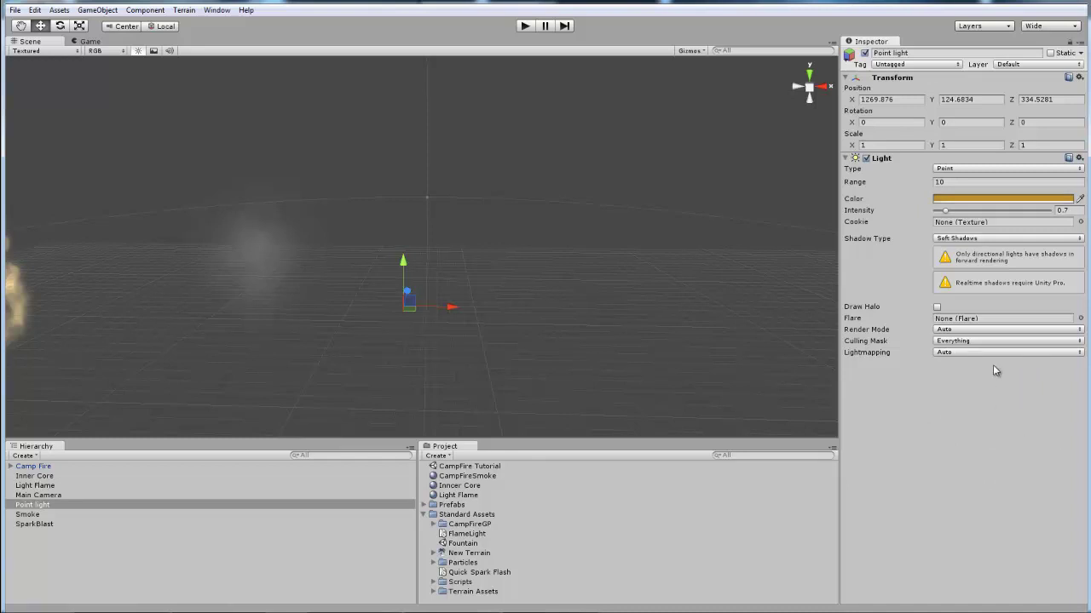
click(980, 421)
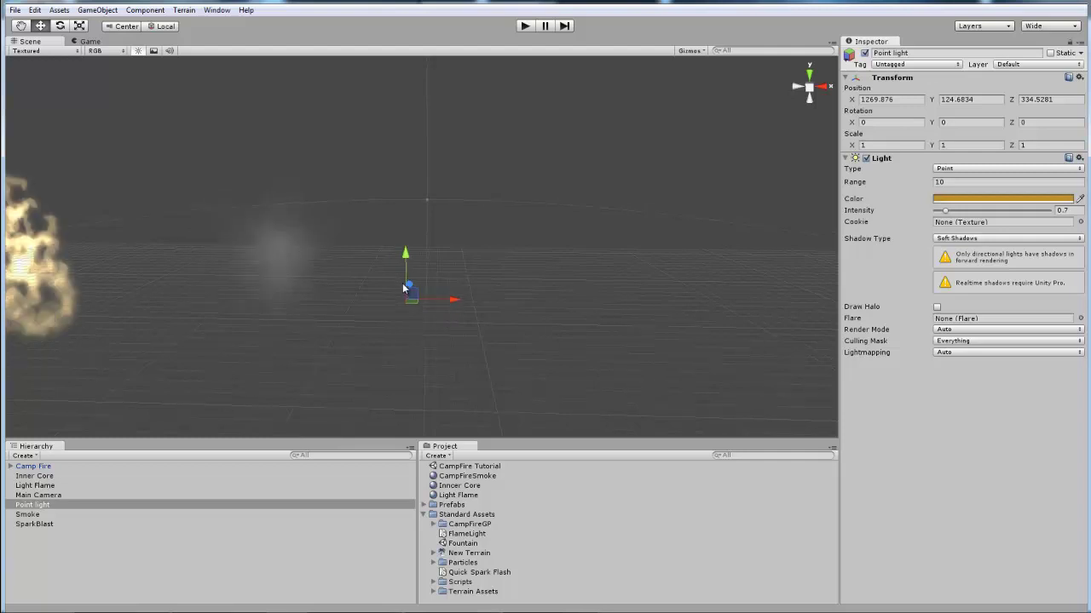
alt+drag(449, 248, 461, 271)
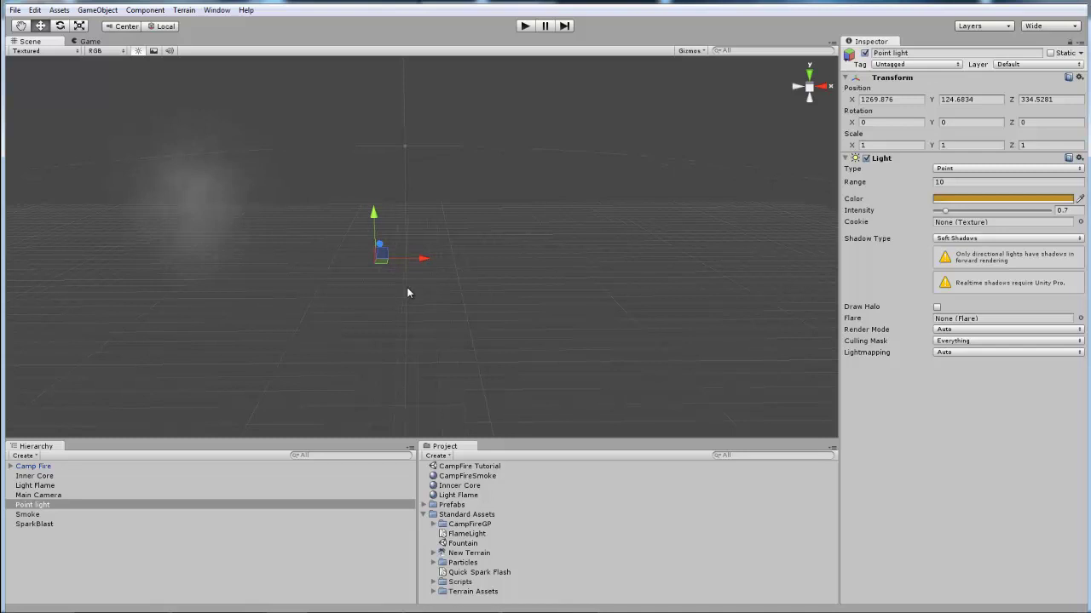
alt+drag(437, 279, 421, 266)
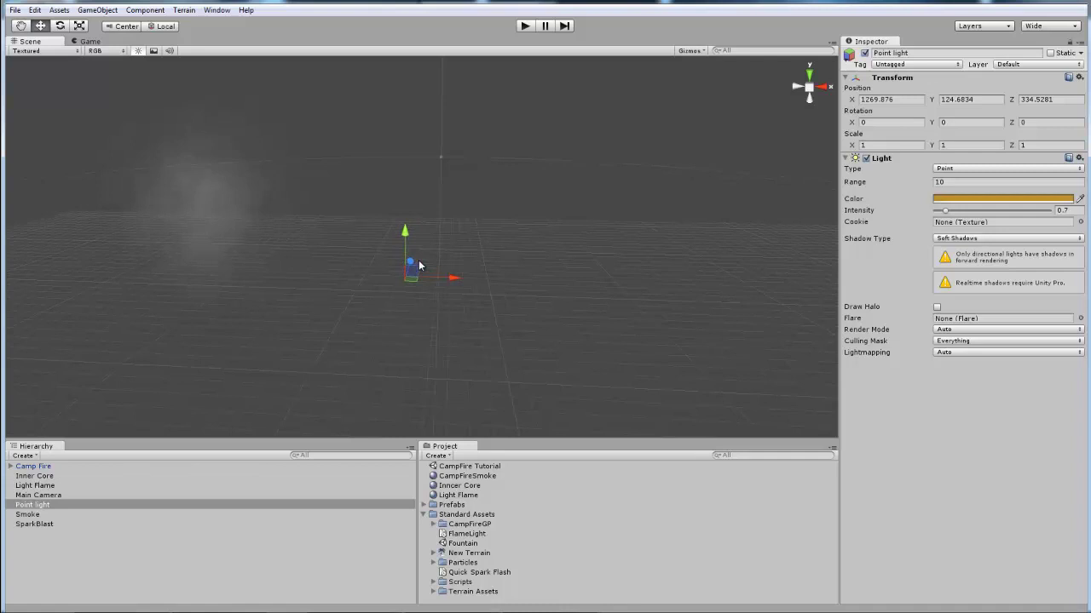
Create a new animation clip for the point light and save it as CampFireFlicker.
click(216, 10)
click(286, 140)
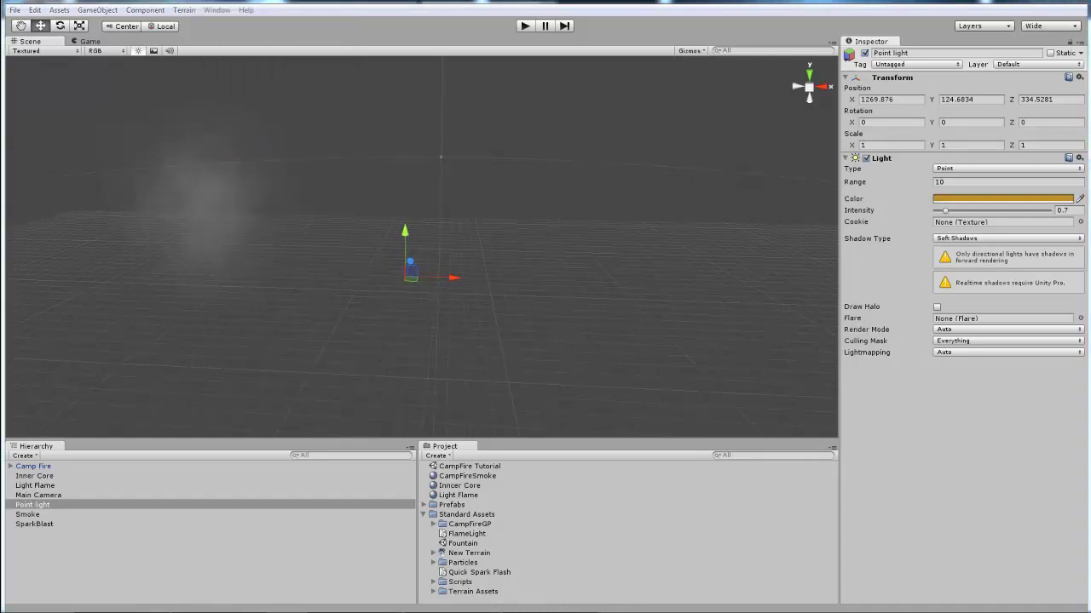
drag(431, 151, 500, 117)
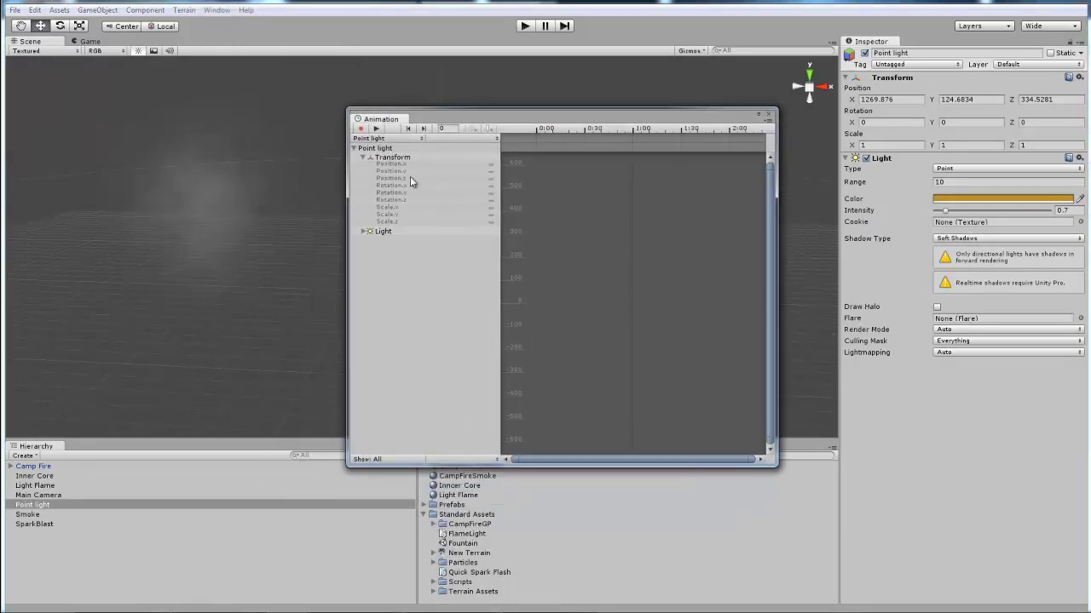
click(458, 139)
click(464, 146)
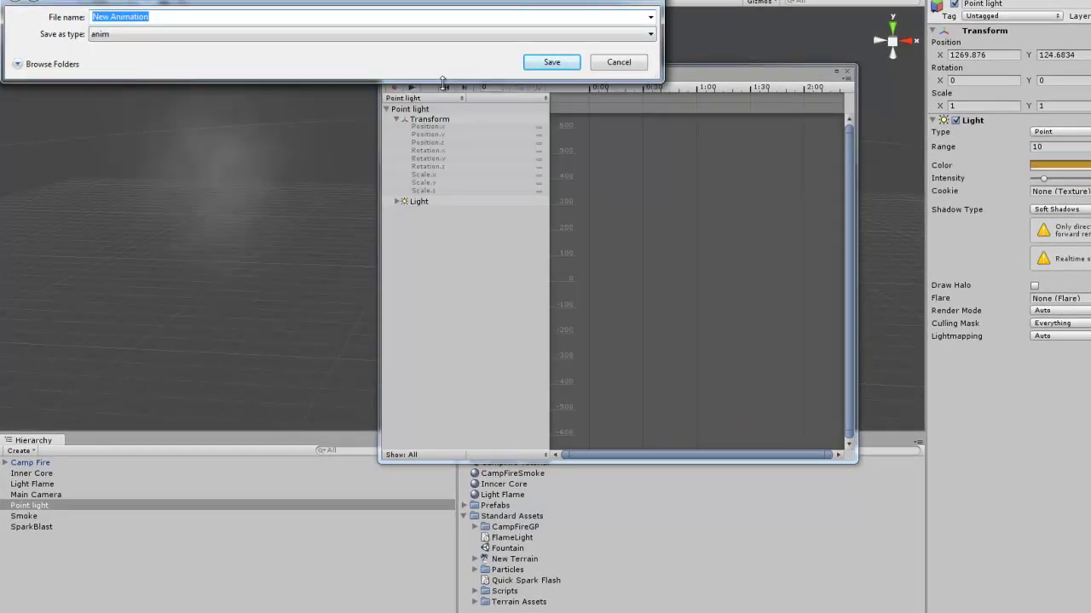
text(CampFireFlicker)
key(Return)
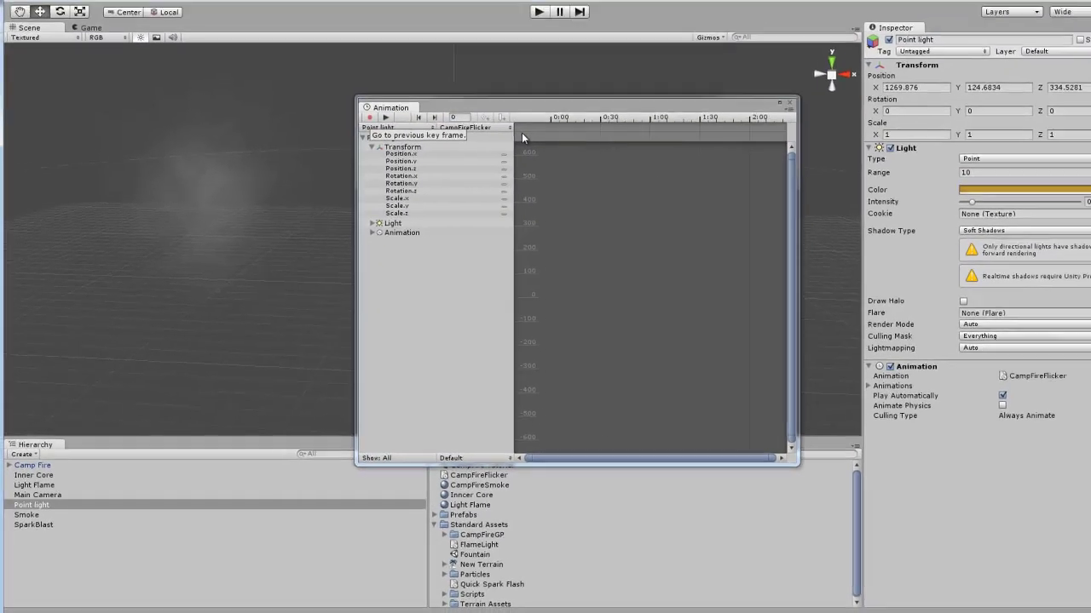
Start recording the CampFireFlicker clip and add a key for the light's Intensity at frame 0.
drag(686, 115, 674, 117)
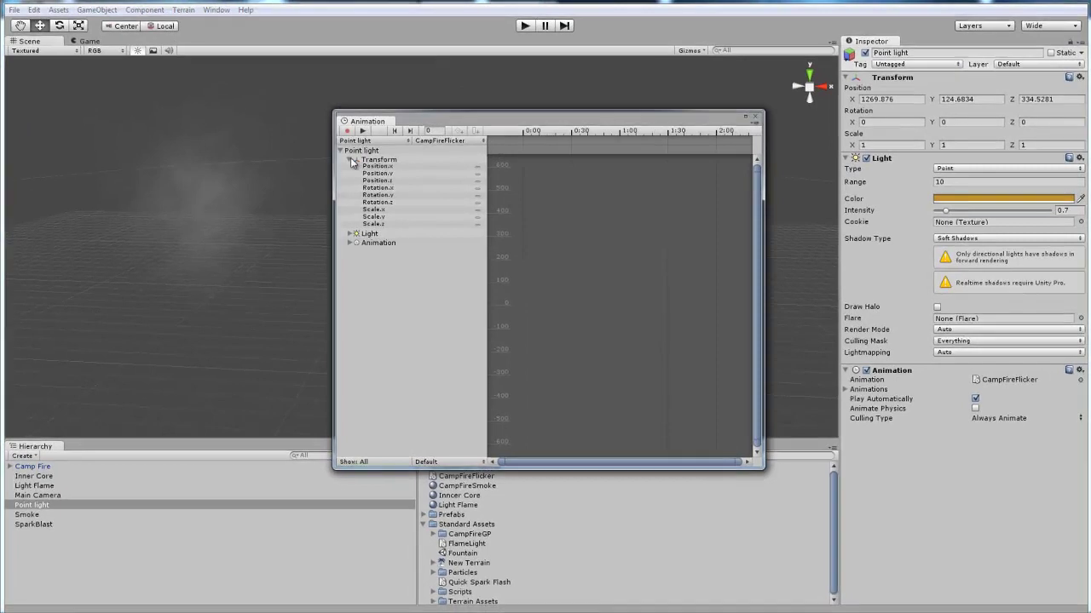
click(352, 161)
click(276, 150)
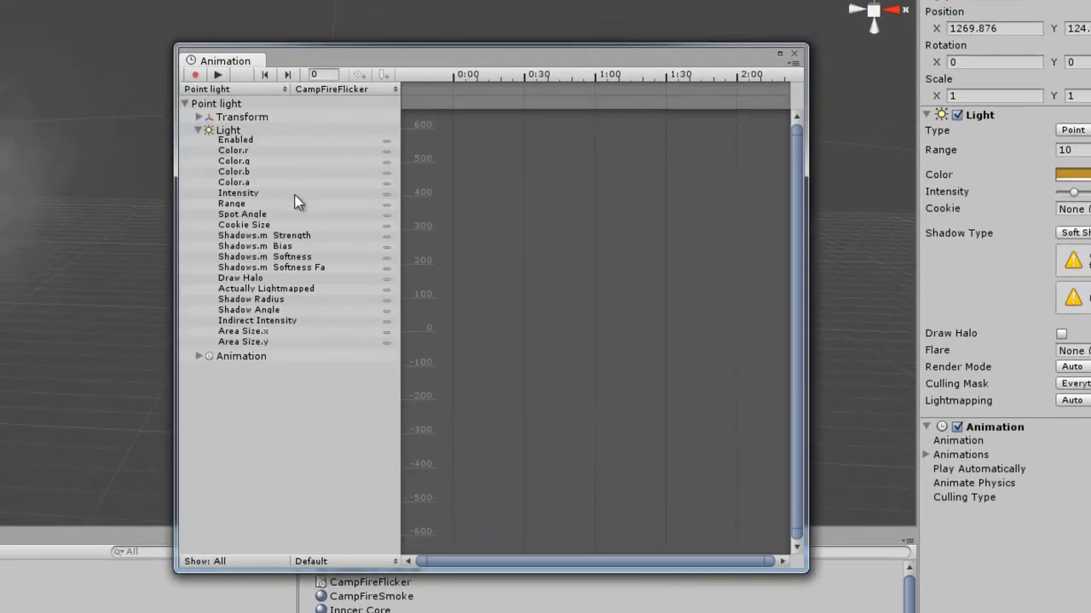
drag(474, 77, 411, 89)
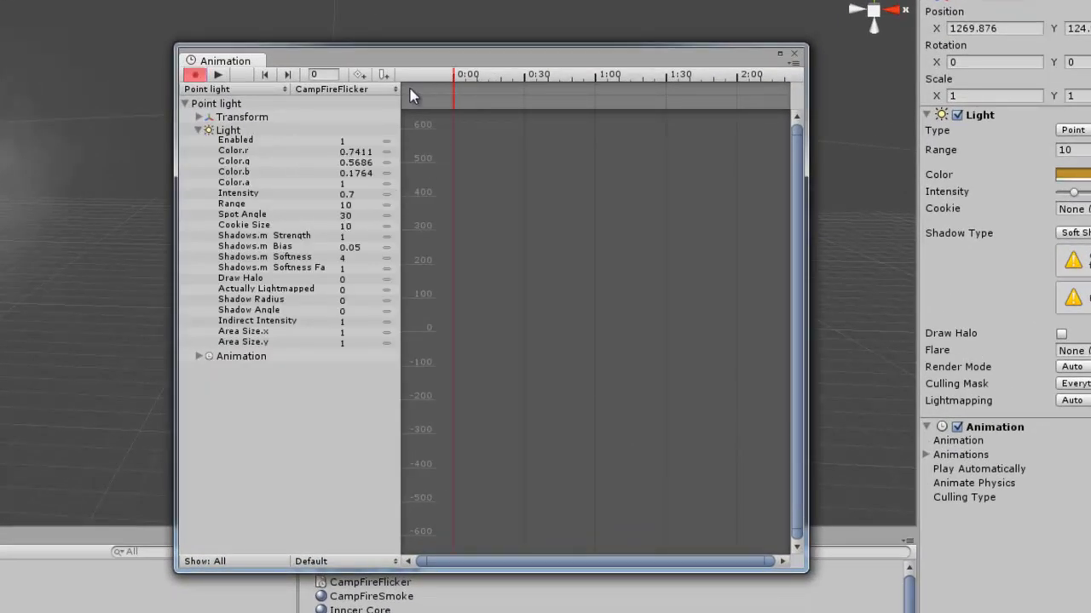
click(392, 195)
click(447, 258)
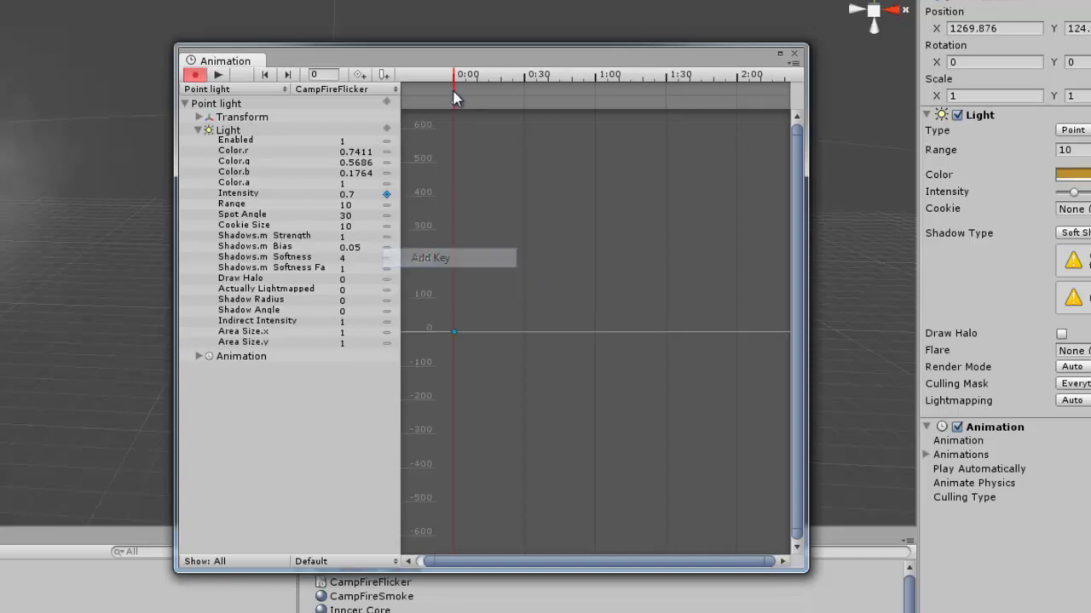
Key the light's Intensity at 0.5 on frame 5 of the CampFireFlicker clip.
scroll(443, 103, up, 10)
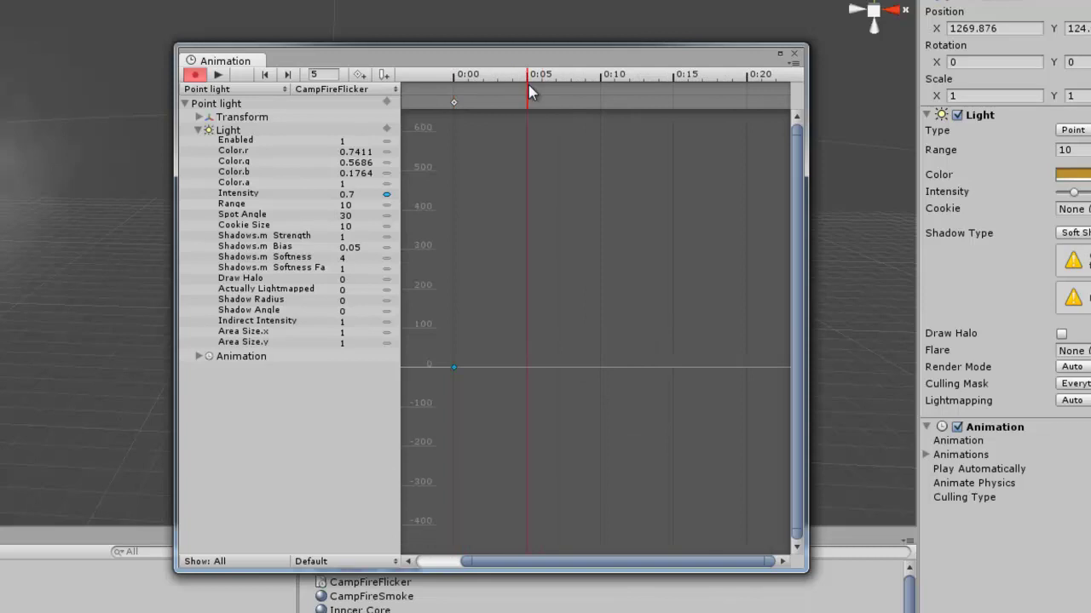
drag(558, 89, 526, 89)
click(353, 194)
key(BackSpace)
text(5)
key(Return)
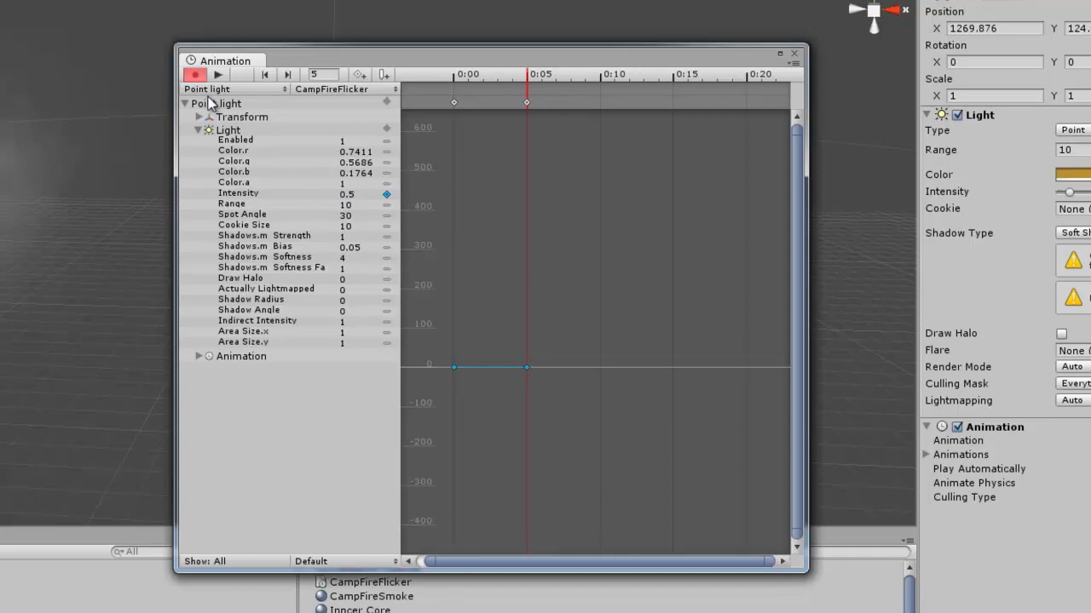
Set the CampFireFlicker clip's Wrap Mode to PingPong and close the animation editor.
double_click(1088, 441)
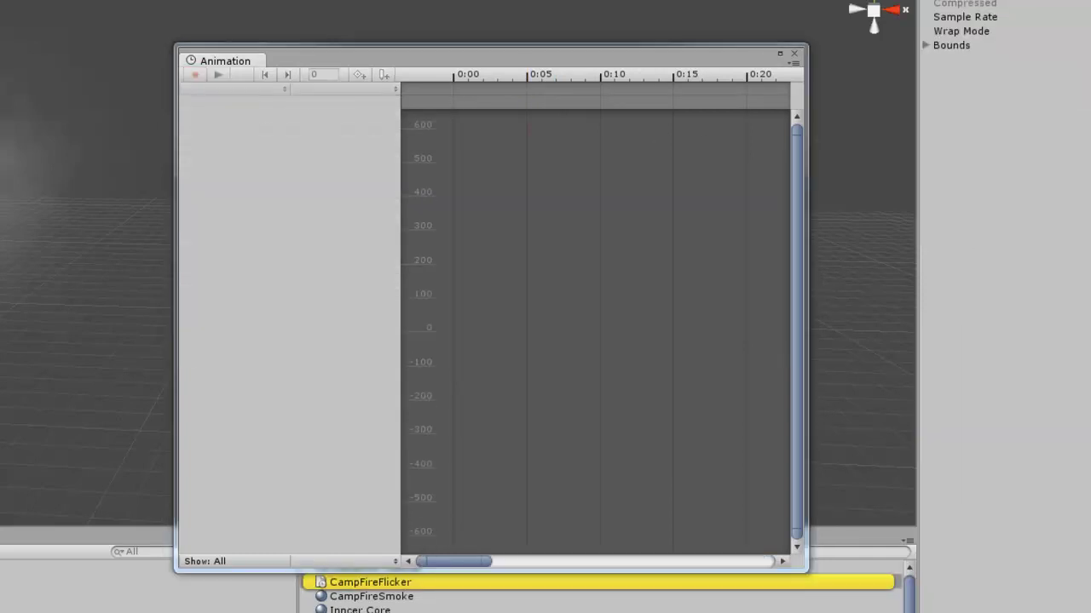
click(984, 101)
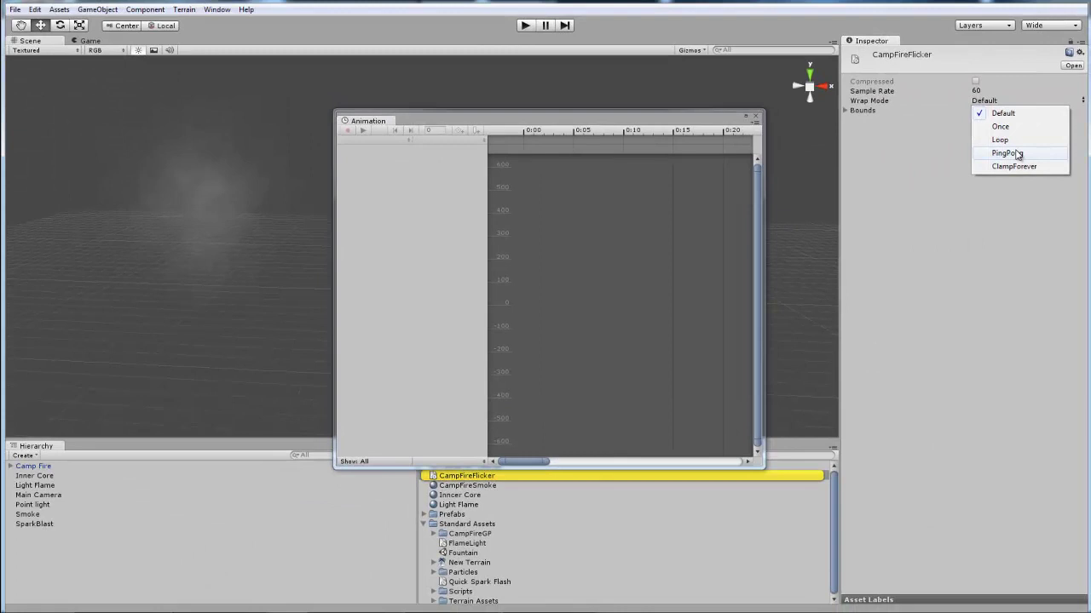
click(1006, 153)
click(755, 115)
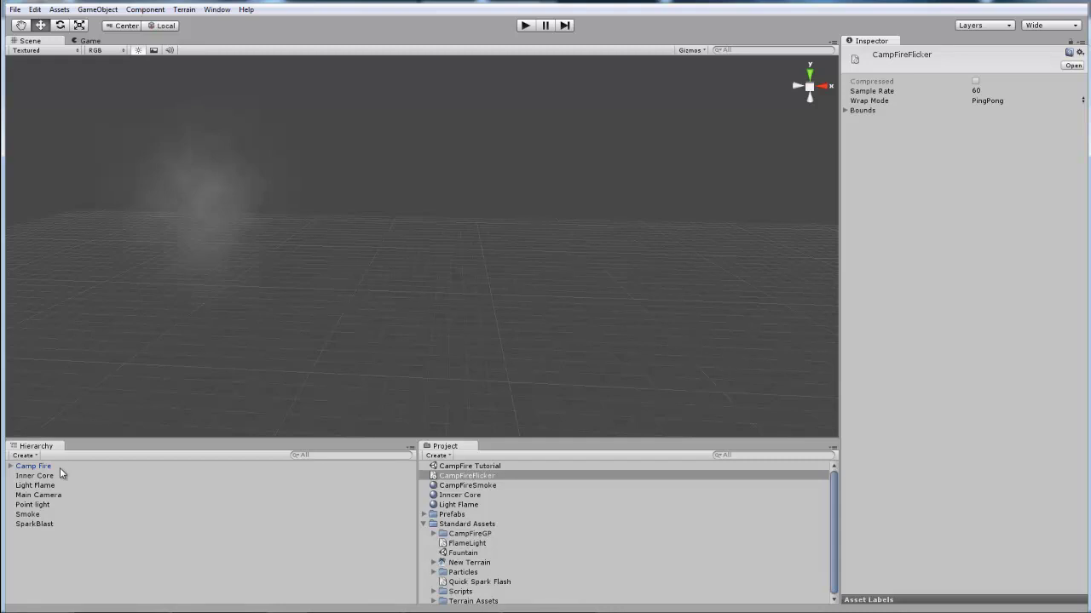
Rename the point light as Flame Light.
click(32, 504)
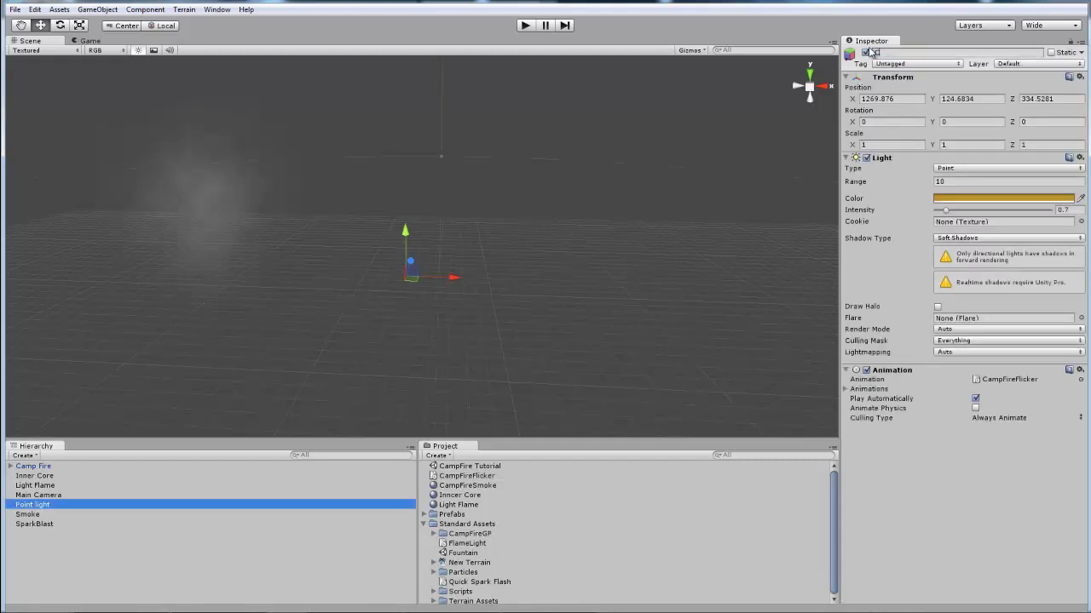
text(Flame Light)
key(Return)
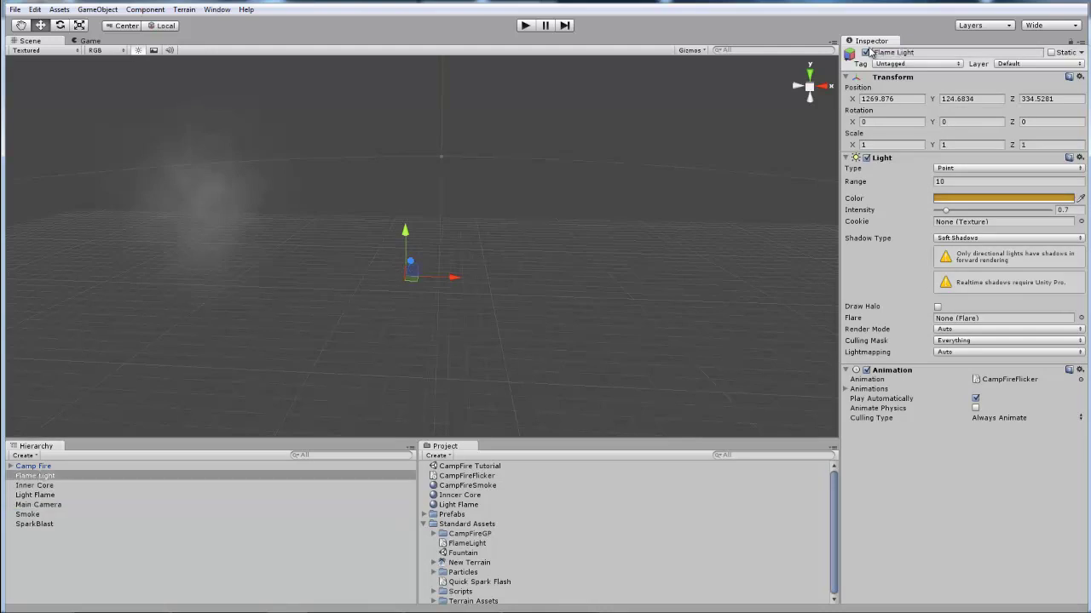
Reopen the Flame Light's CampFireFlicker animation and move its second Intensity key to frame 6.
click(1032, 381)
click(217, 9)
click(246, 139)
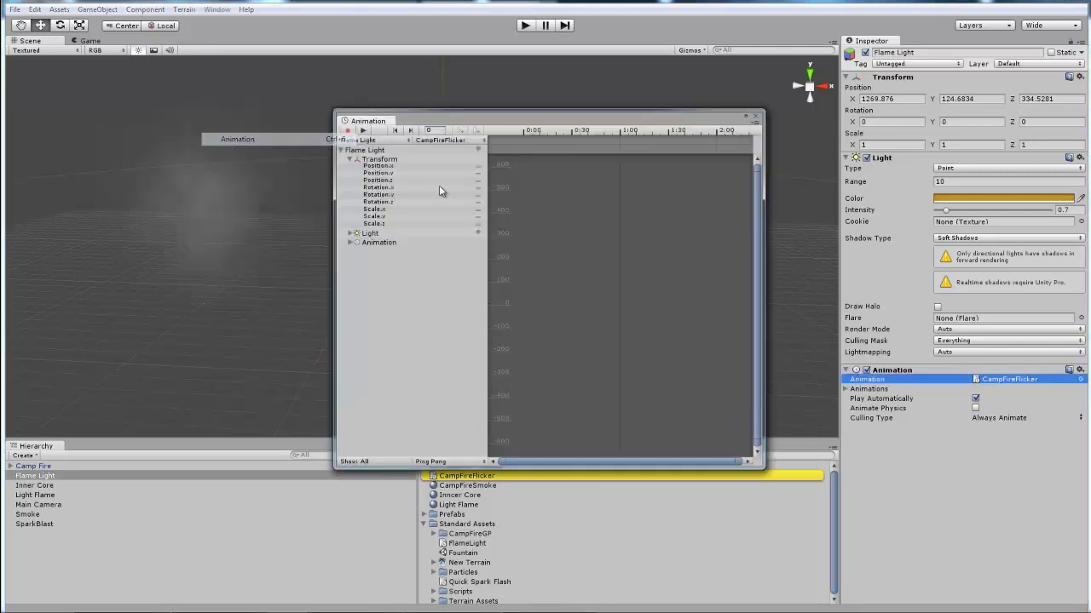
click(349, 233)
scroll(512, 177, up, 5)
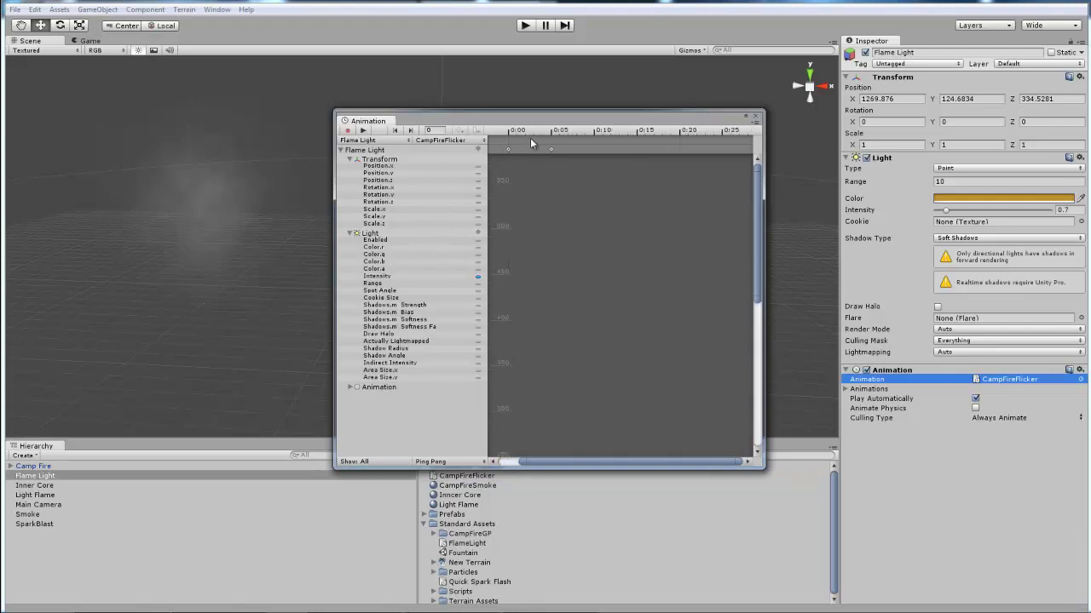
scroll(545, 148, up, 4)
click(569, 150)
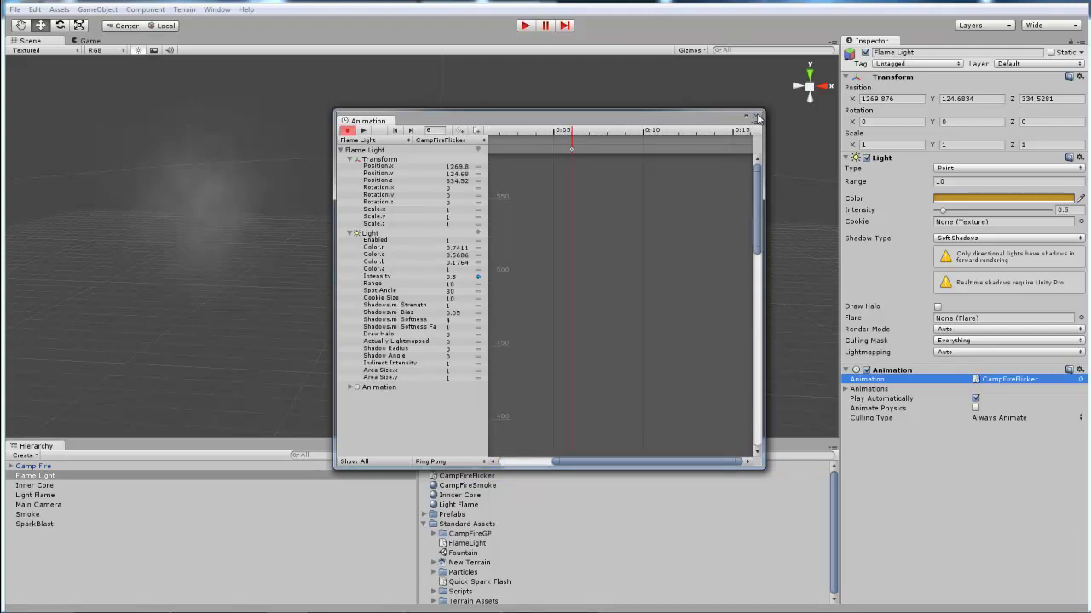
click(571, 151)
click(757, 117)
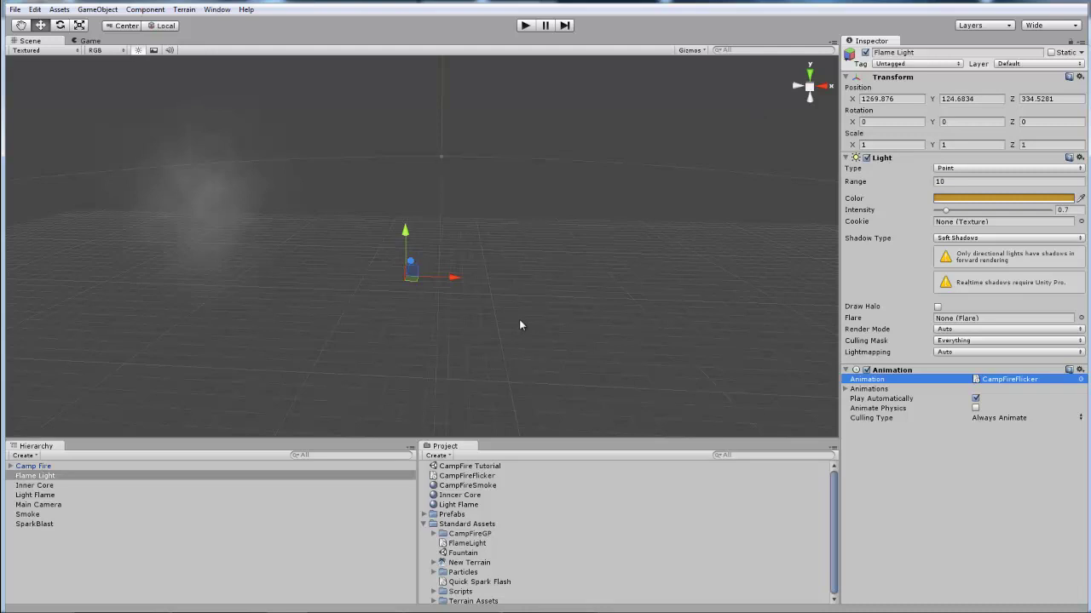
Move the SparkBlast particles along X onto the Inner Core flame, to an X position of about 1259.95.
right_drag(522, 295, 518, 295)
scroll(448, 321, down, 5)
alt+drag(379, 336, 421, 299)
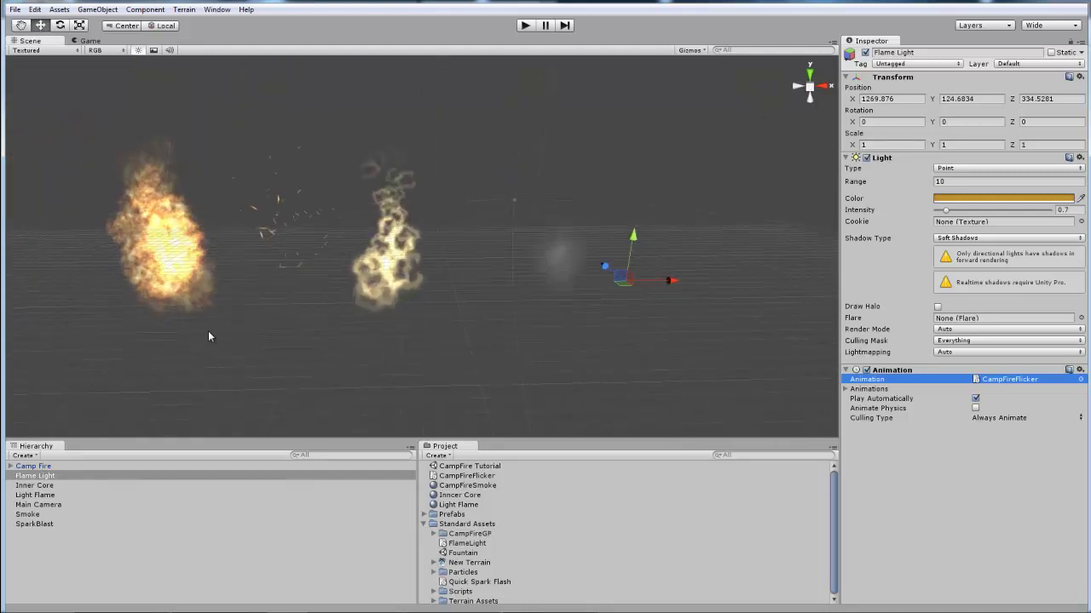
click(207, 284)
middle_drag(360, 287, 403, 281)
click(344, 196)
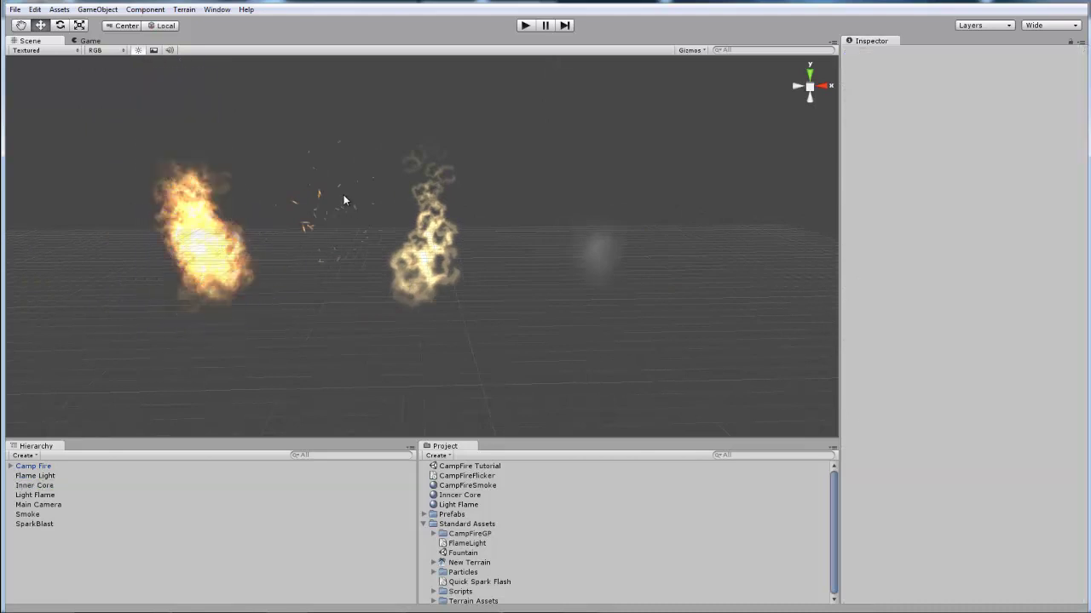
click(316, 220)
key(f)
drag(563, 275, 449, 281)
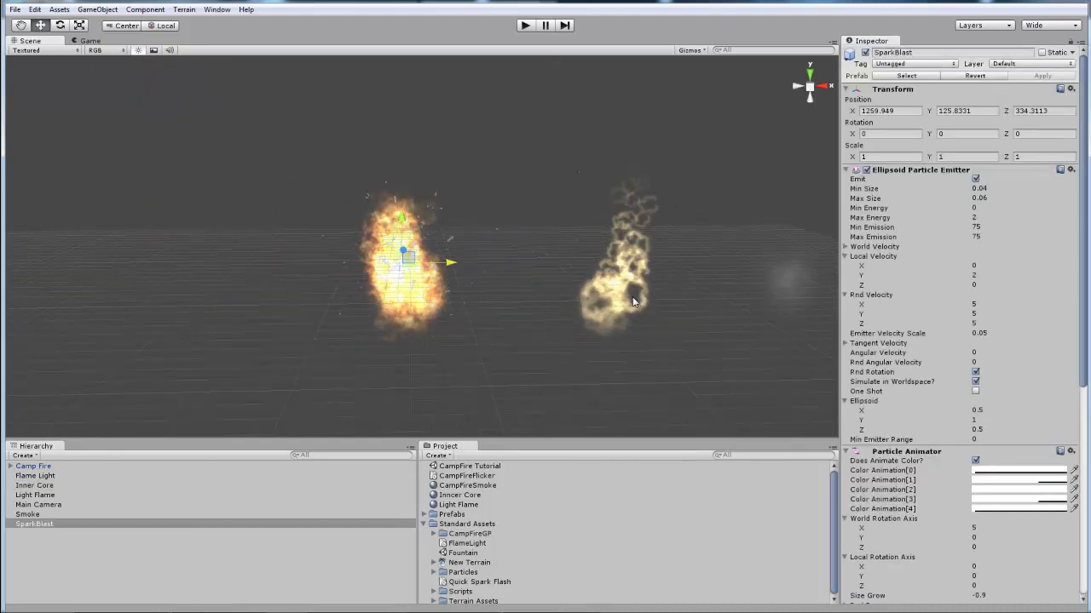
Move the Light Flame onto the Inner Core flame and the Smoke to an X position of about 1259.90.
click(671, 302)
drag(664, 315, 454, 354)
click(803, 287)
drag(759, 285, 454, 248)
middle_drag(800, 266, 652, 279)
scroll(653, 279, down, 3)
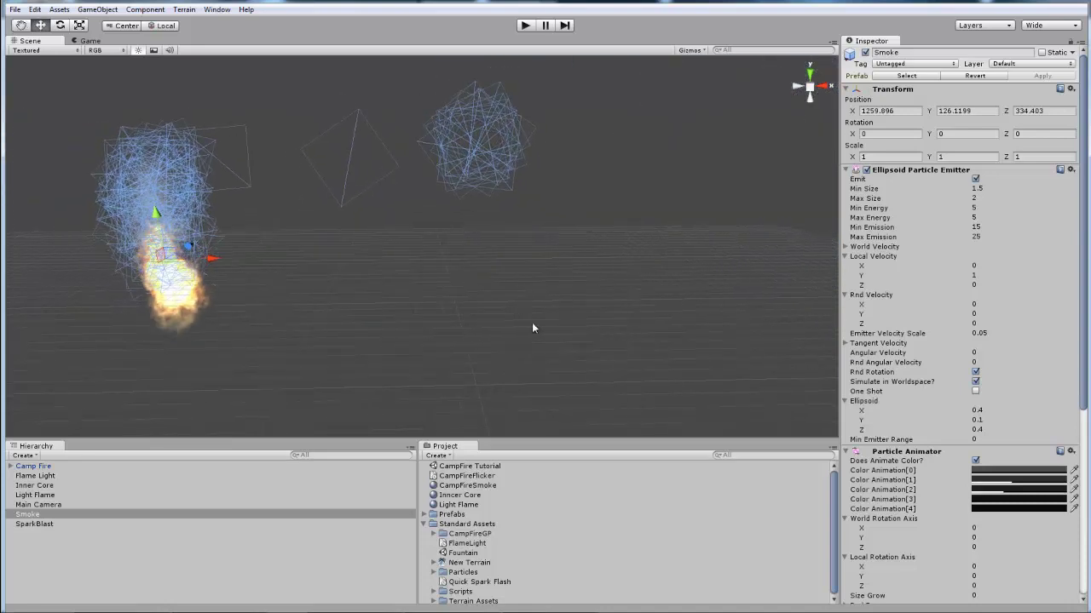
Move the Flame Light along X into the combined fire, then adjust its horizontal placement and raise it within the flames.
scroll(560, 325, up, 1)
click(34, 475)
drag(574, 307, 202, 329)
key(f)
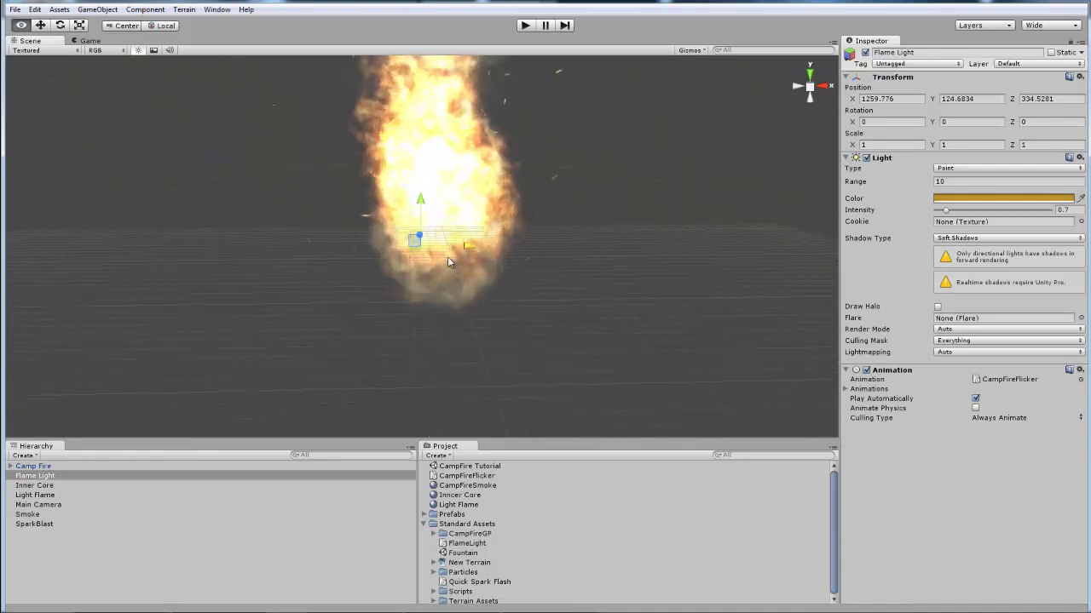
drag(462, 248, 480, 246)
drag(433, 199, 433, 147)
alt+drag(540, 172, 461, 212)
click(34, 495)
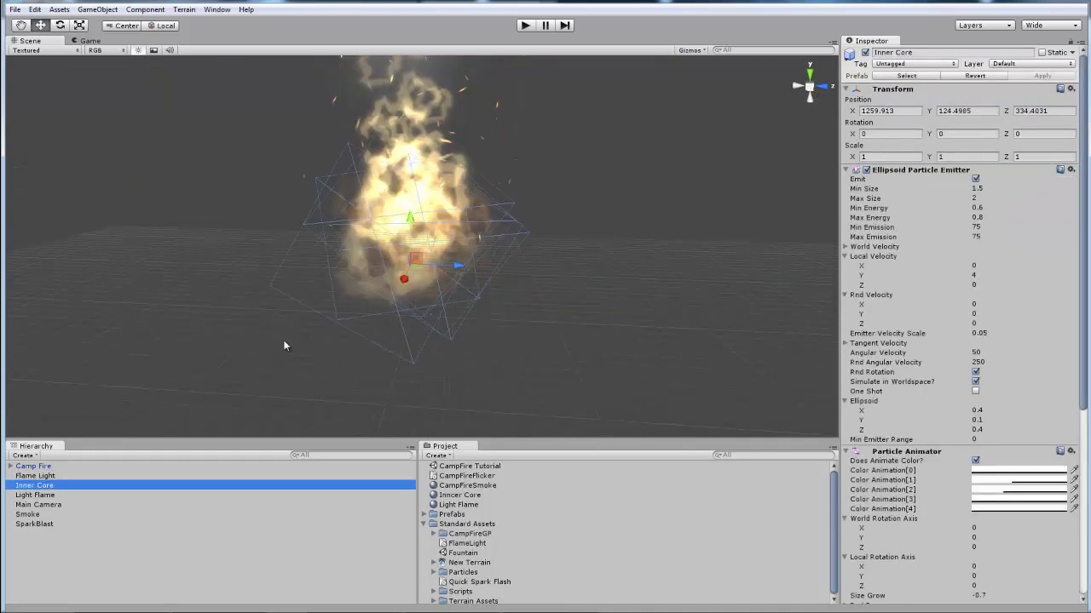
Create an empty game object and name it Camp Fire New.
click(97, 9)
click(111, 21)
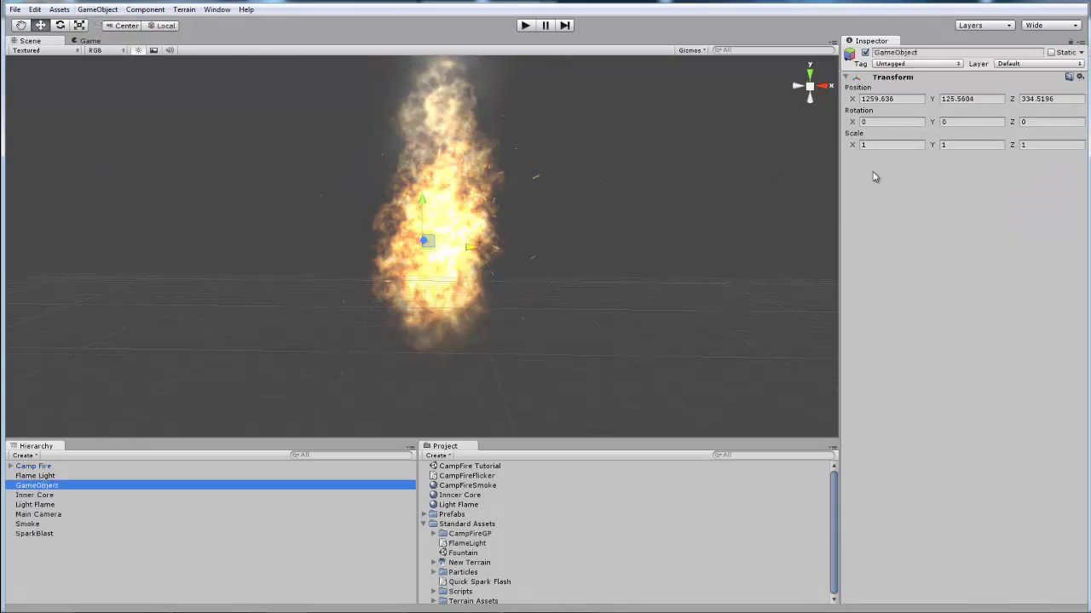
click(924, 51)
text(Camp Fire New)
key(Return)
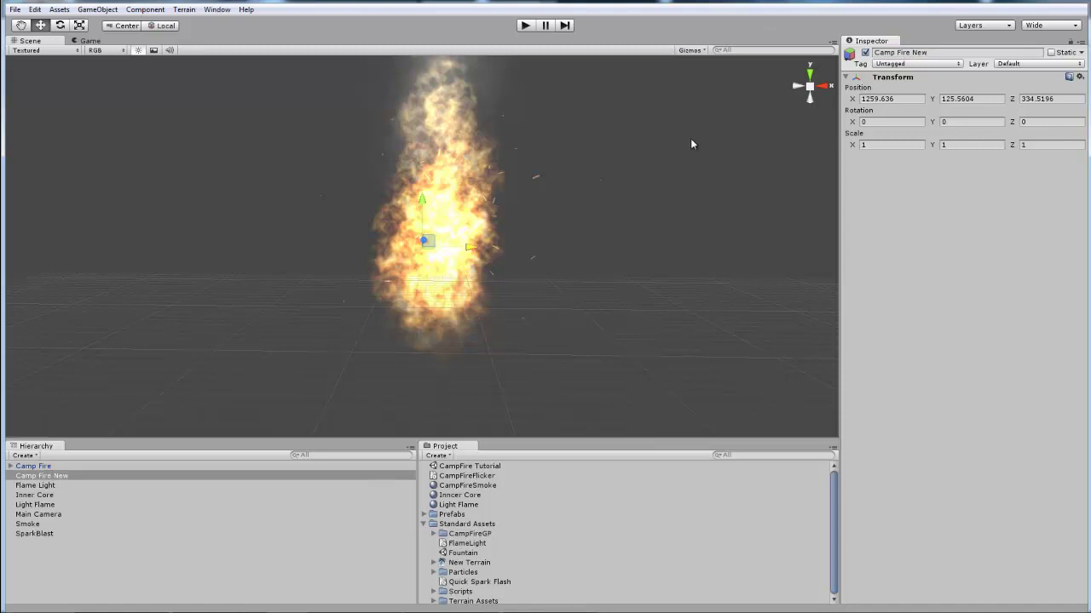
Delete the old Camp Fire object and parent Flame Light, Inner Core, Light Flame, Smoke and SparkBlast under Camp Fire New.
click(40, 467)
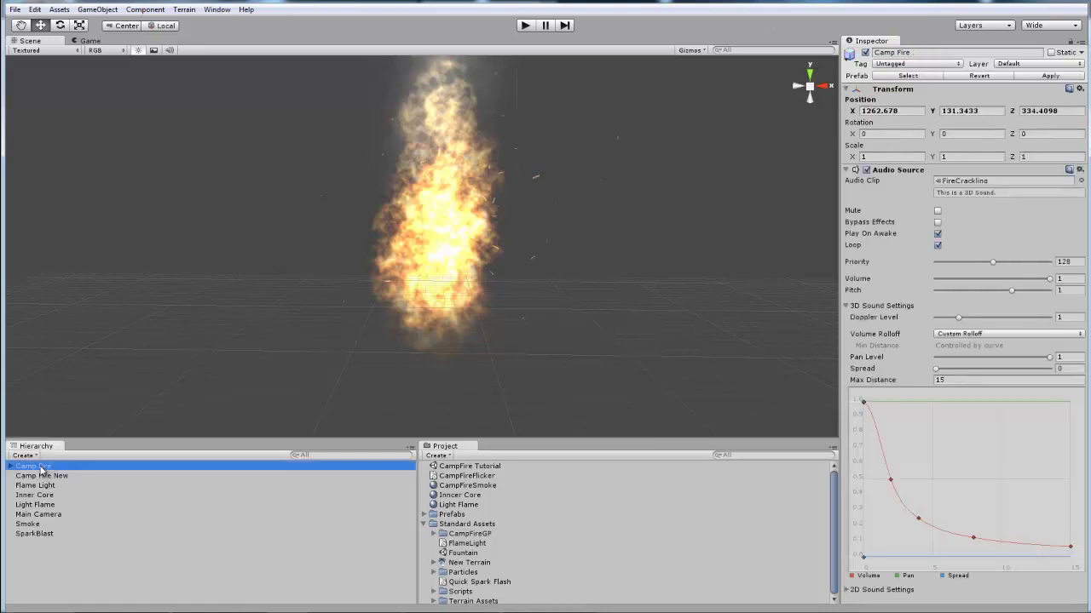
key(Delete)
click(43, 475)
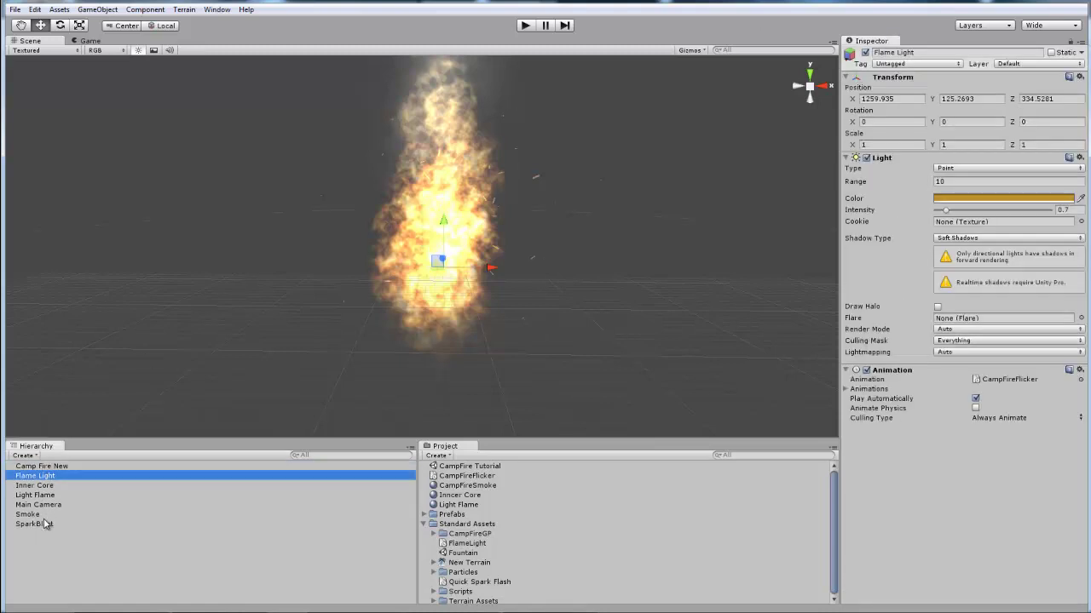
shift+click(34, 524)
ctrl+click(39, 504)
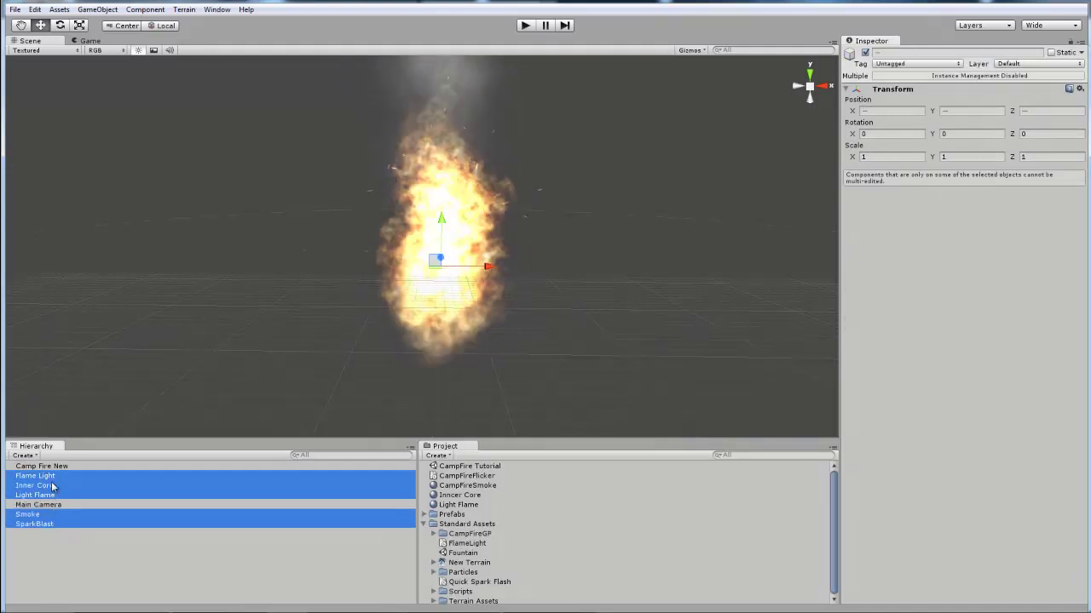
drag(60, 466, 58, 466)
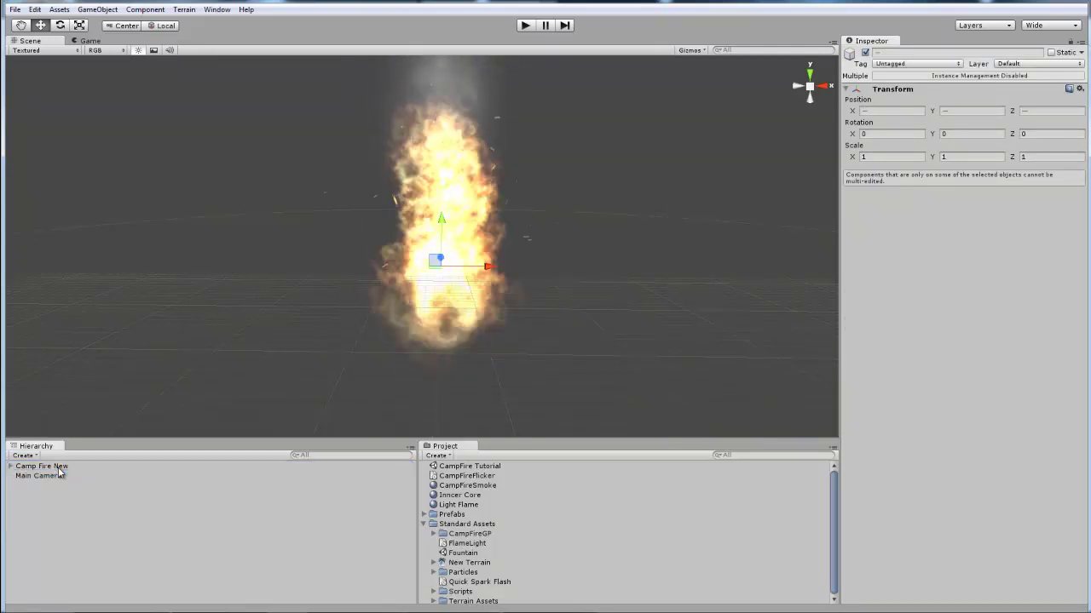
Expand Camp Fire New in the hierarchy and examine the combined fire effect from several angles and distances in the scene.
click(56, 466)
alt+drag(409, 243, 525, 210)
middle_drag(525, 209, 558, 246)
click(426, 308)
click(43, 466)
alt+drag(556, 246, 432, 280)
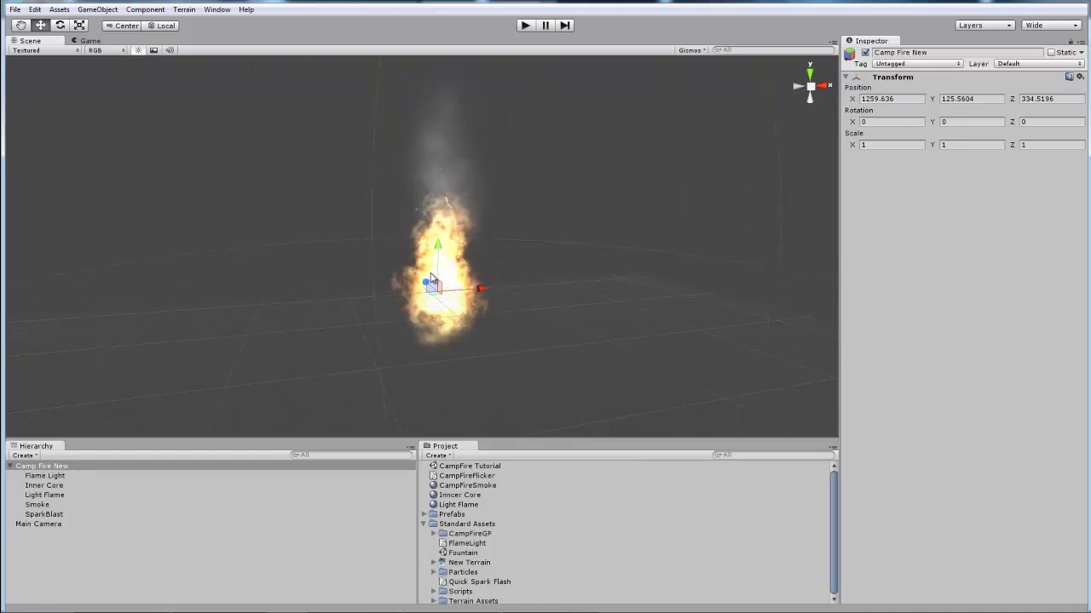
alt+drag(468, 290, 460, 247)
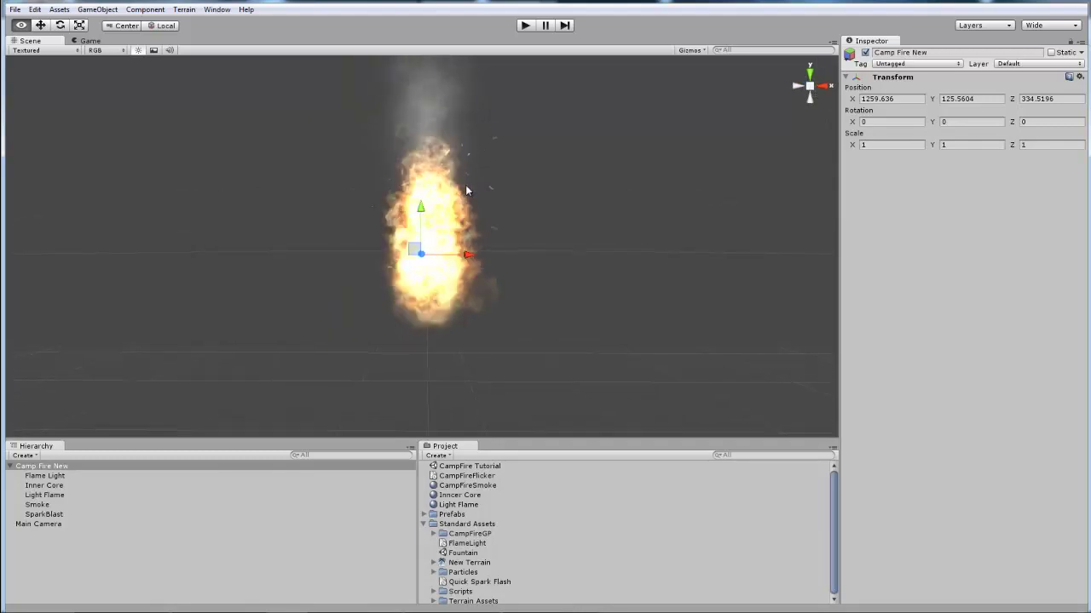
mouse_move(469, 203)
alt+mouse_down()
mouse_move(392, 322)
mouse_move(319, 282)
mouse_move(473, 190)
alt+mouse_up()
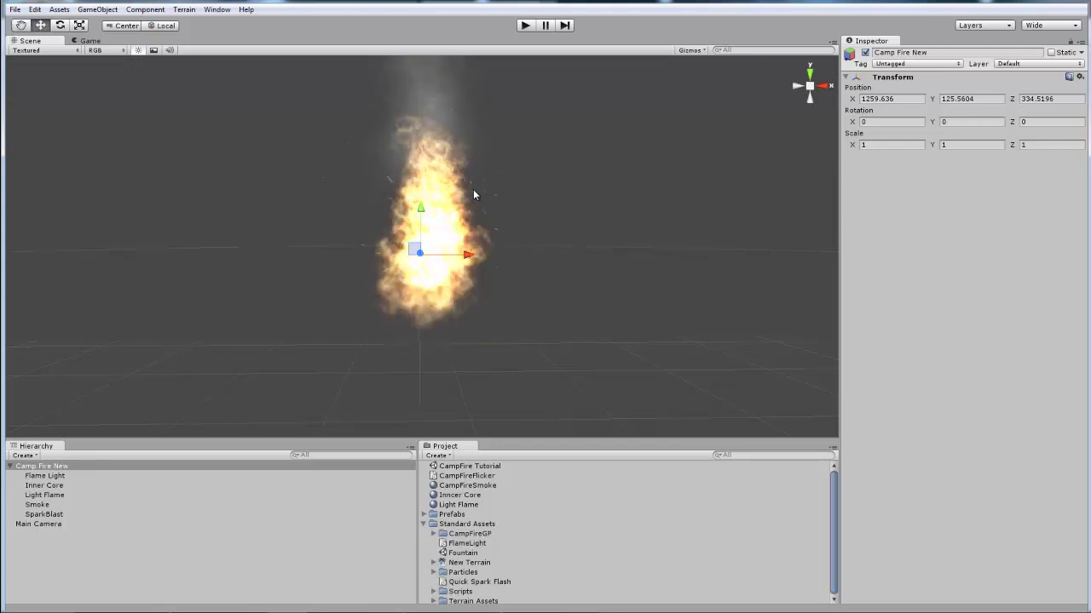
click(555, 220)
alt+drag(565, 228, 595, 232)
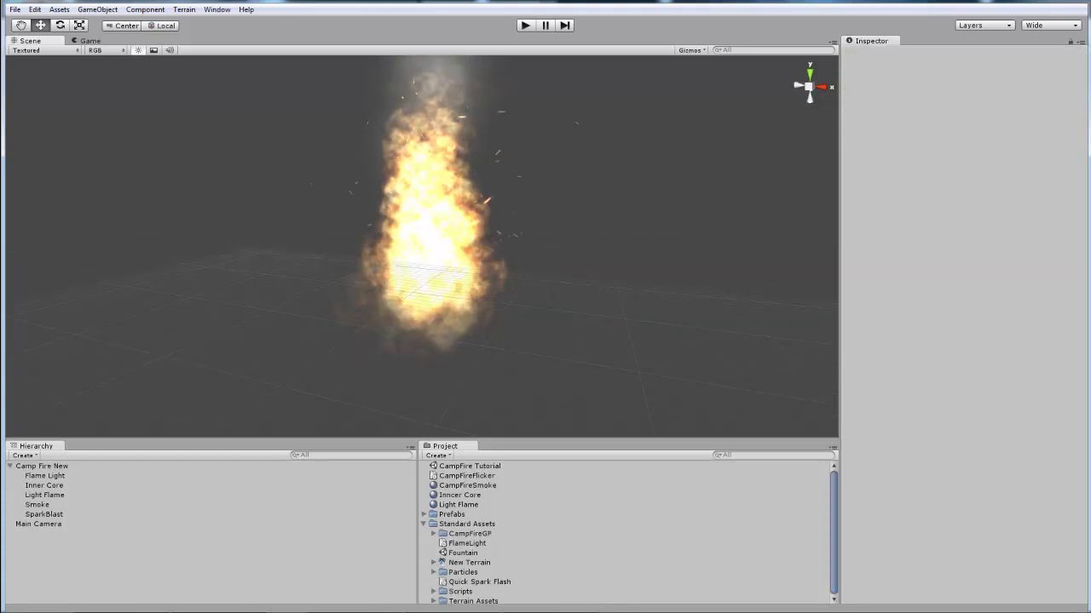